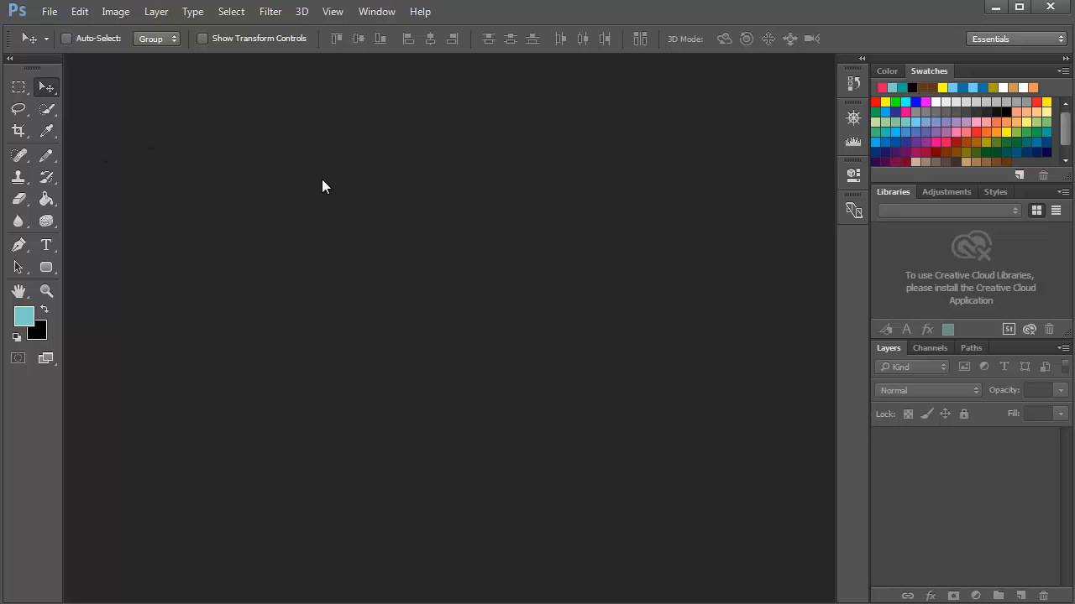
Step: Create a 330 × 82 pixel RGB document with a white background and paste the copied wood texture into it
key(ctrl+n)
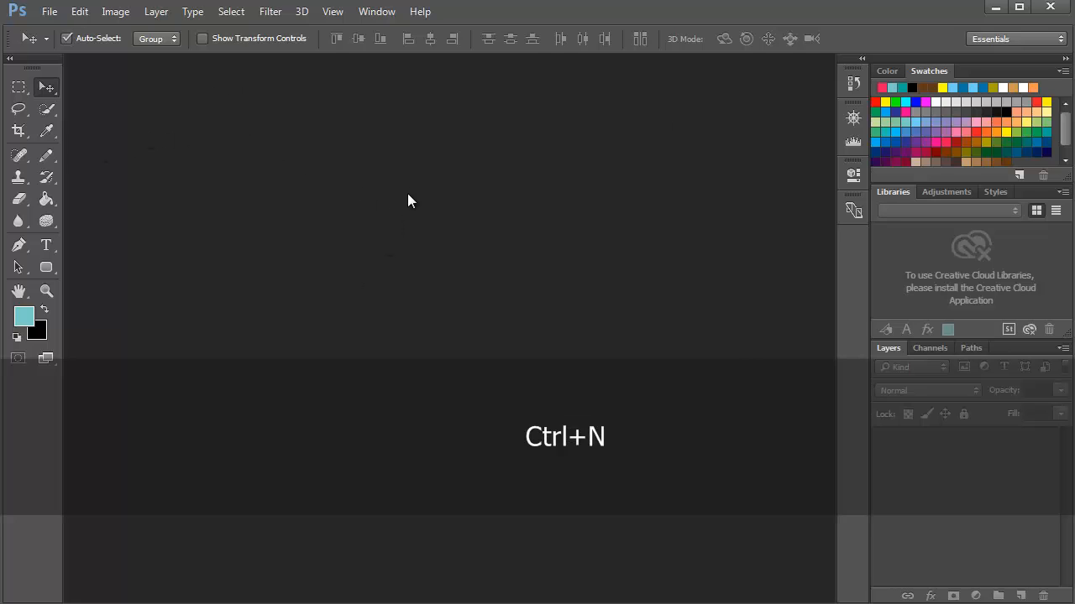
double_click(478, 227)
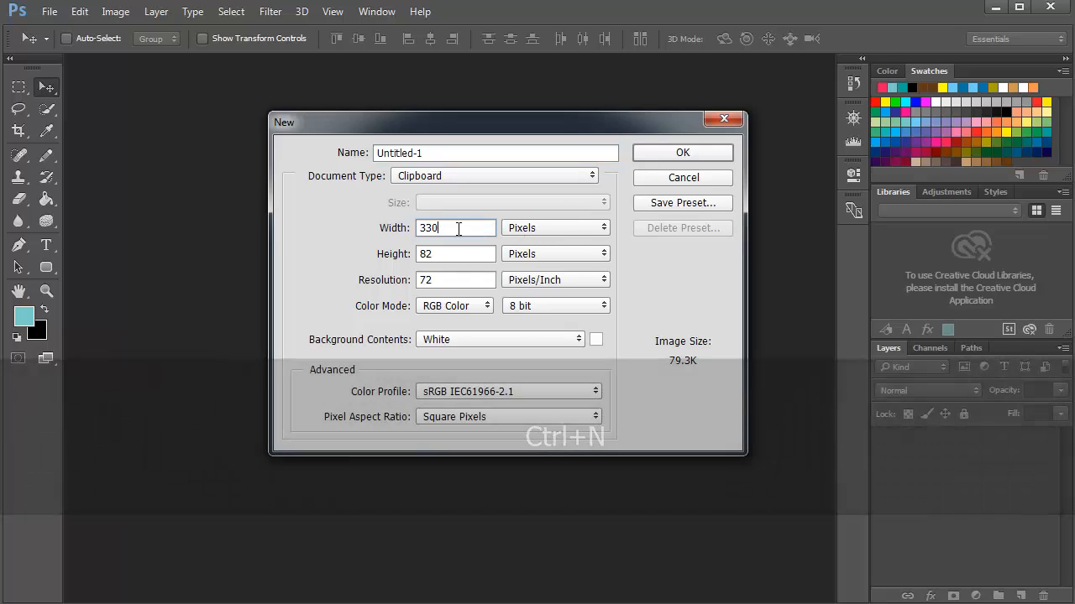
click(689, 155)
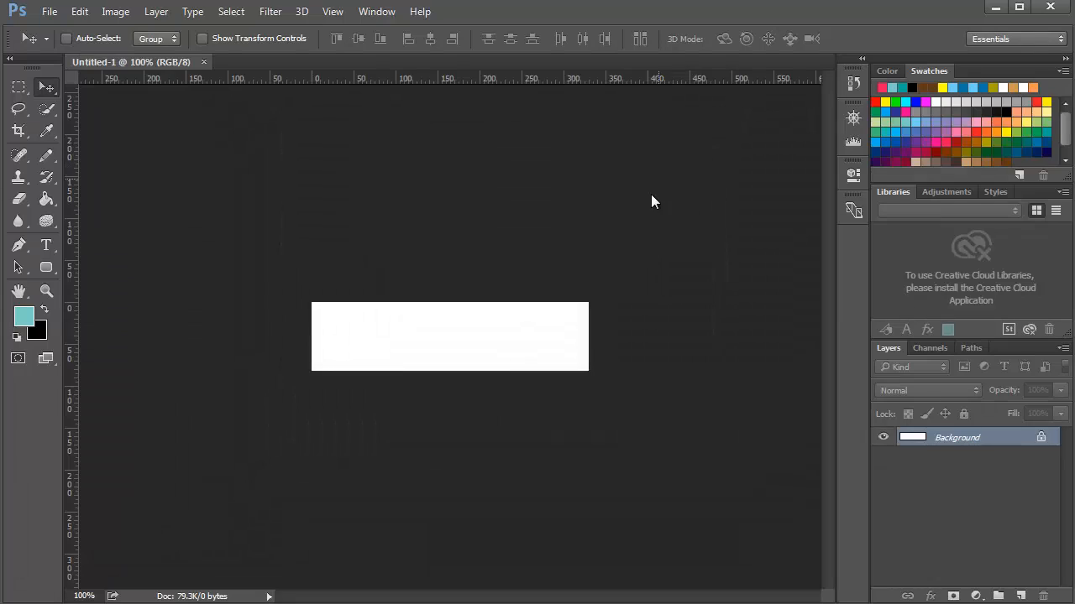
key(alt)
scroll(475, 387, up, 3)
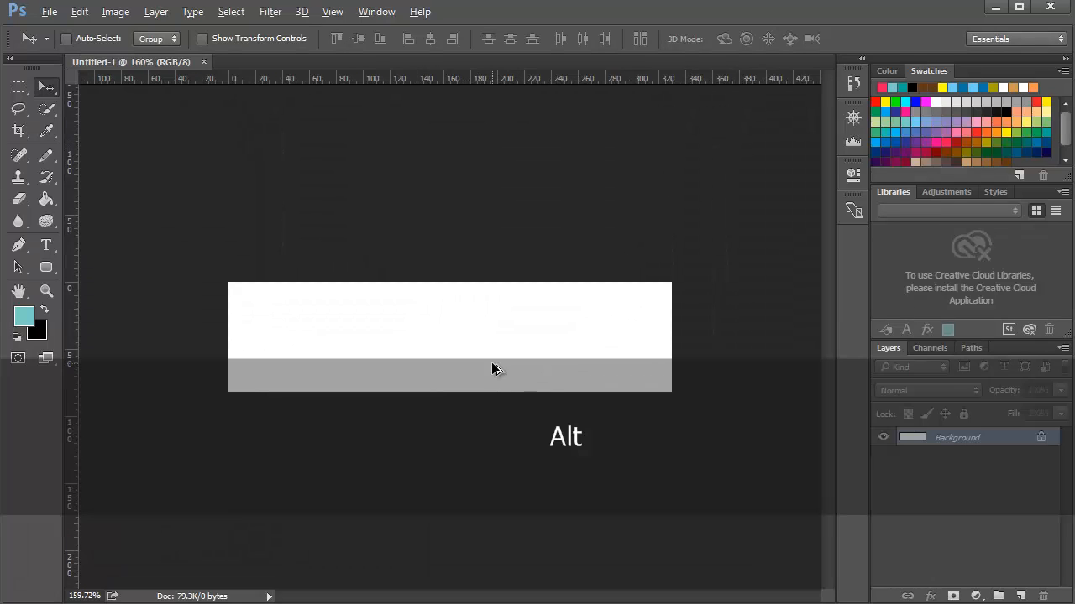
key(ctrl+v)
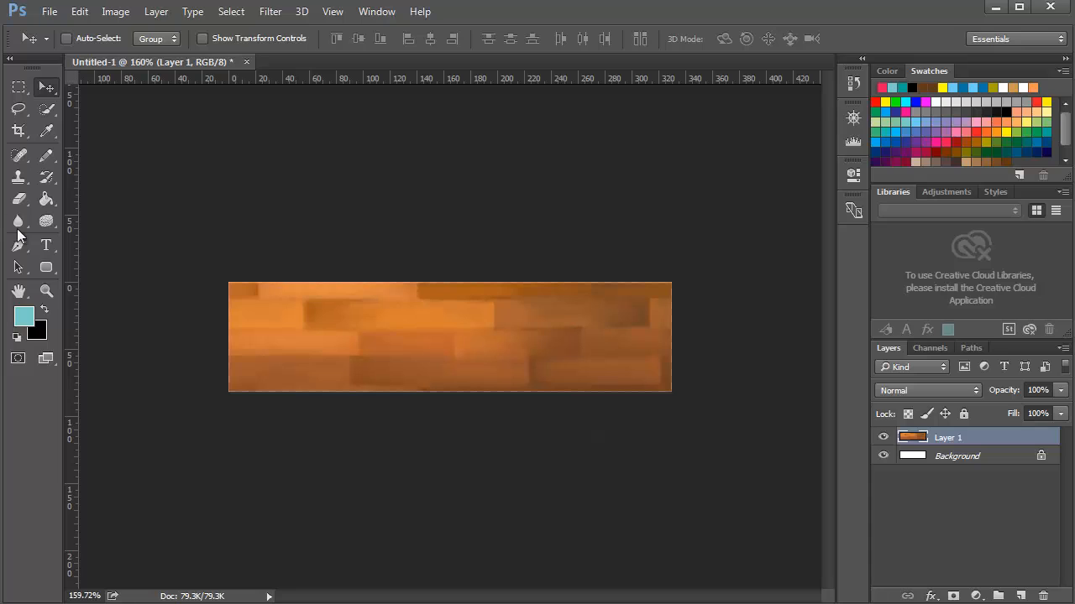
Step: Draw a turquoise rounded rectangle about 164 × 58 px with 10 px corners and align it to the canvas's top-left corner
click(48, 267)
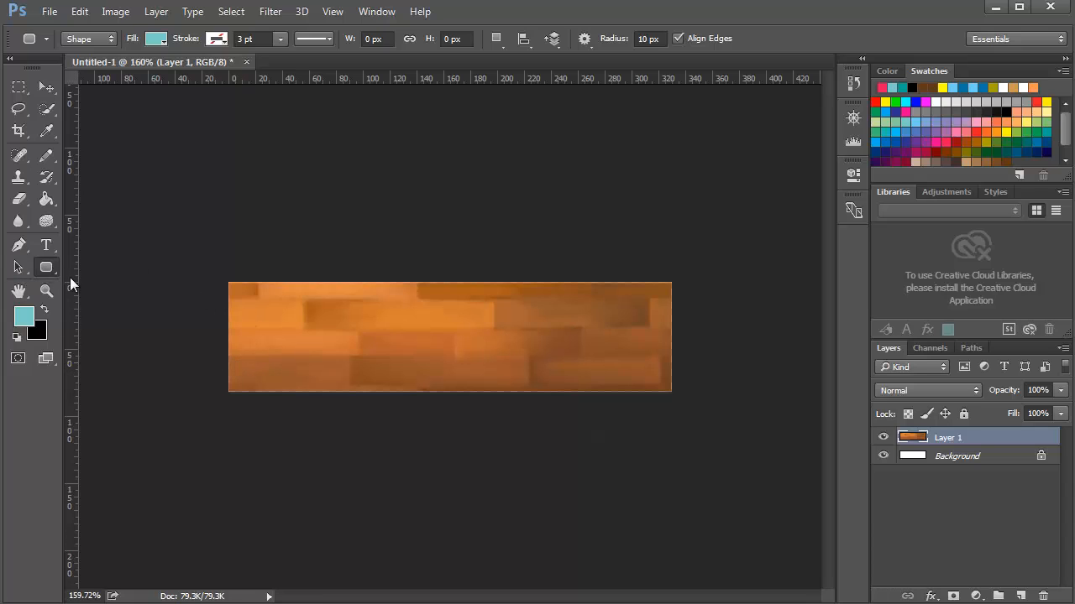
drag(230, 284, 450, 362)
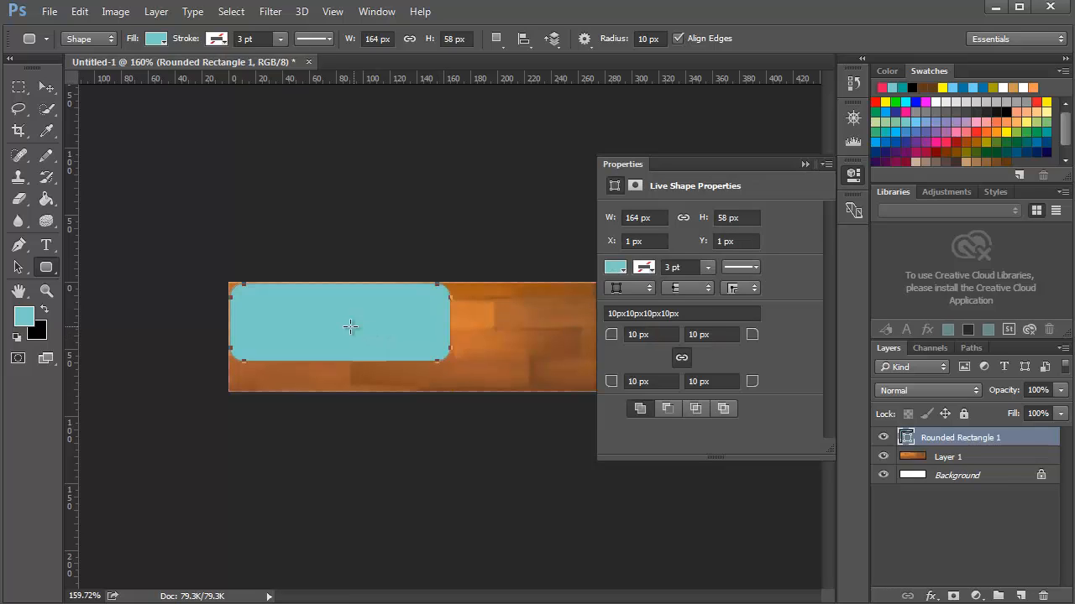
key(v)
mouse_move(319, 319)
mouse_down()
mouse_move(304, 317)
mouse_move(313, 319)
mouse_up()
scroll(300, 336, up, 6)
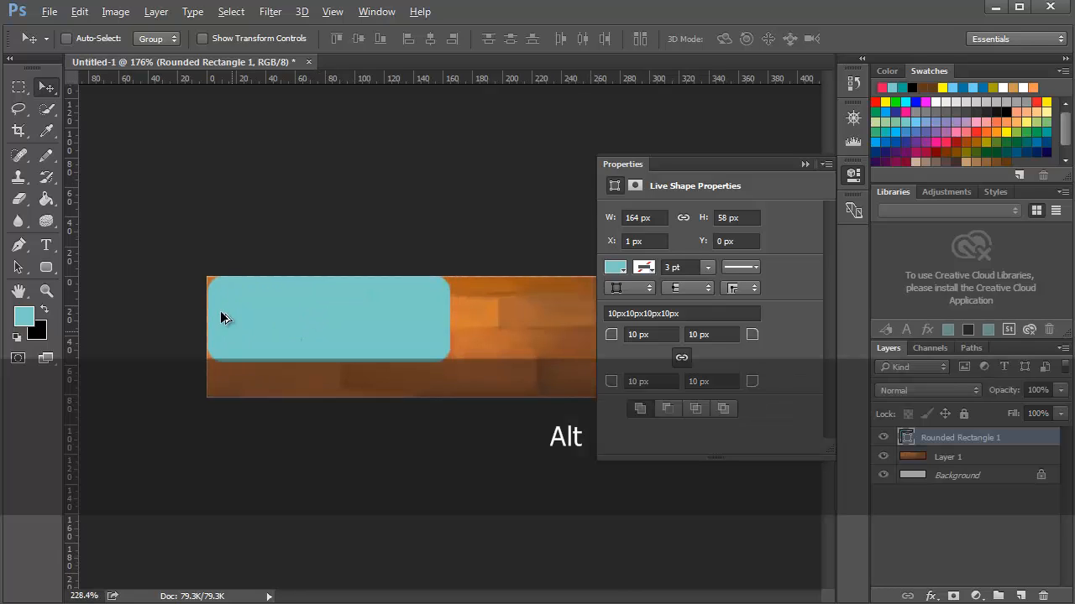
key(space)
mouse_move(189, 291)
mouse_down()
mouse_move(225, 299)
mouse_move(193, 303)
mouse_up()
scroll(210, 302, down, 2)
scroll(216, 306, down, 4)
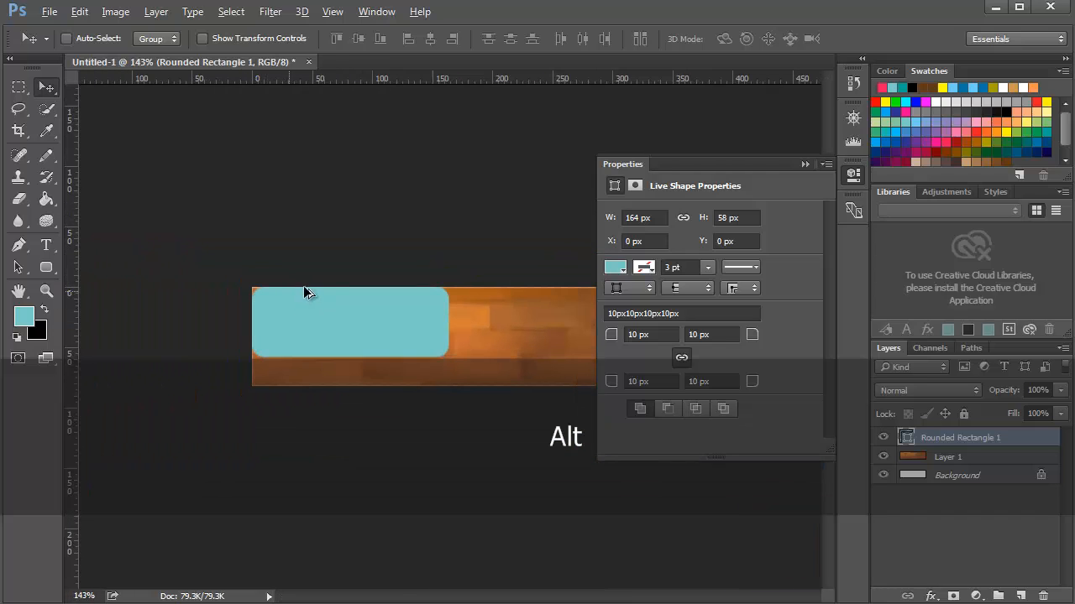
click(853, 176)
click(853, 176)
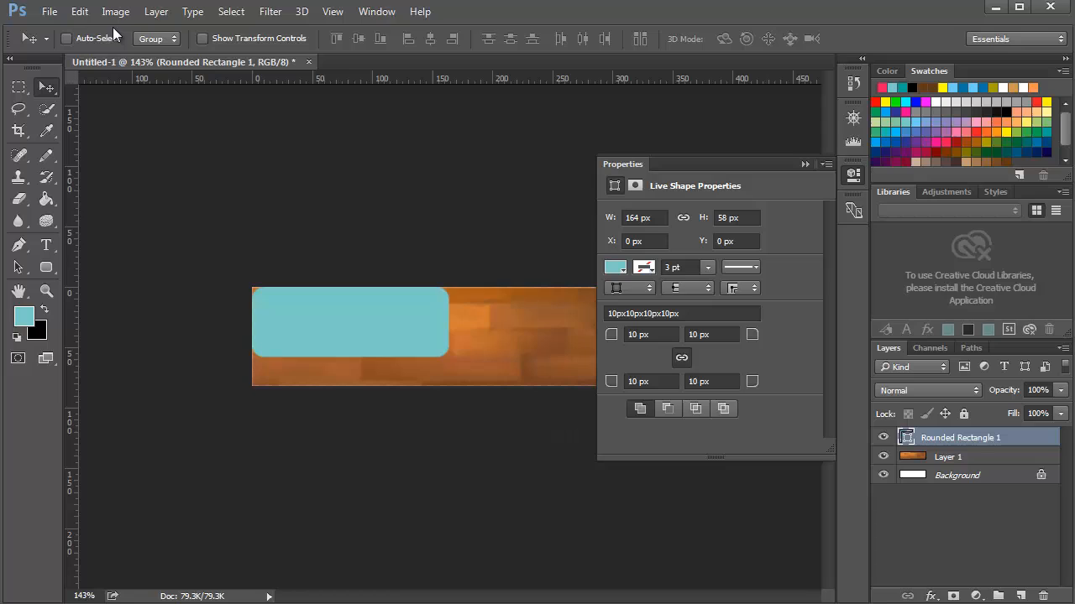
click(376, 11)
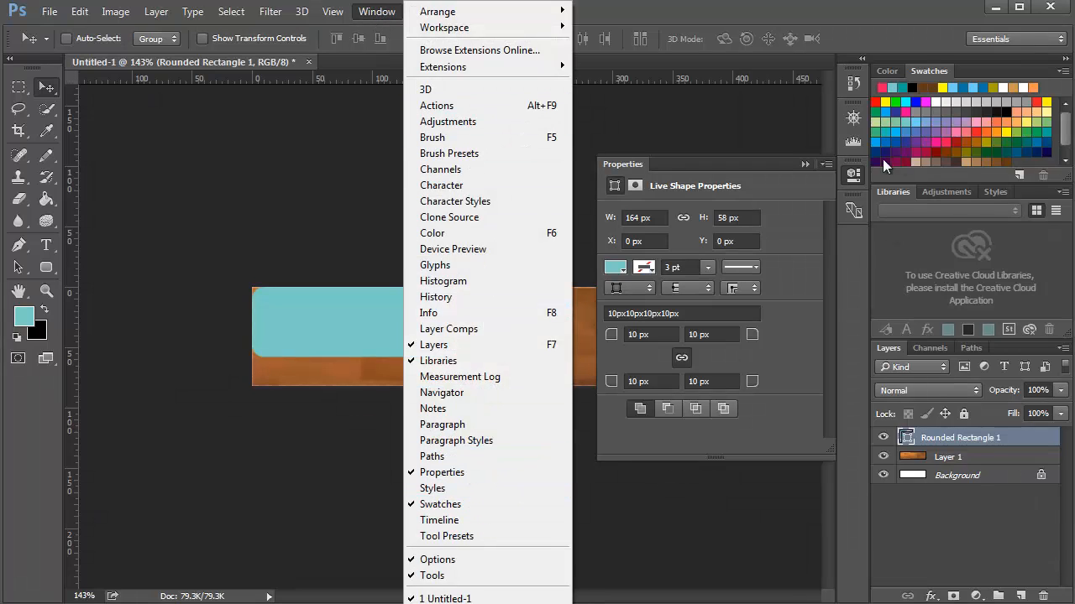
click(620, 230)
Step: Set the rounded rectangle's width to 314 px and height to 50 px
click(638, 218)
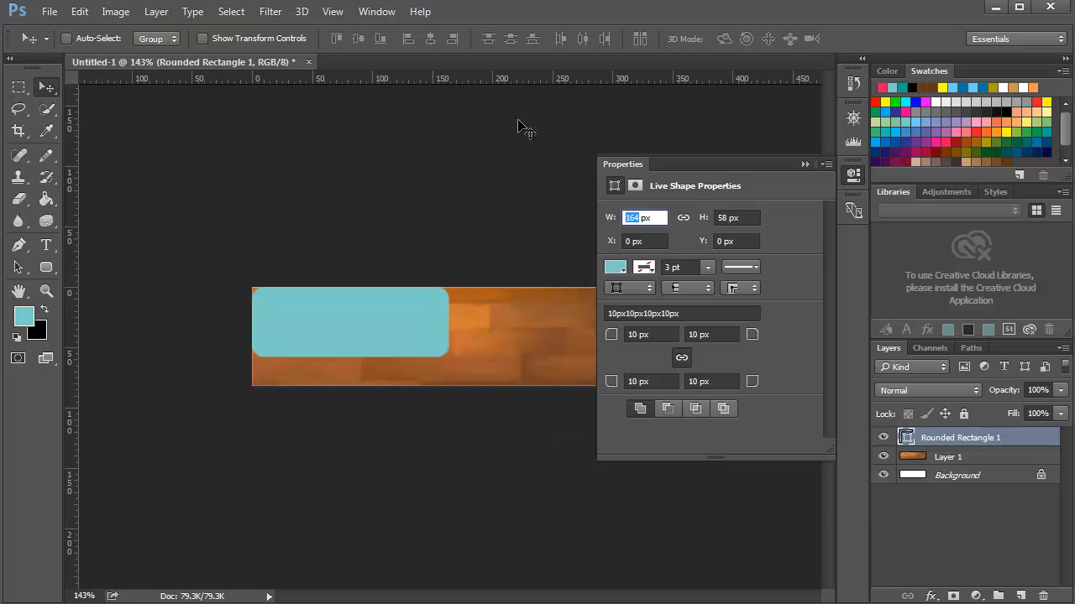
text(30)
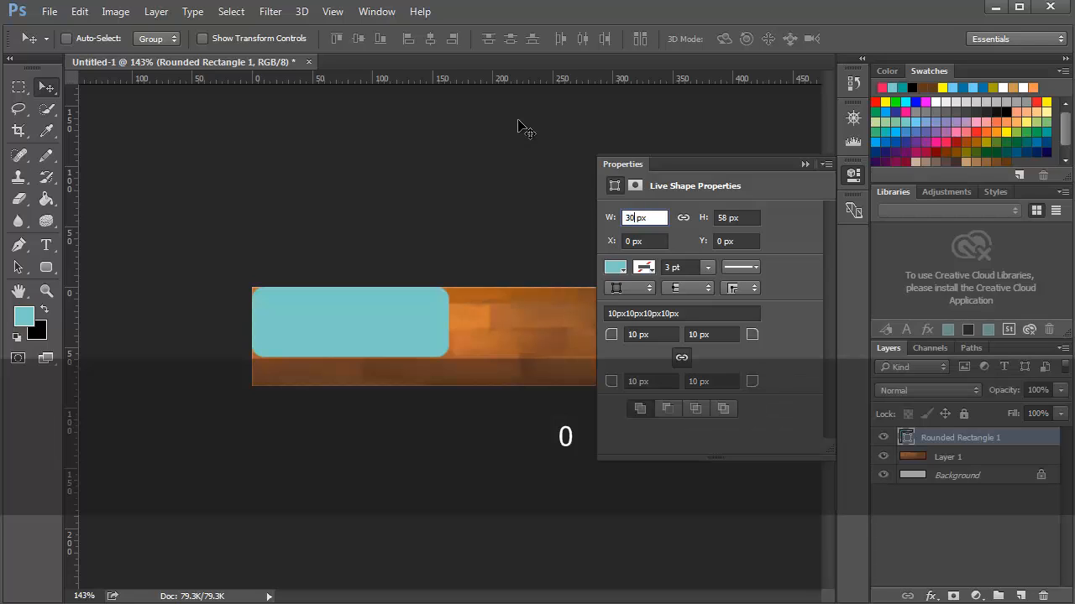
key(BackSpace)
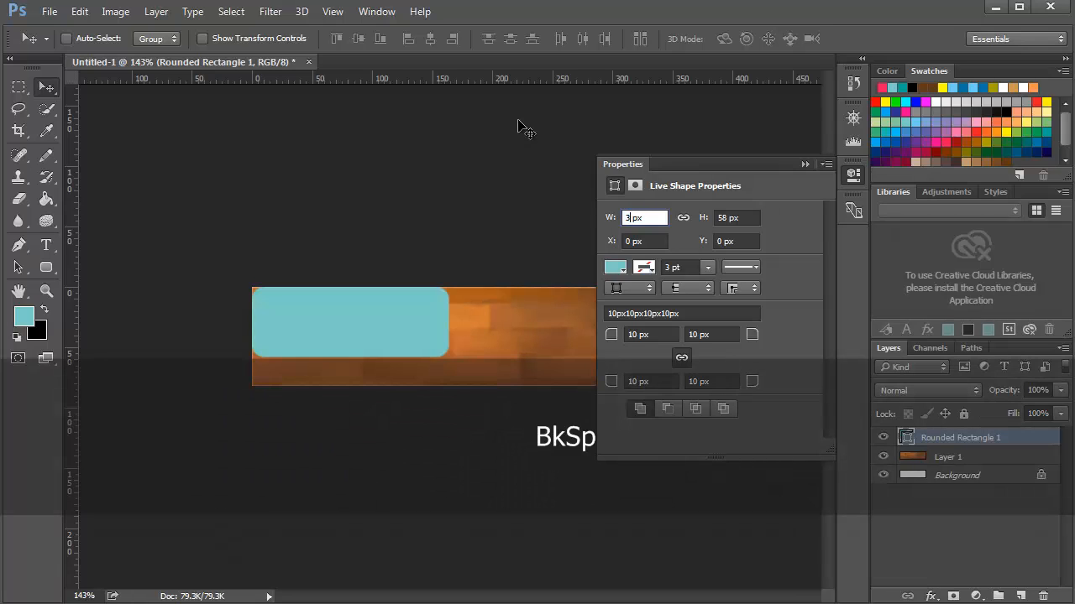
text(12)
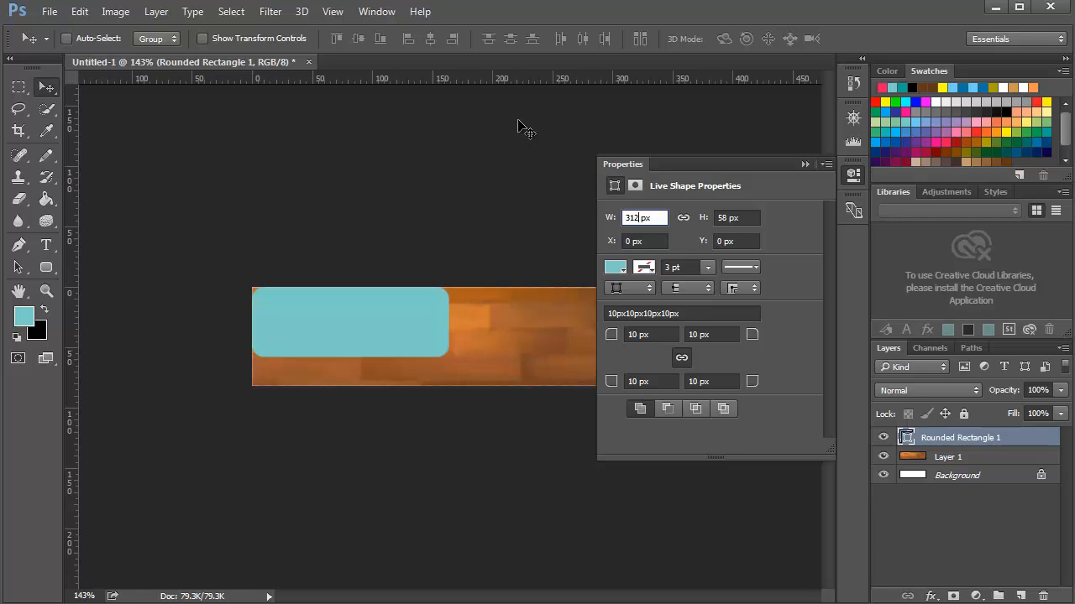
key(BackSpace)
text(4)
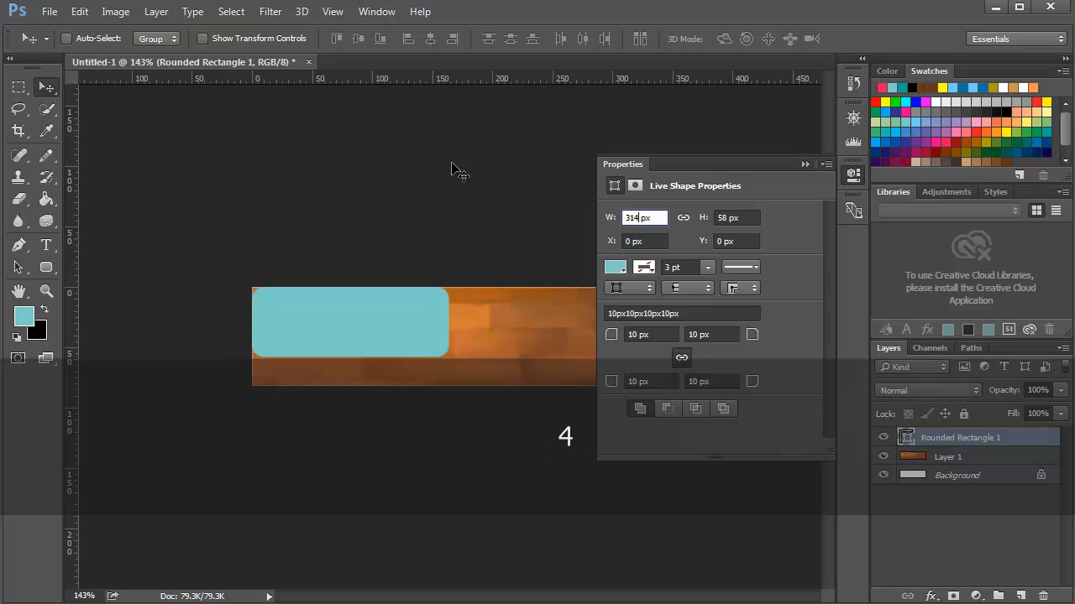
click(725, 218)
key(Return)
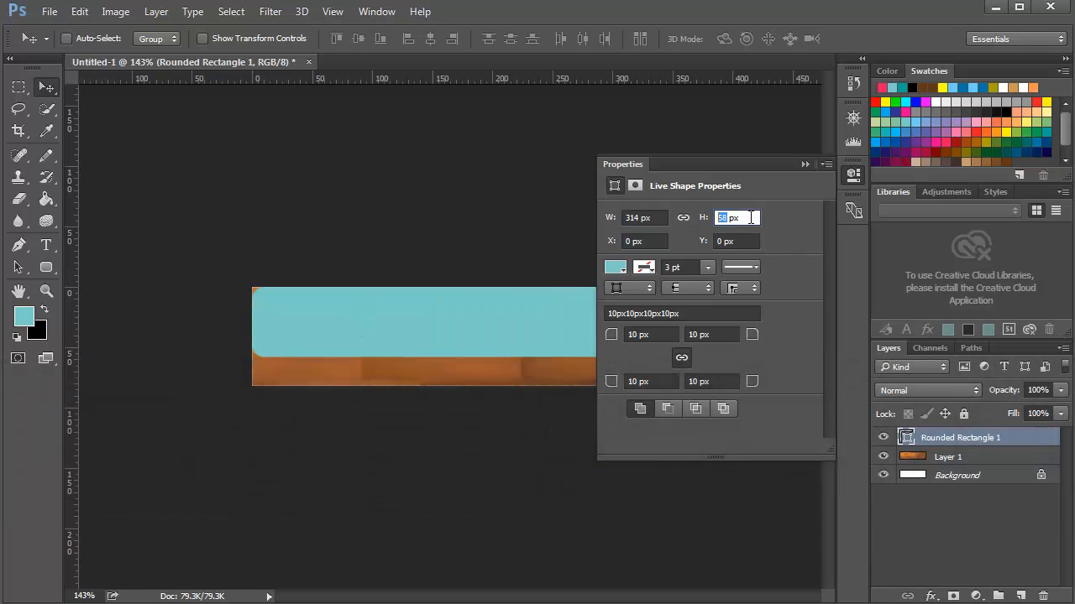
text(50)
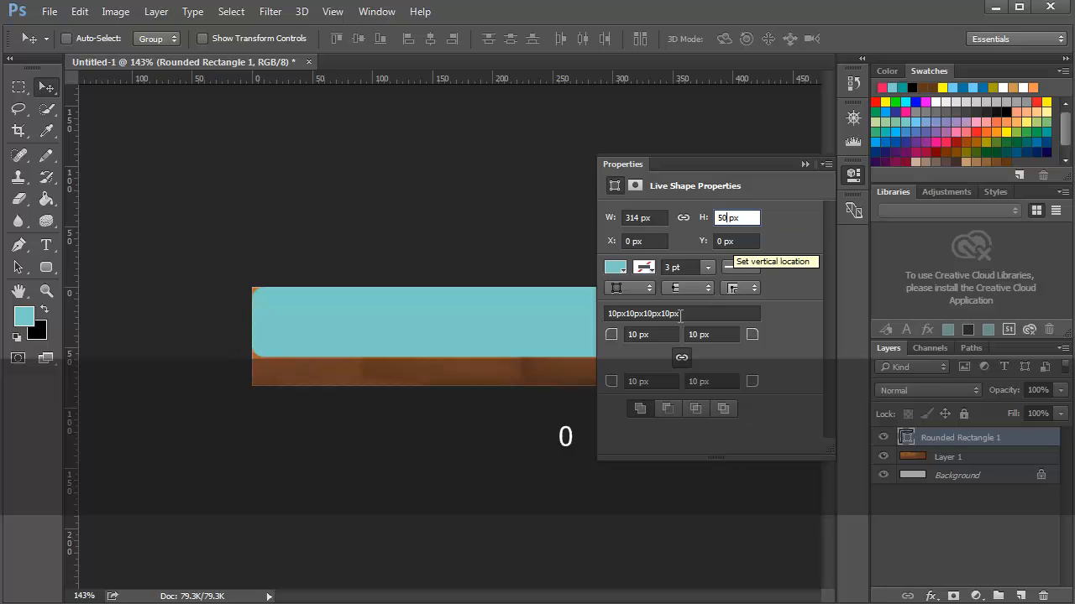
Step: Set all corner radii of the rounded rectangle to 20 px
click(634, 334)
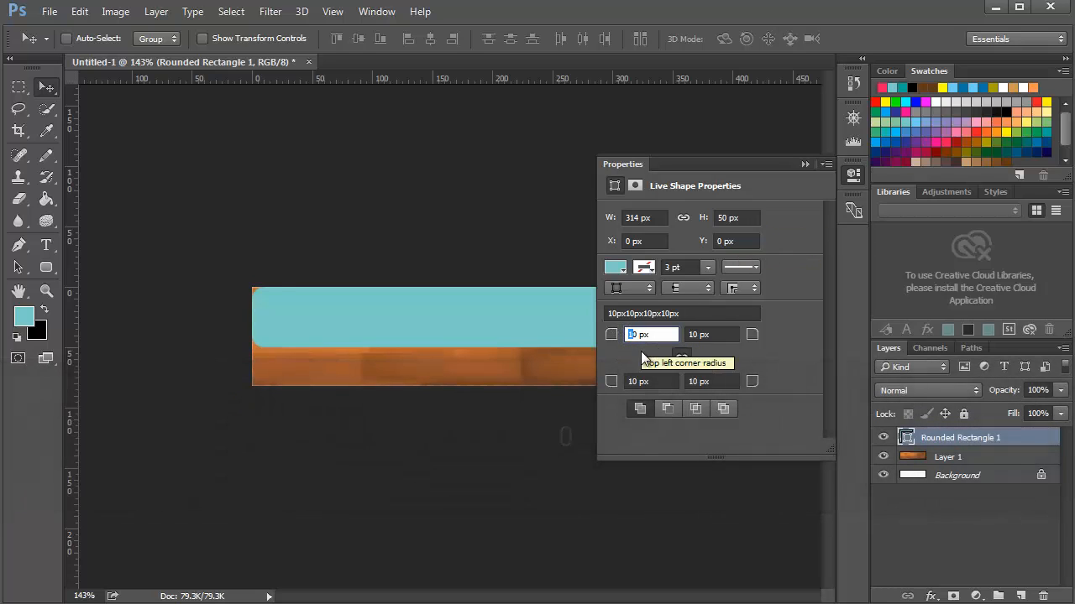
key(BackSpace)
text(2)
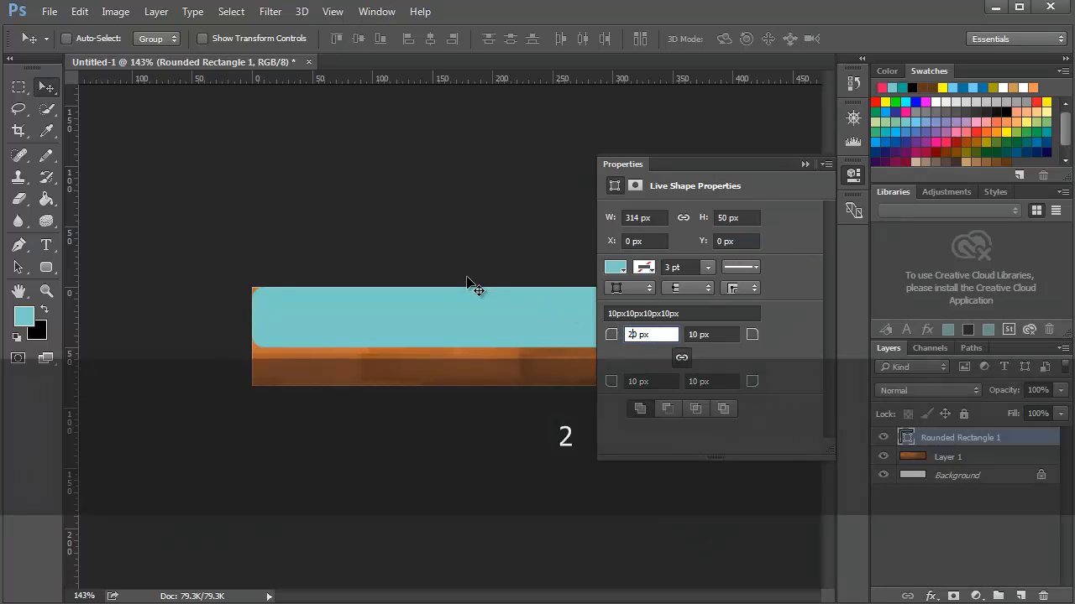
click(851, 175)
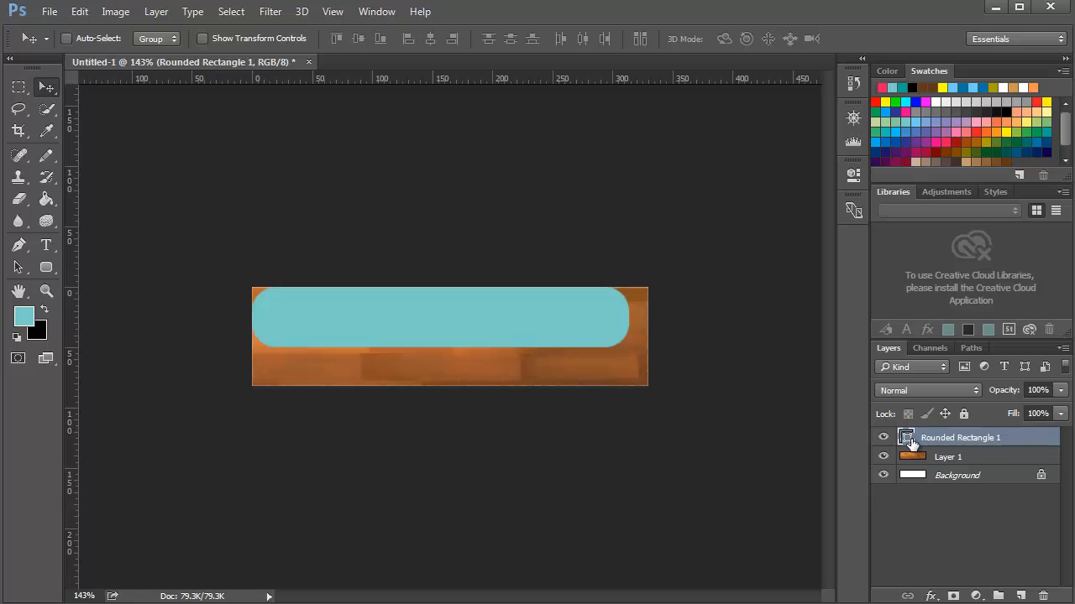
Step: Copy the wood texture within the rounded rectangle's outline onto a new layer and delete the original texture layer, Layer 1
key(ctrl)
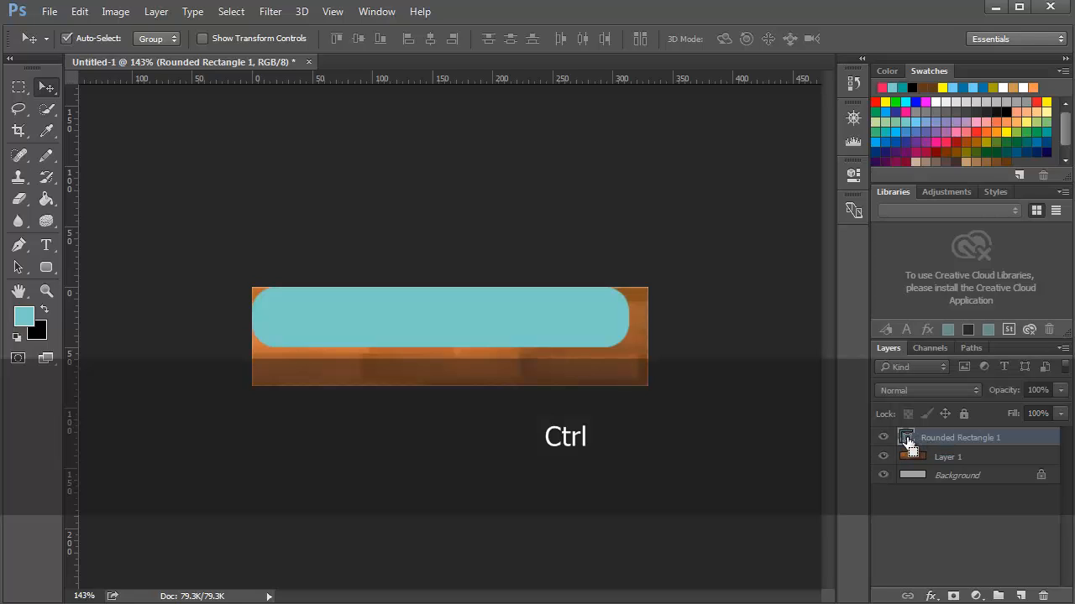
ctrl+click(909, 442)
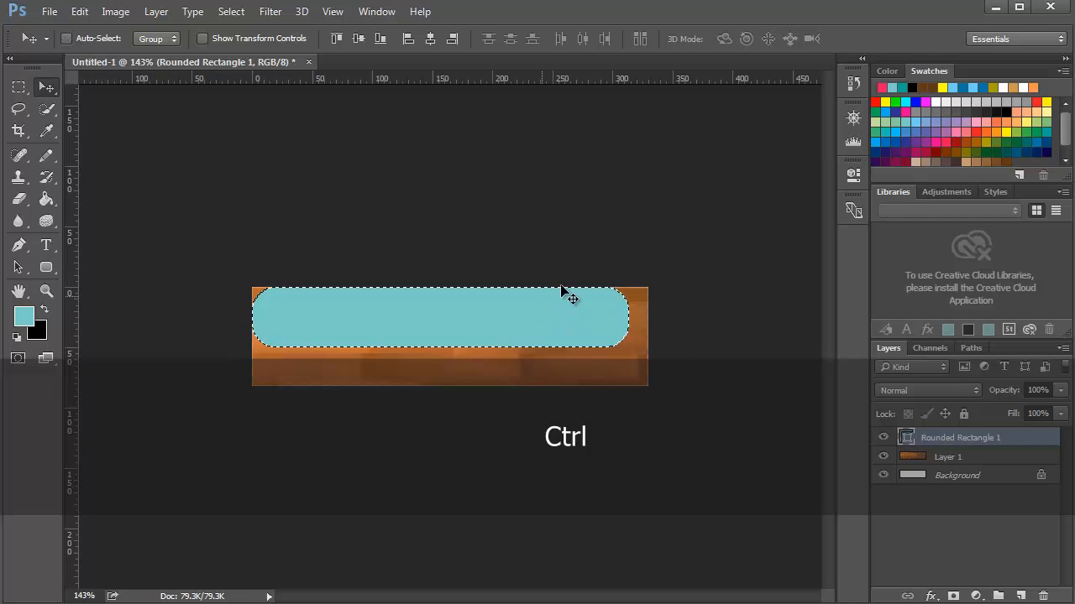
click(954, 473)
click(950, 457)
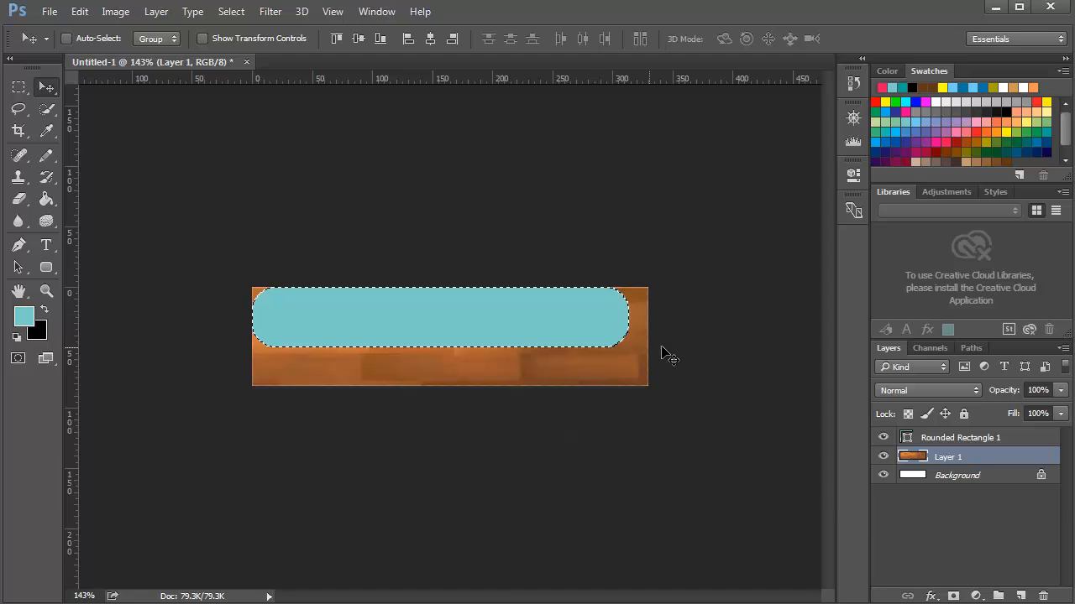
key(ctrl+j)
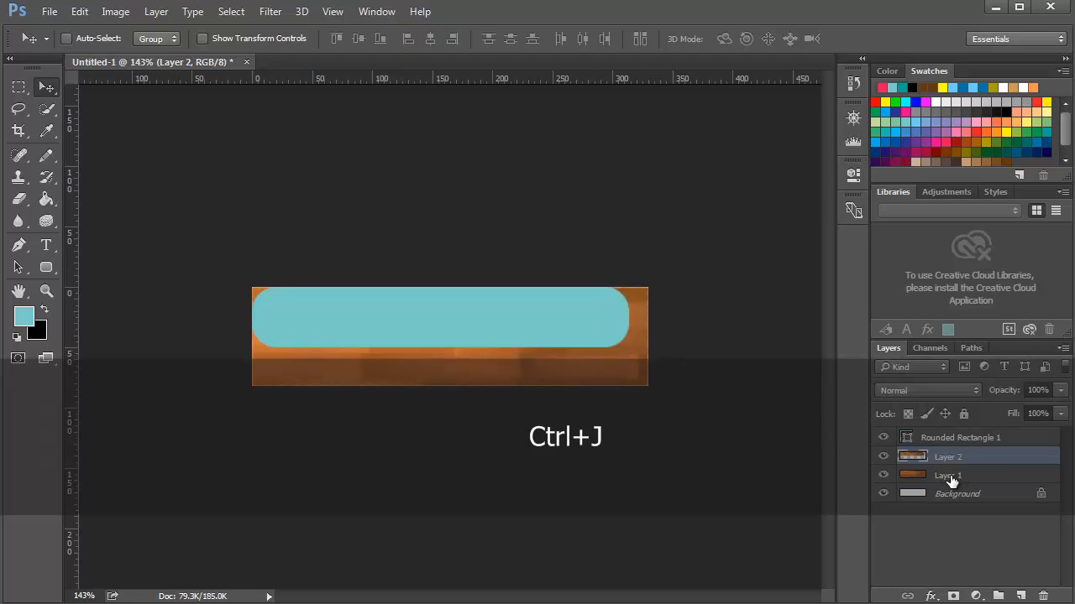
click(960, 476)
key(Delete)
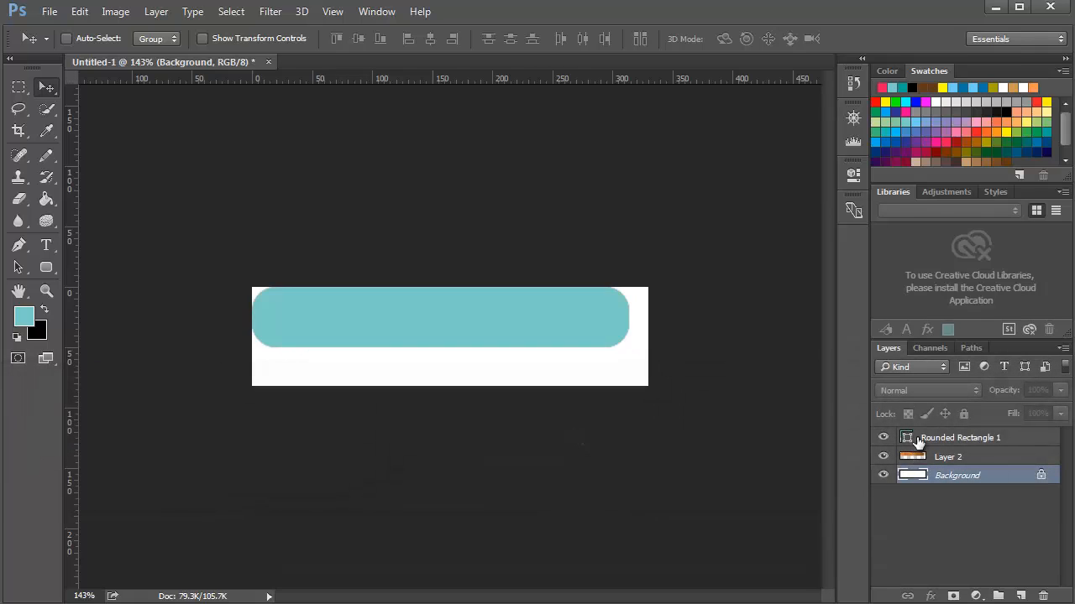
Step: Resize the Rounded Rectangle 1 shape to 302 px wide and 32 px high
scroll(350, 348, up, 3)
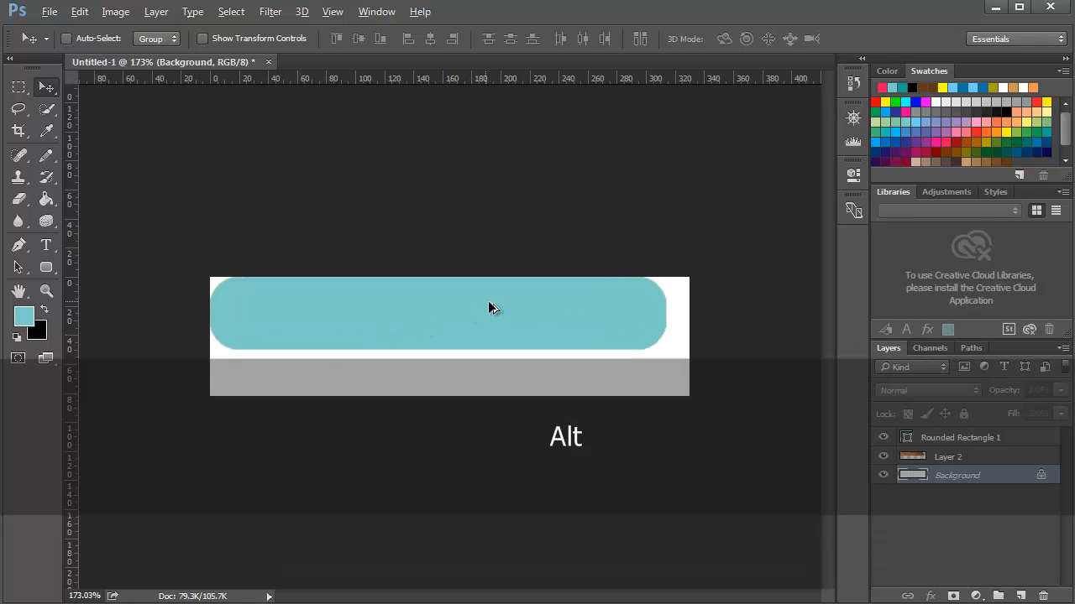
scroll(491, 308, up, 1)
click(965, 438)
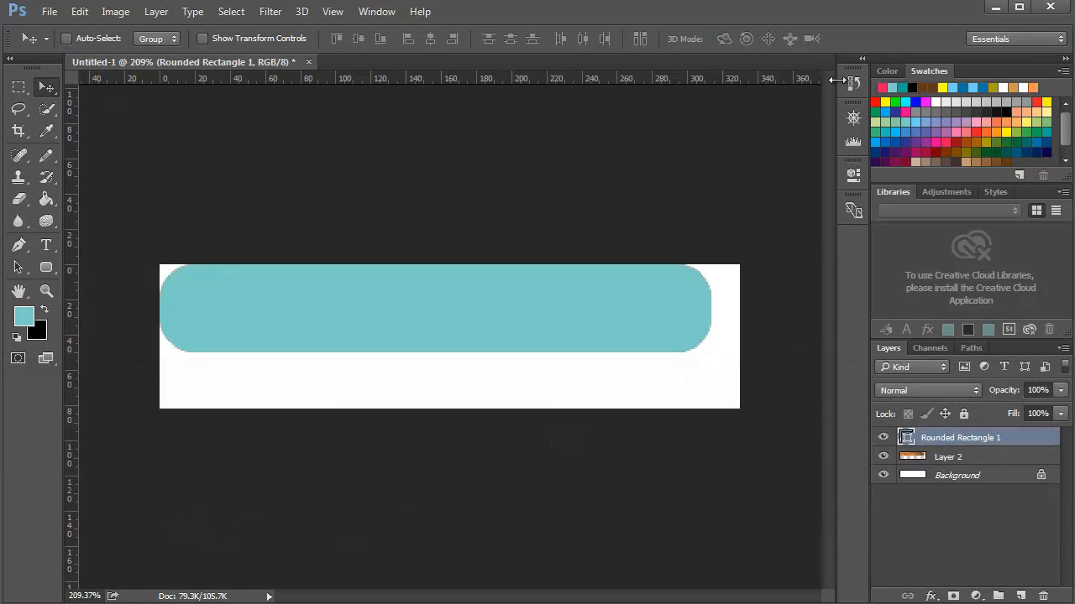
click(853, 175)
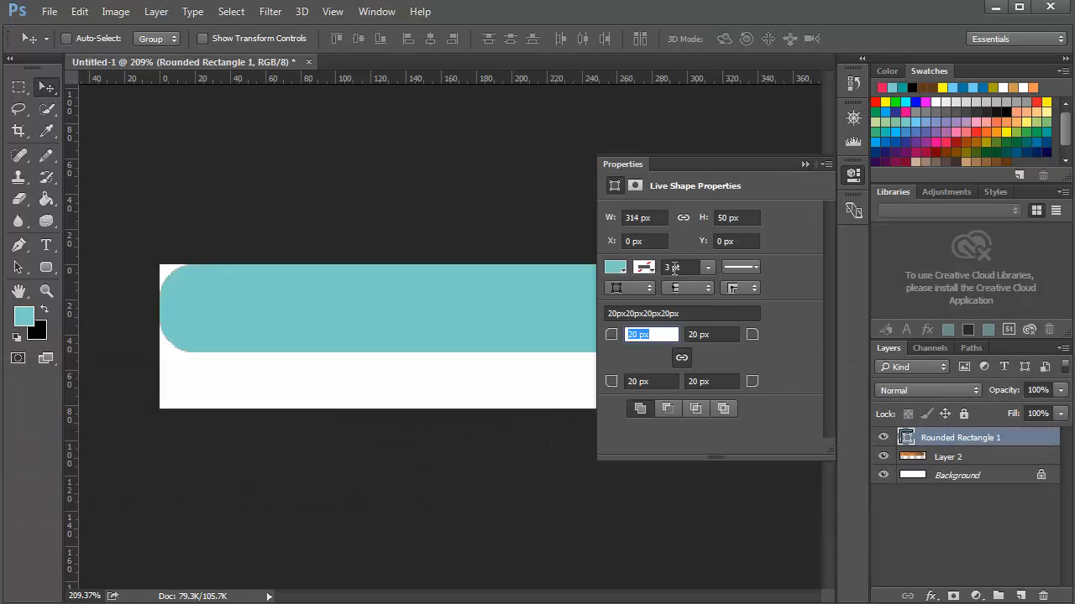
click(634, 218)
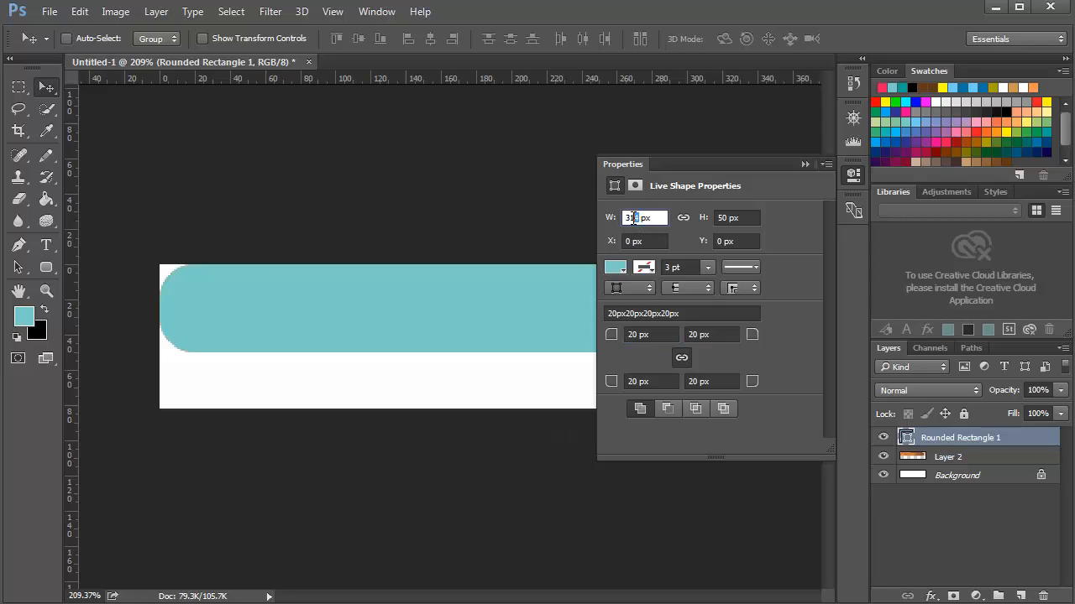
double_click(634, 218)
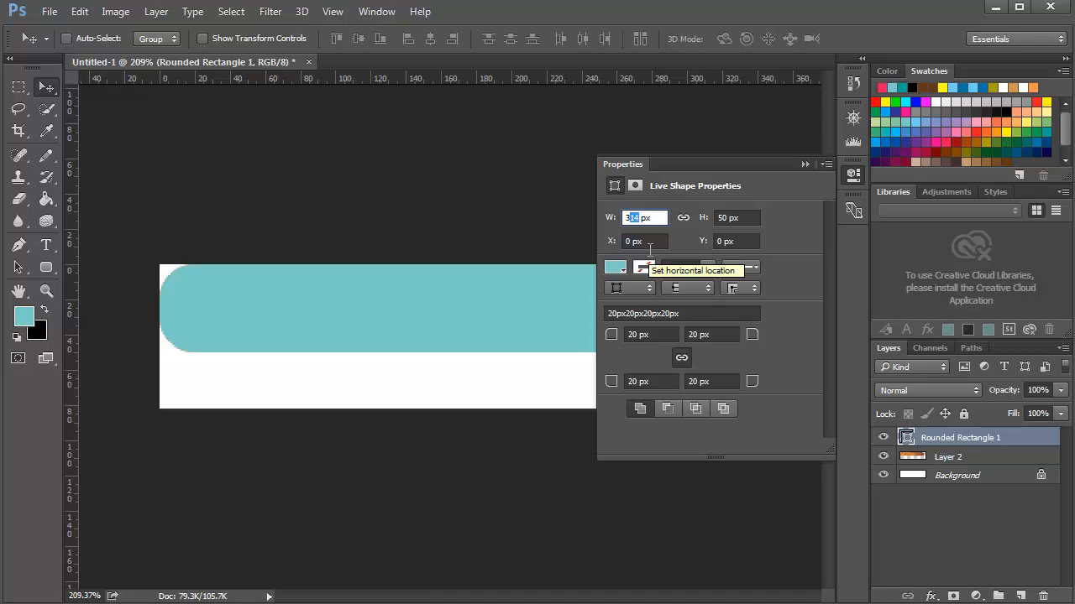
text(0)
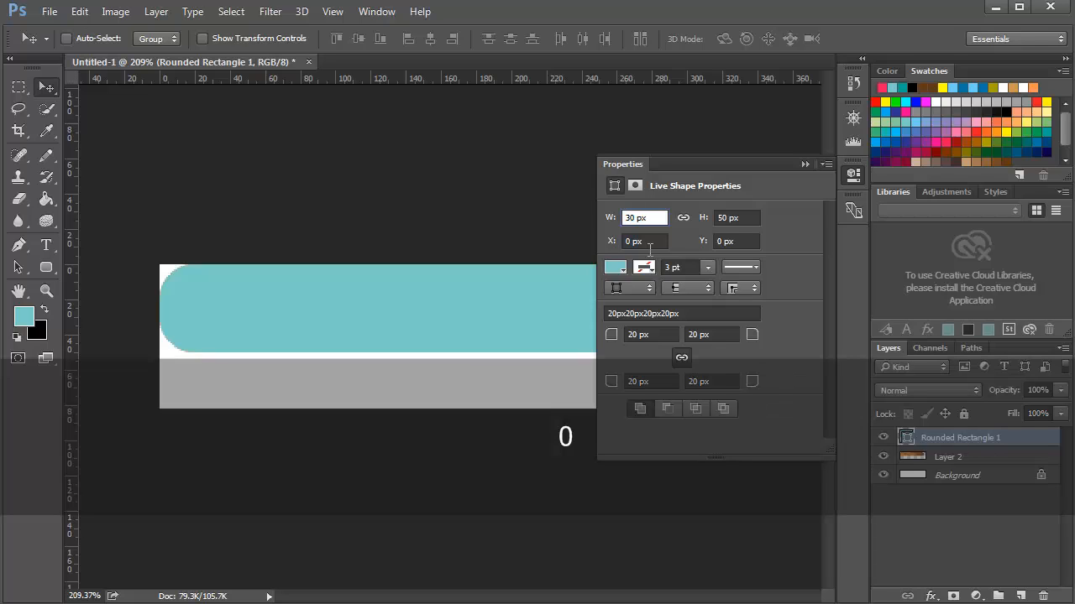
text(2)
click(728, 216)
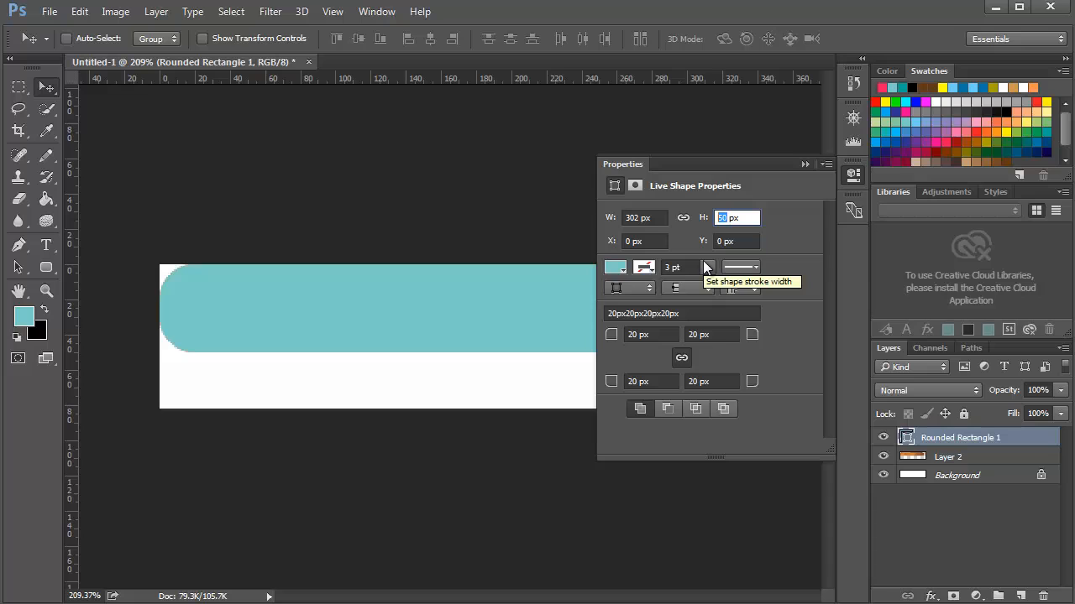
text(32)
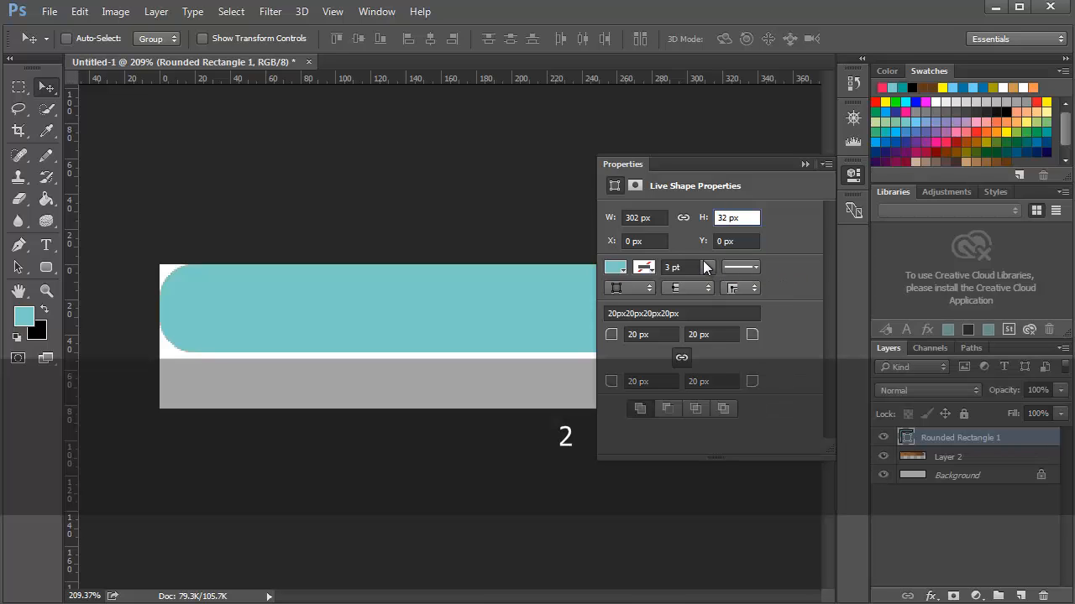
click(854, 178)
scroll(243, 287, up, 2)
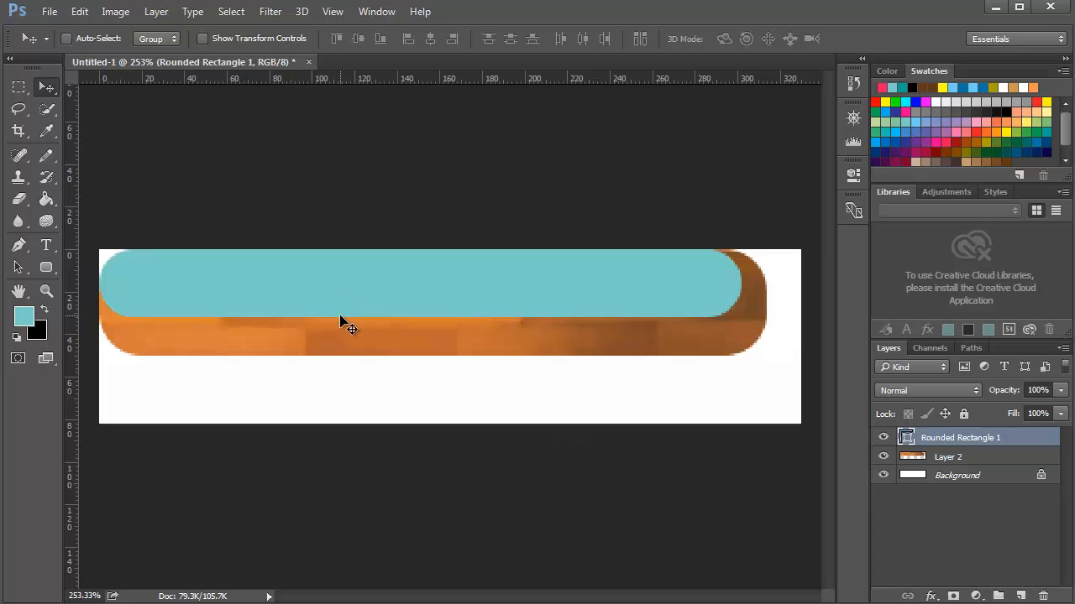
Step: Move the turquoise rounded rectangle 6 px down and 6 px to the right inside the wooden bar
key(Down)
key(Down)
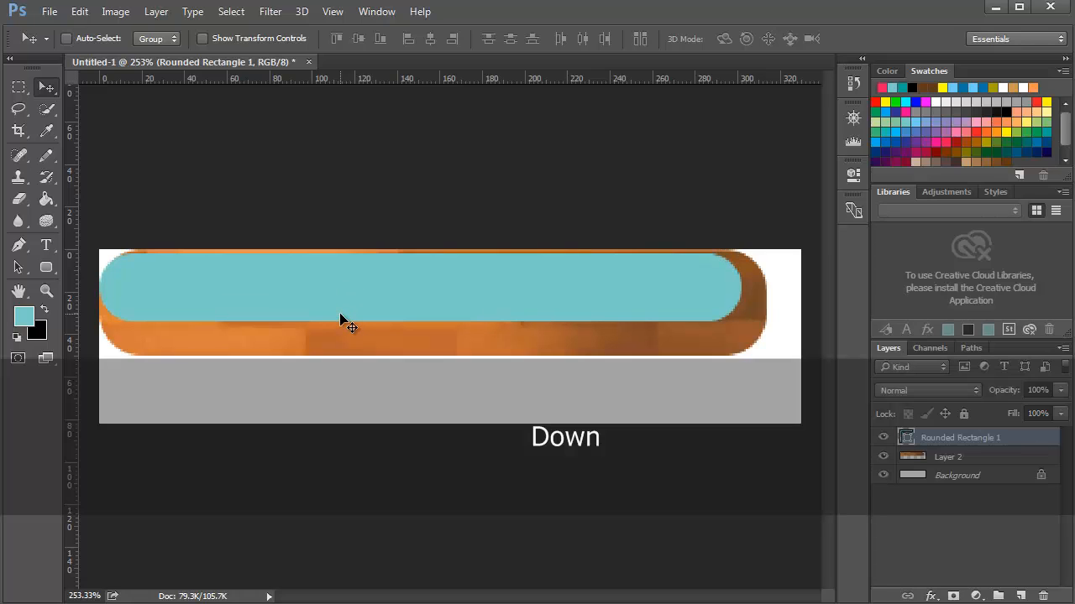
key(Down)
key(Down)
key(Down)
key(Down)
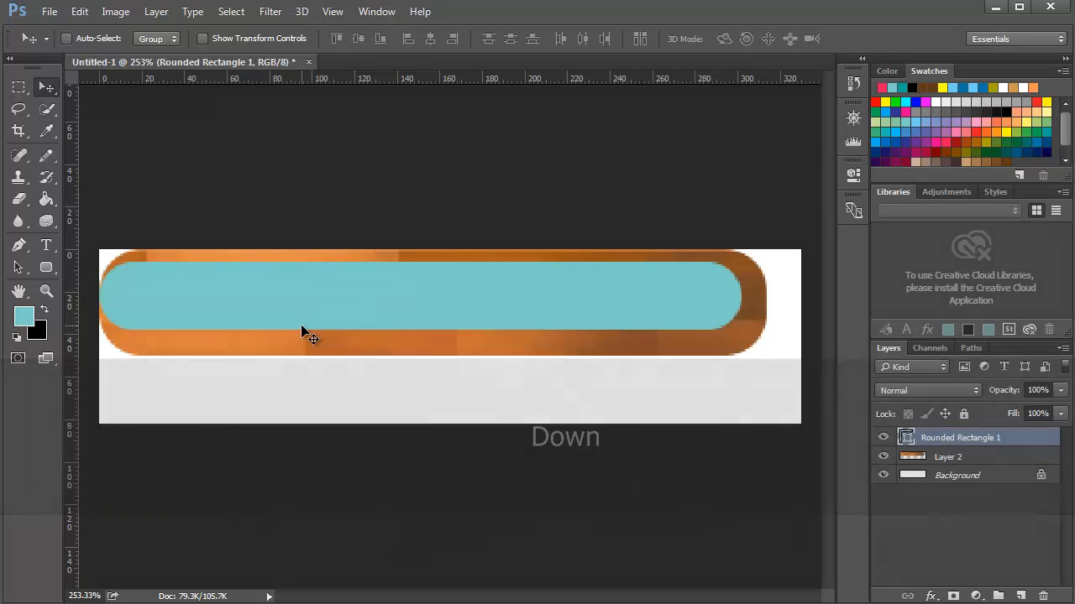
key(Right)
key(Right)
key(Right)
key(Right)
key(Right)
key(Right)
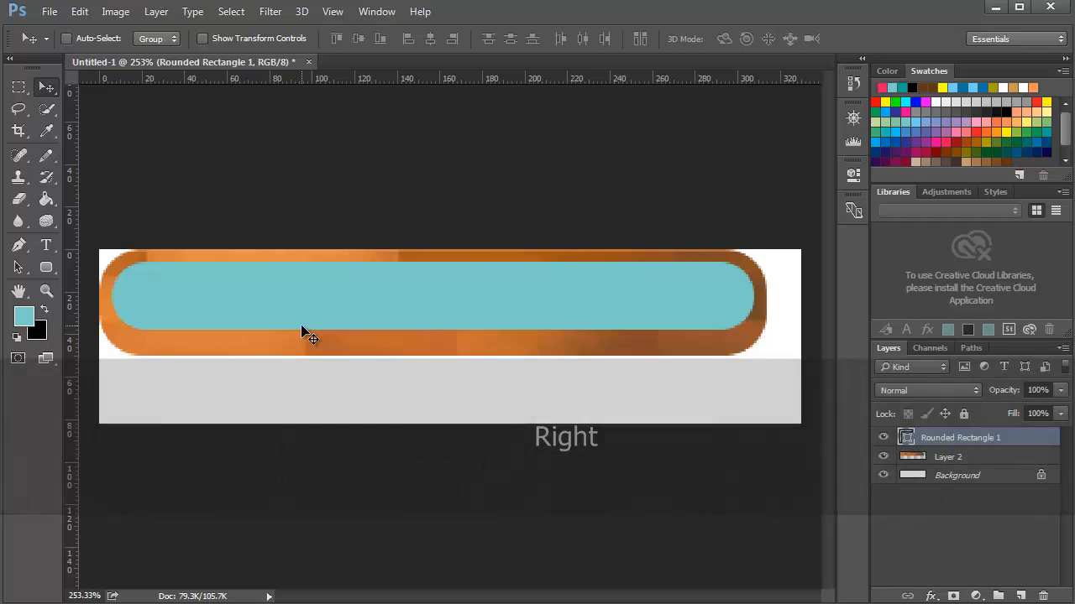
Step: Copy the white Background within the turquoise shape's outline onto a new layer and place it above Rounded Rectangle 1
scroll(310, 312, up, 1)
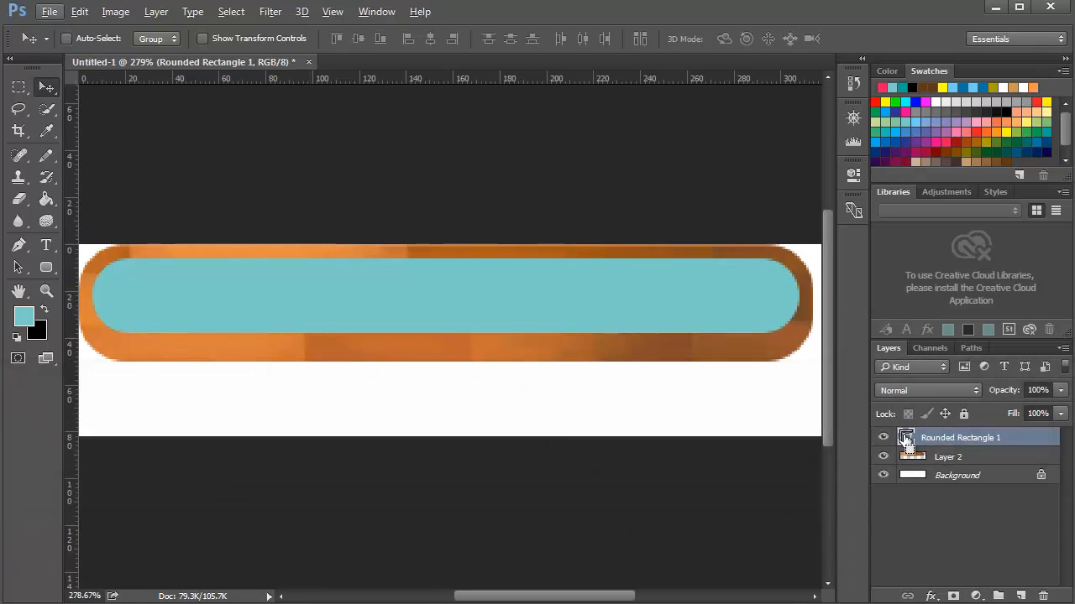
key(ctrl)
ctrl+click(907, 440)
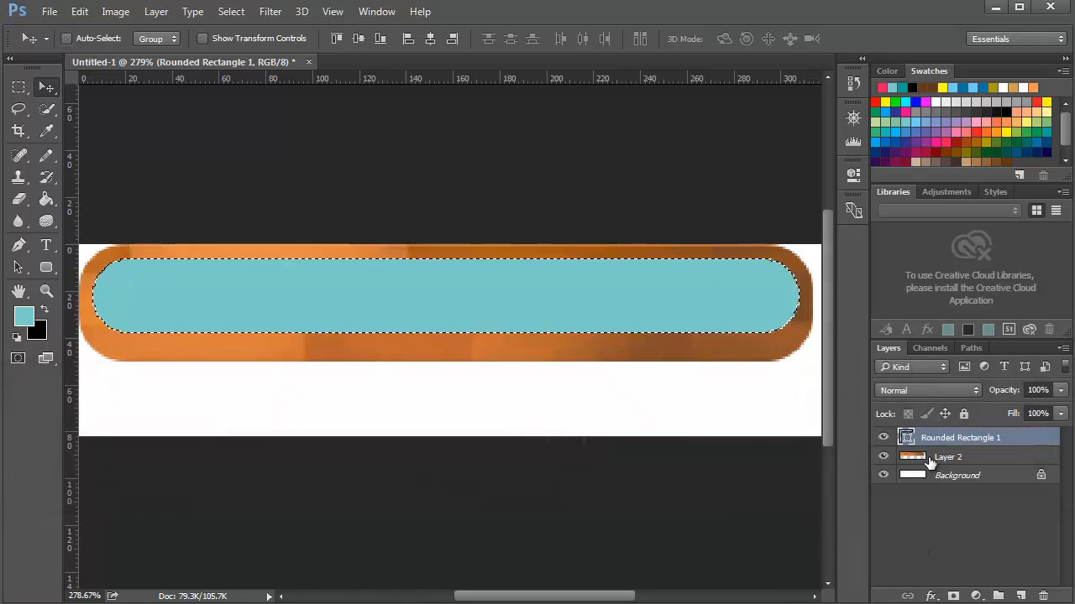
click(947, 477)
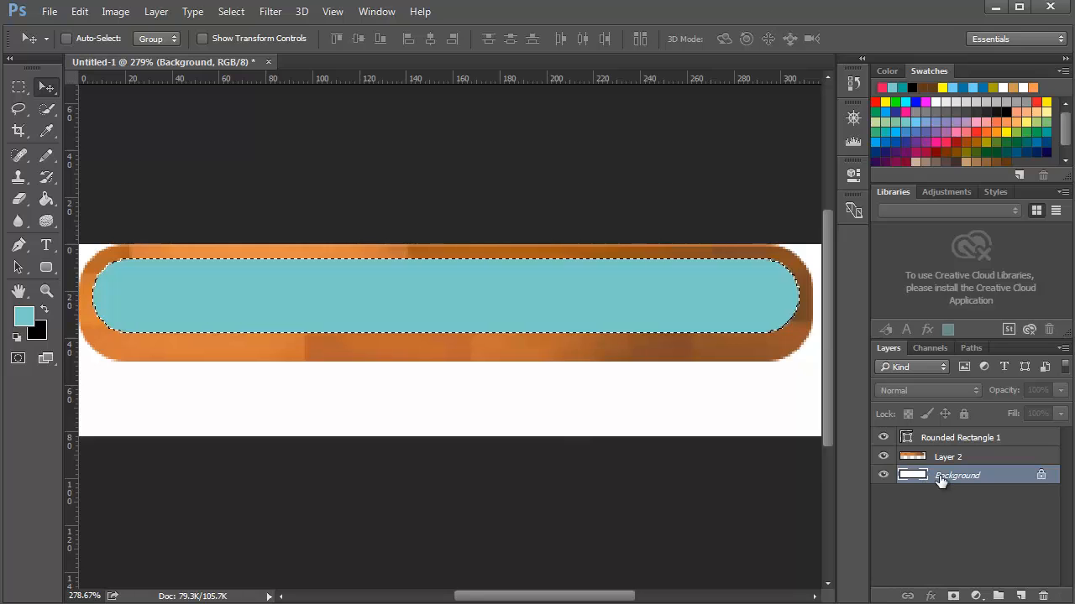
key(ctrl+j)
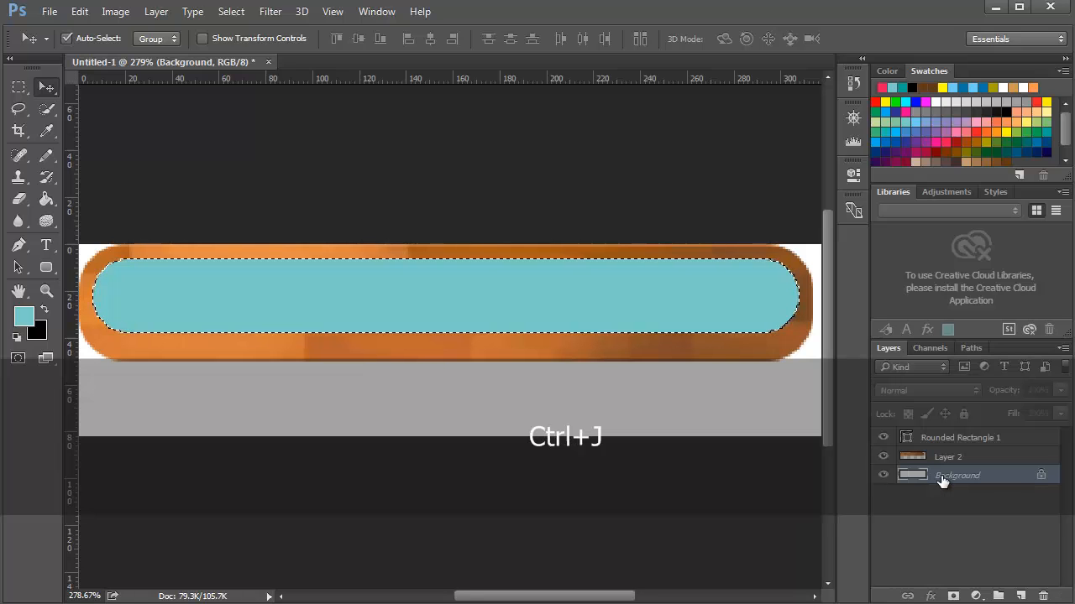
drag(953, 484, 951, 434)
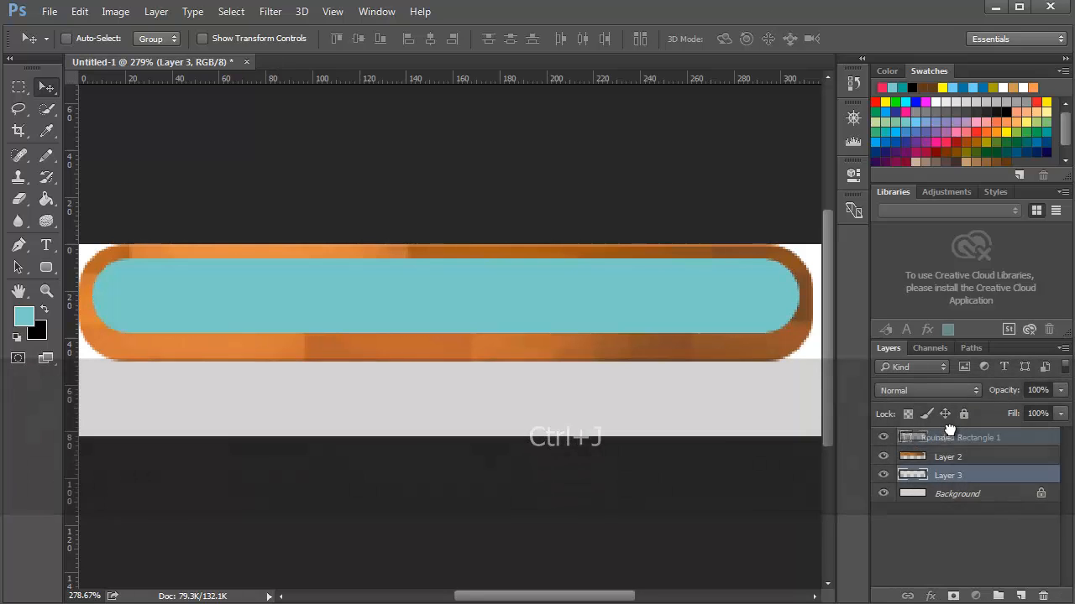
Step: Load Layer 3's outline as a selection, shift it 1 px down, delete the white inside it and deselect
key(ctrl)
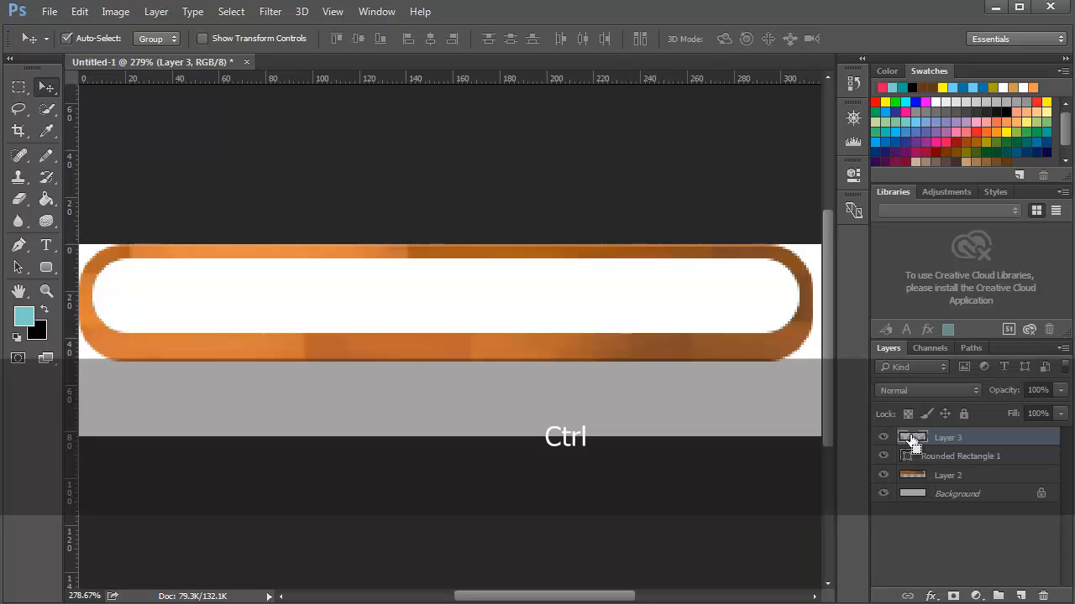
ctrl+click(913, 438)
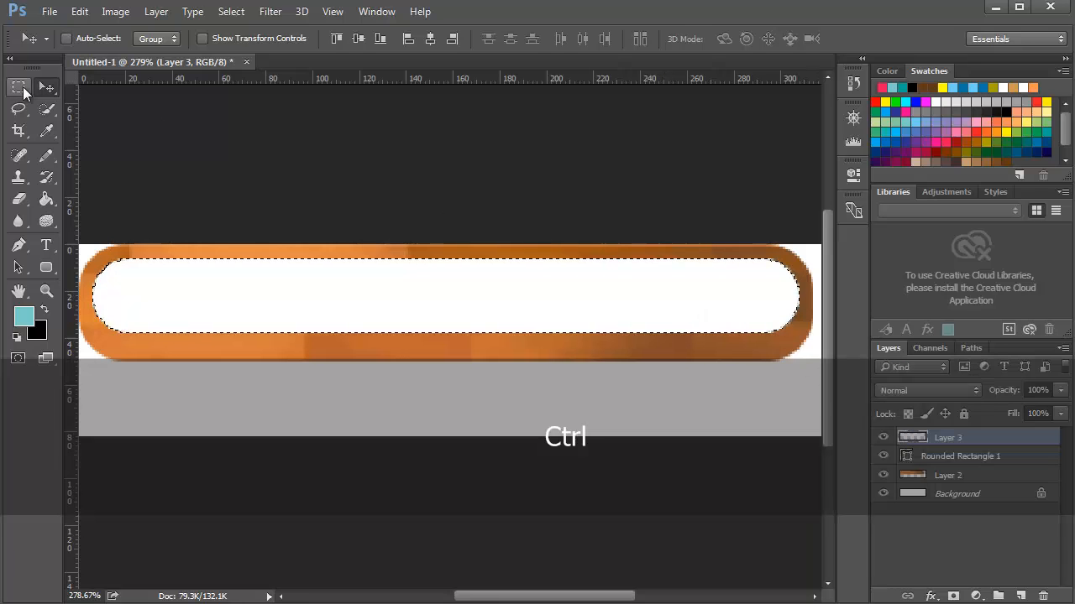
click(18, 87)
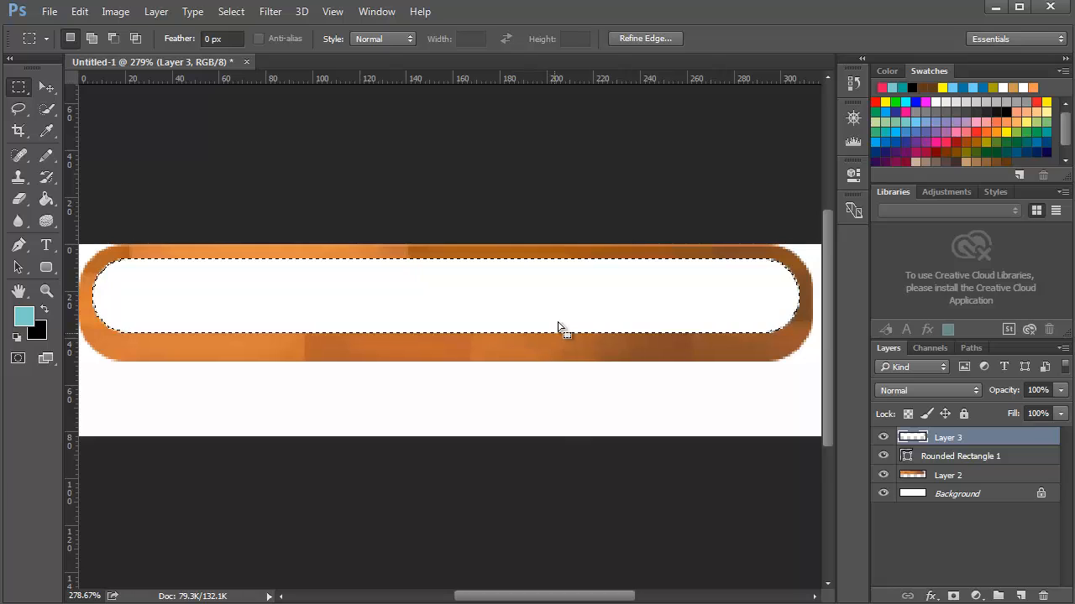
key(Down)
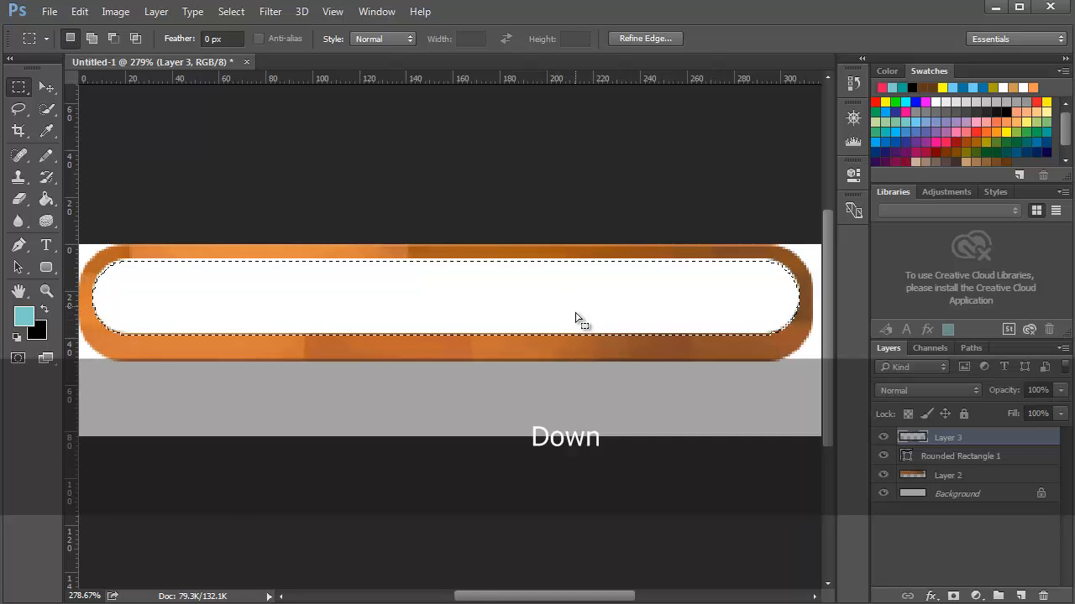
key(Delete)
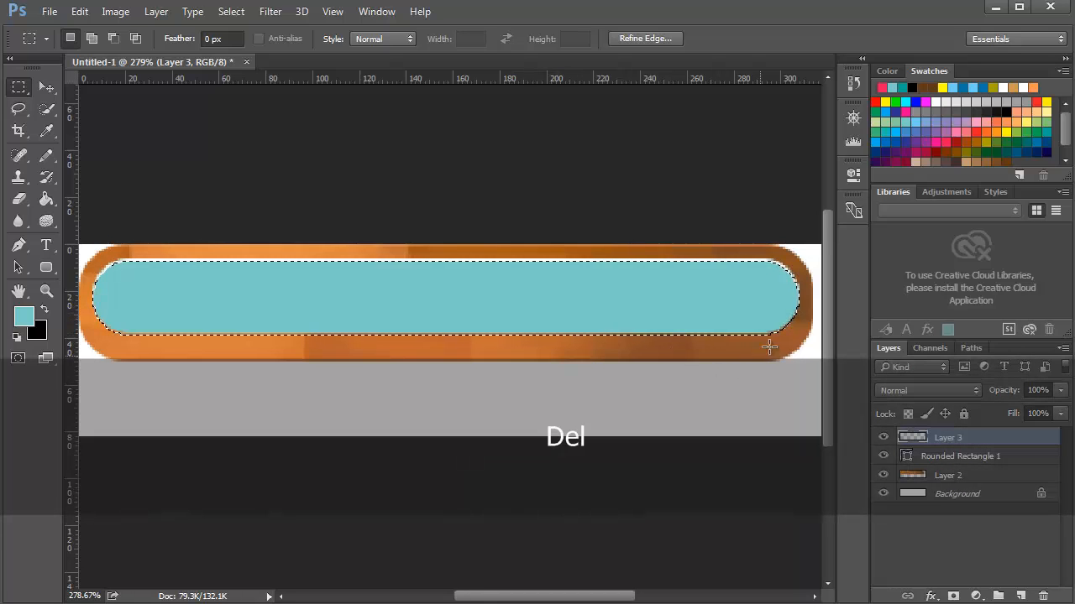
click(811, 338)
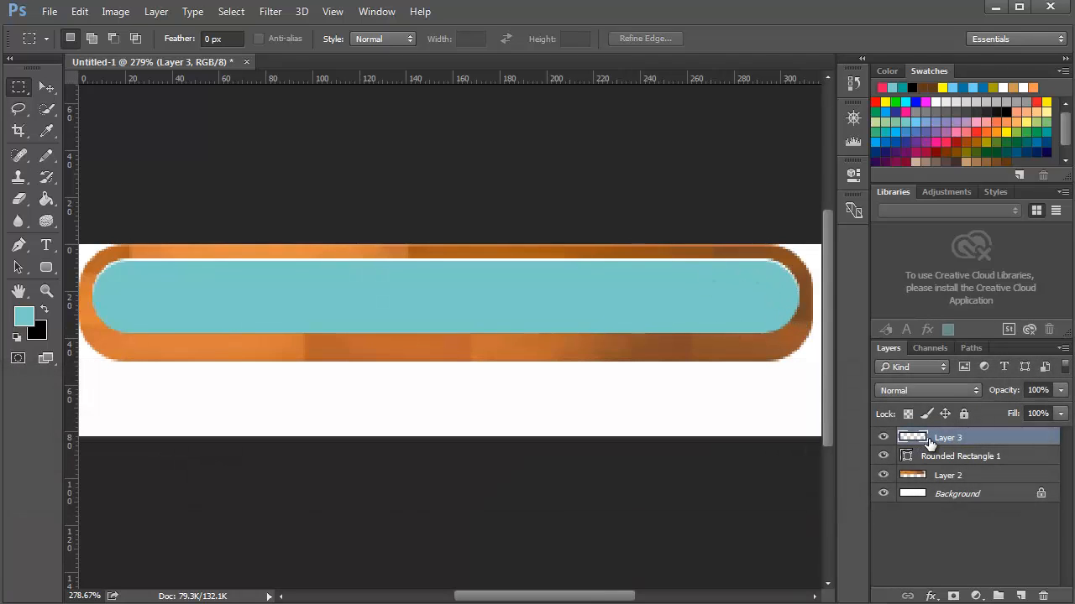
Step: Move Layer 3's thin white edge up 1 px and set its blend mode to Soft Light
click(44, 86)
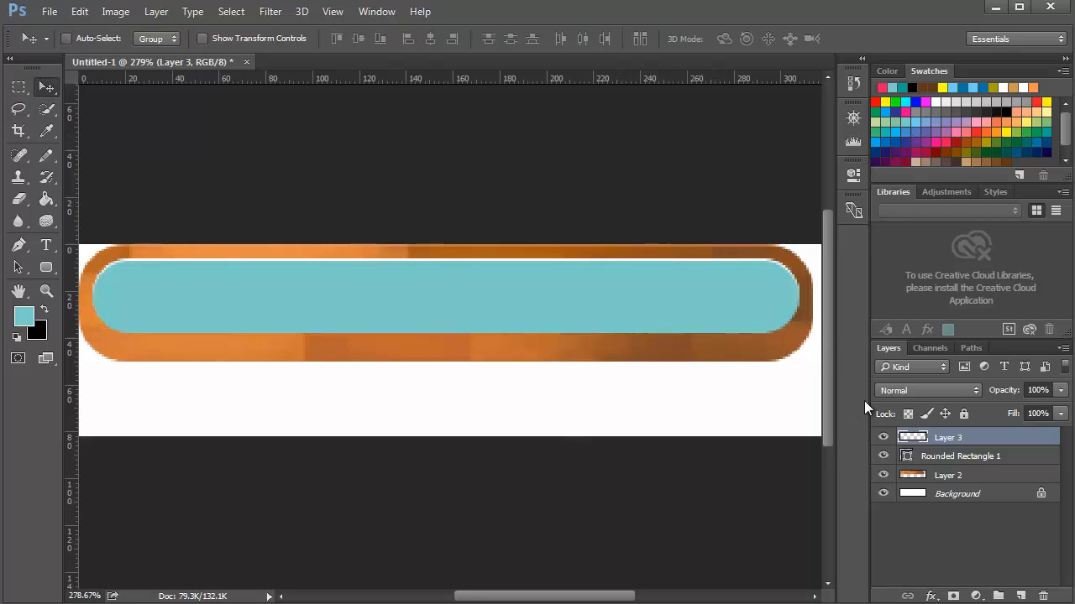
key(Up)
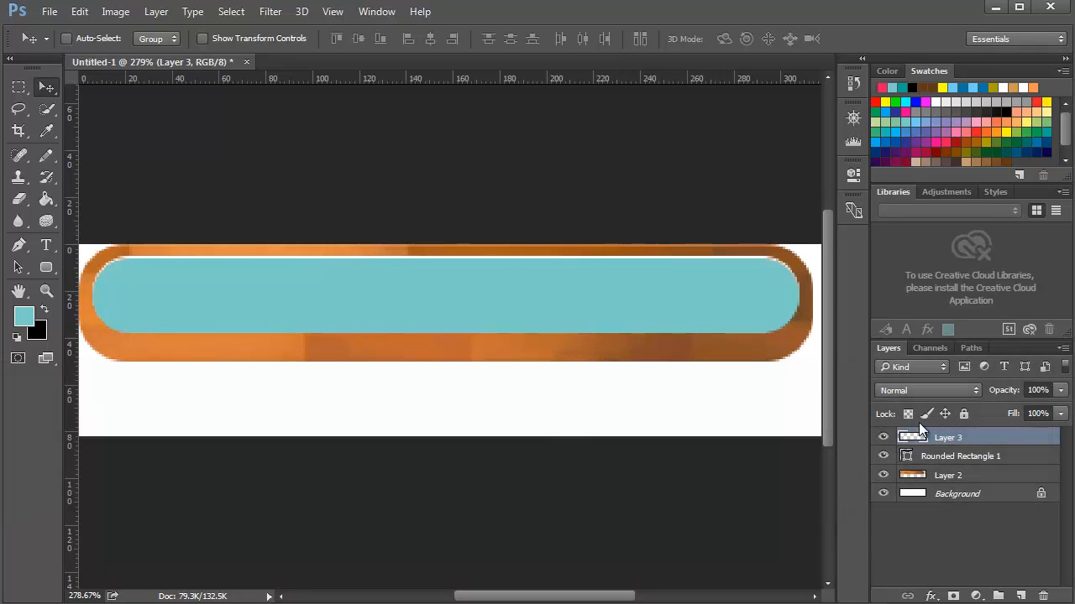
click(924, 390)
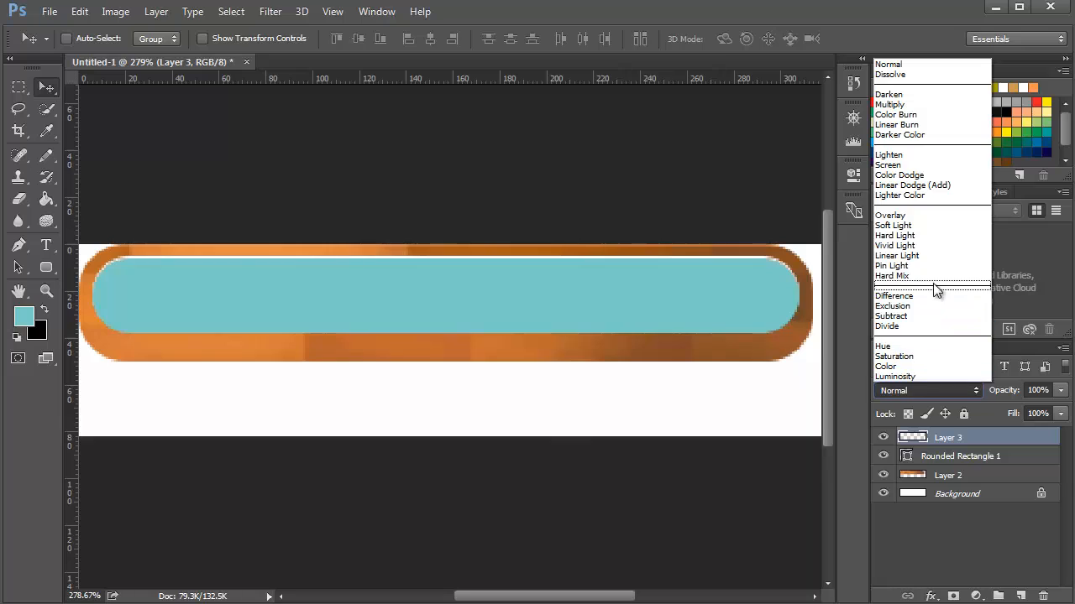
click(919, 225)
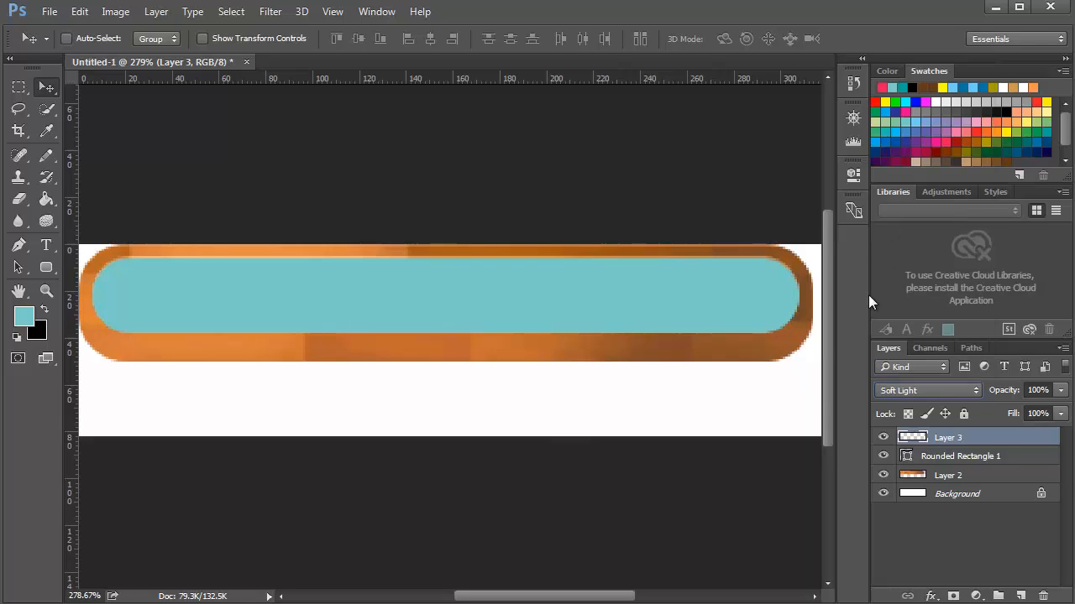
Step: Copy the white Background within the wooden bar's outline onto a new layer and place it directly above Rounded Rectangle 1
click(936, 476)
key(ctrl)
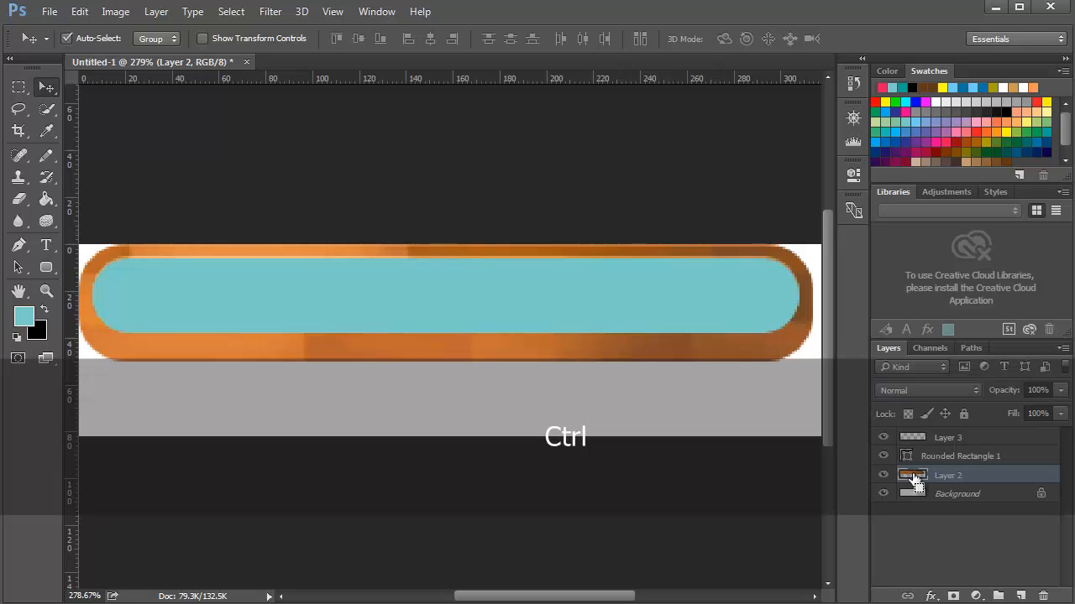
ctrl+click(914, 478)
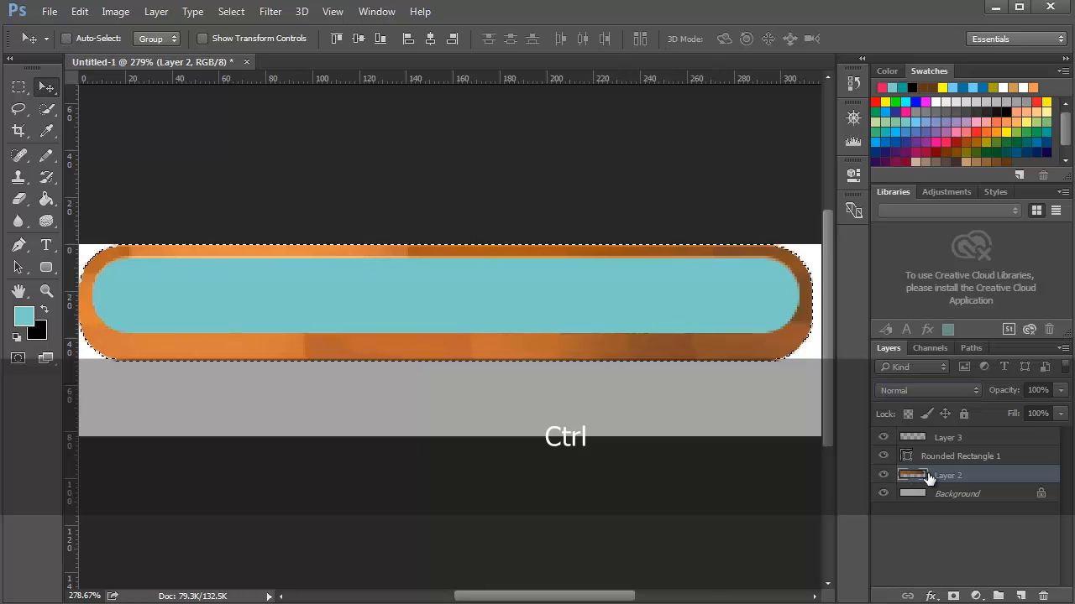
click(939, 493)
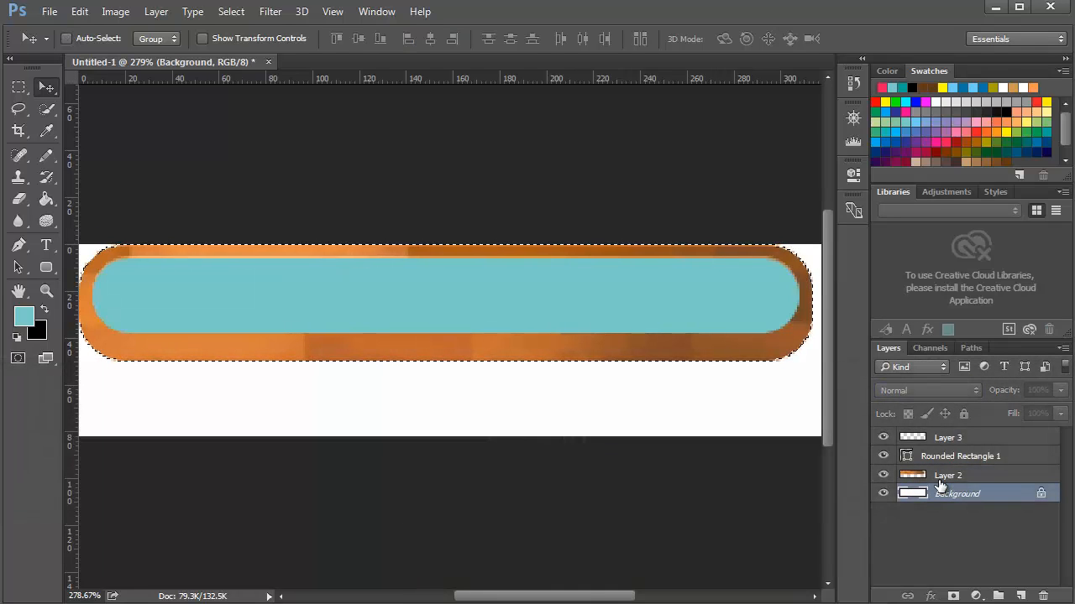
key(ctrl+j)
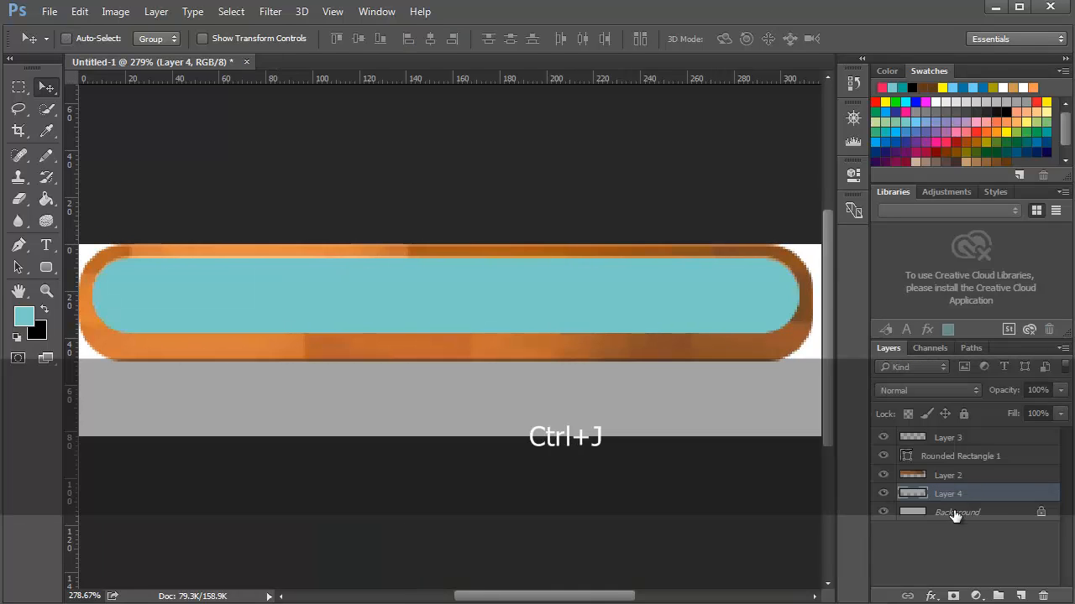
drag(950, 497, 949, 453)
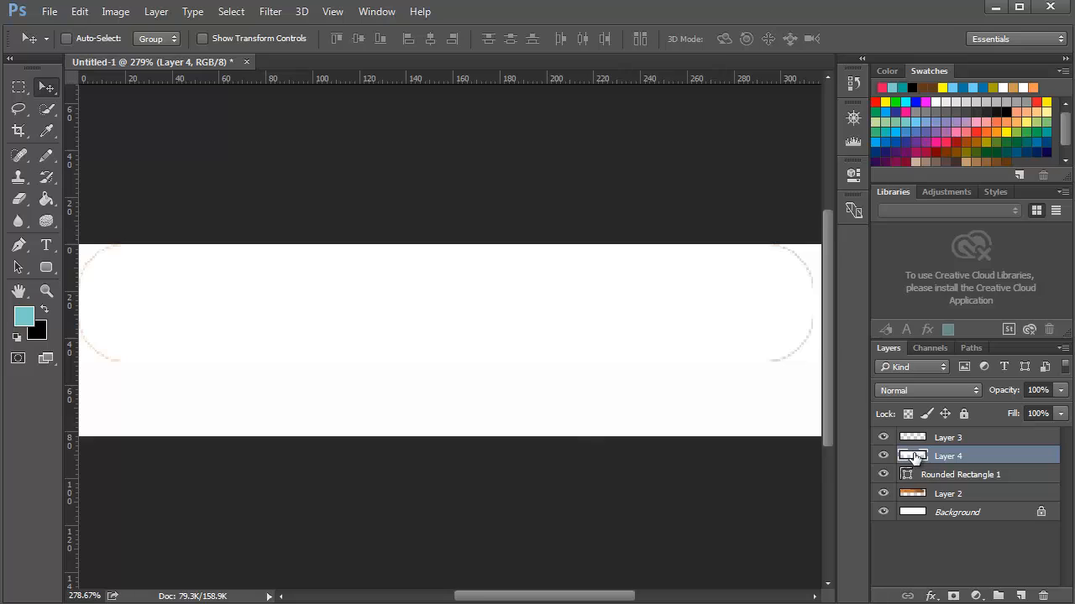
Step: Load Layer 4's outline as a selection, shift it 1 px up, delete the white inside it and deselect
key(ctrl)
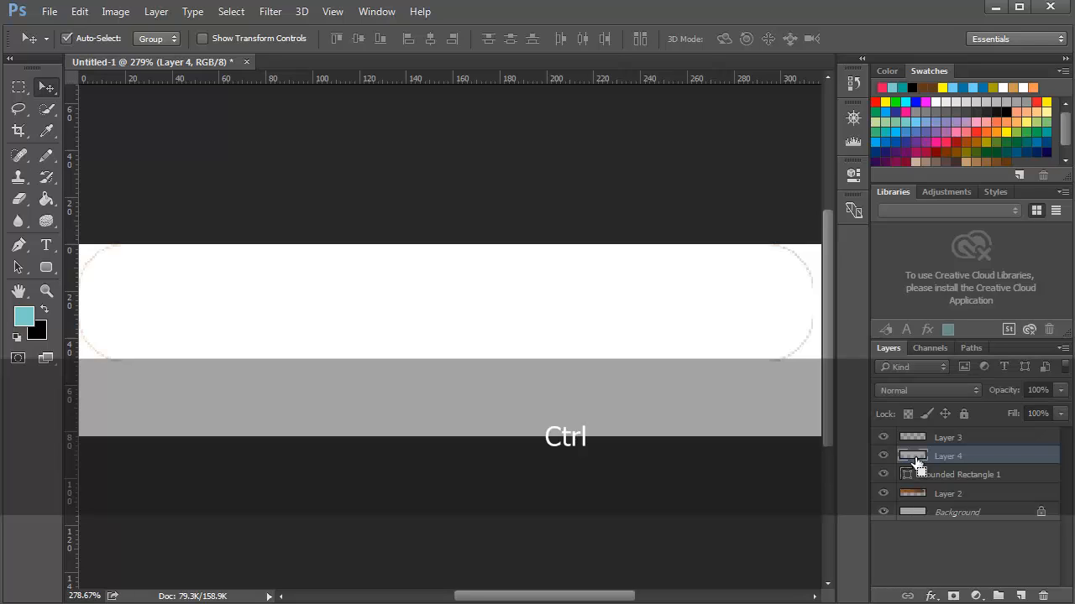
ctrl+click(915, 462)
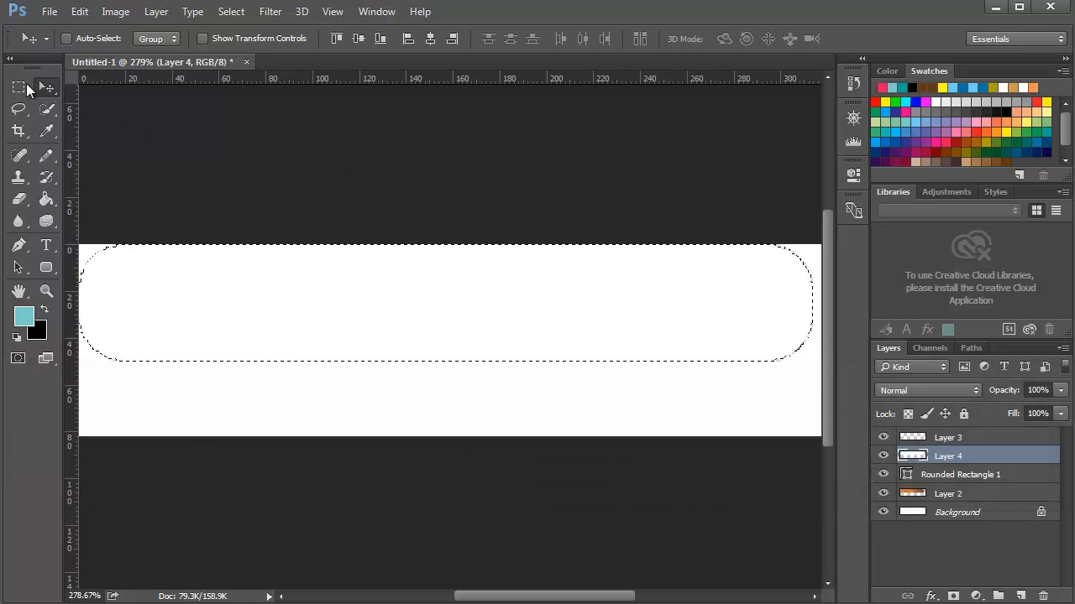
click(21, 87)
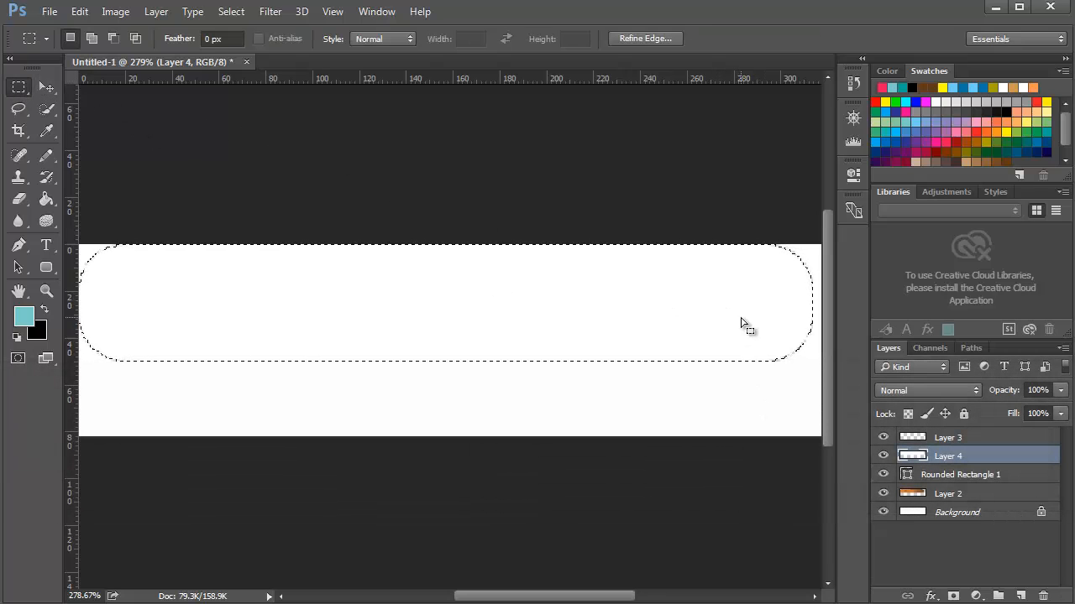
key(Up)
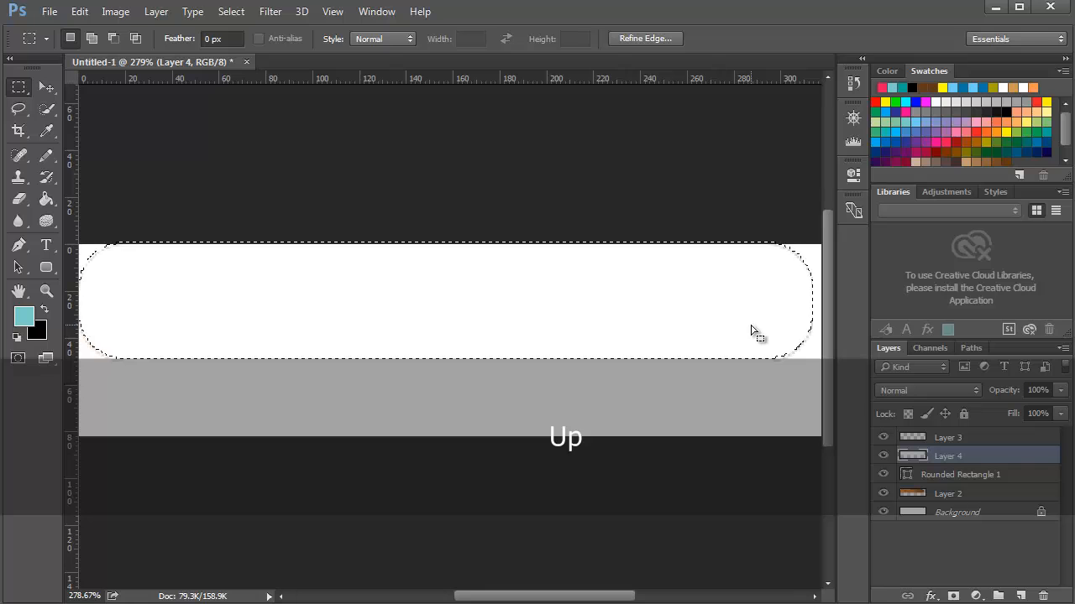
key(Delete)
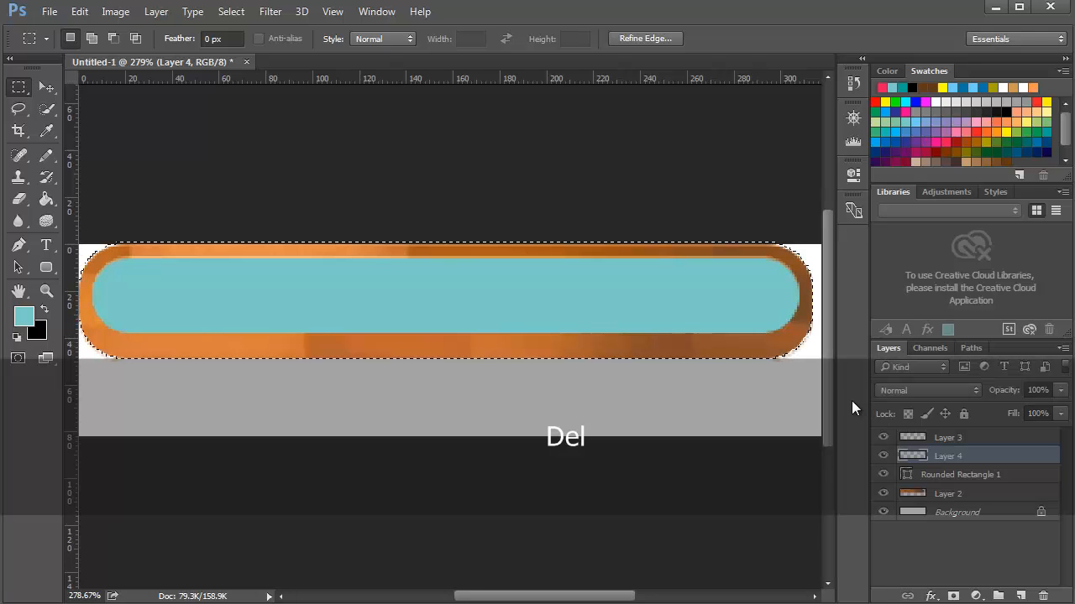
key(ctrl+d)
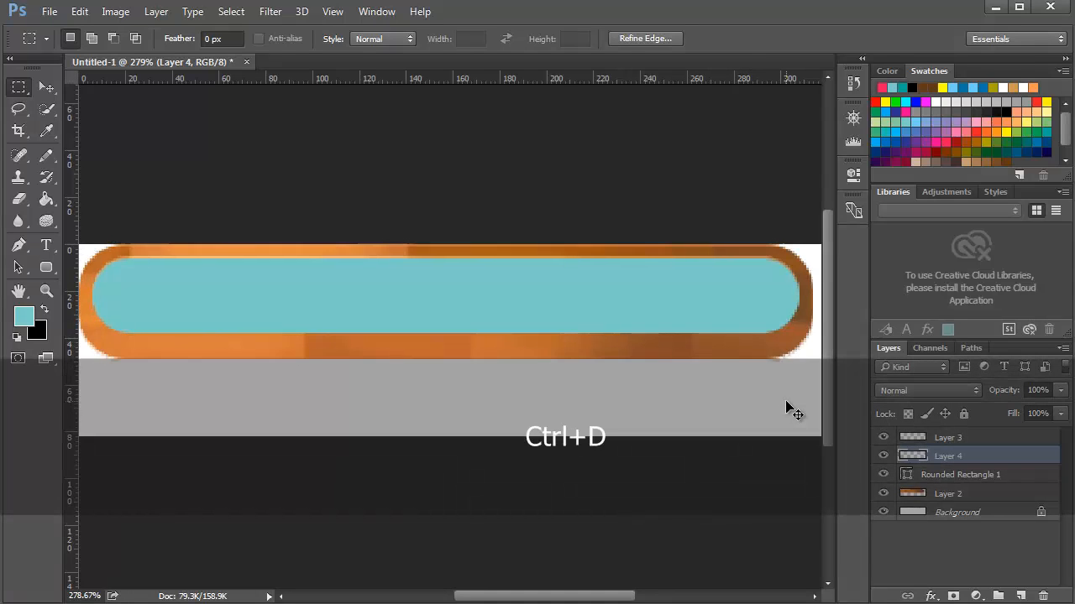
Step: Move Layer 4's thin white line up 5 px onto the bar's lower rim and set its blend mode to Overlay
click(921, 474)
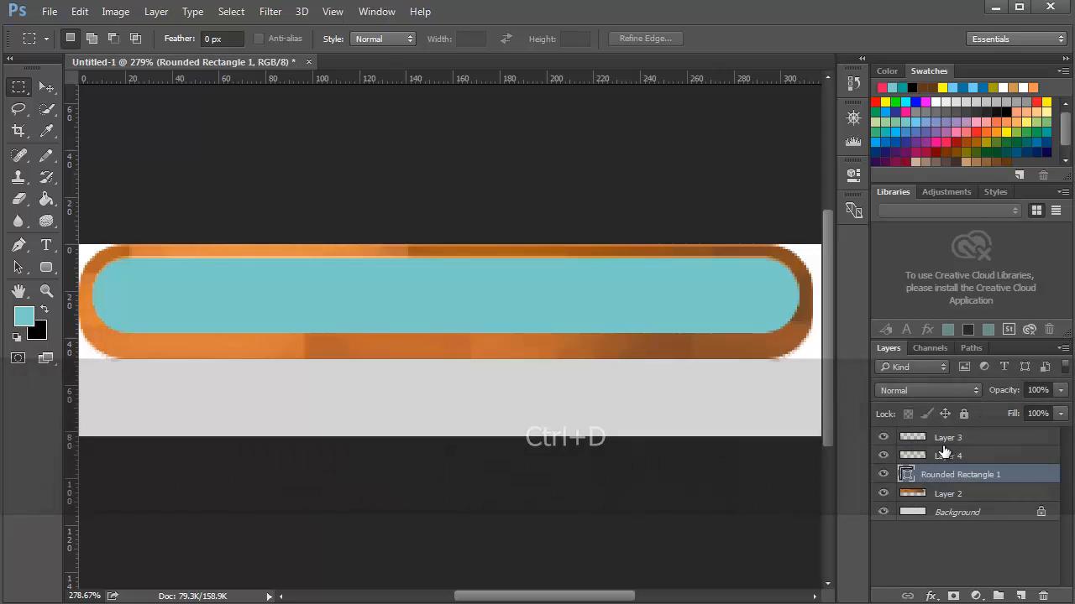
click(947, 455)
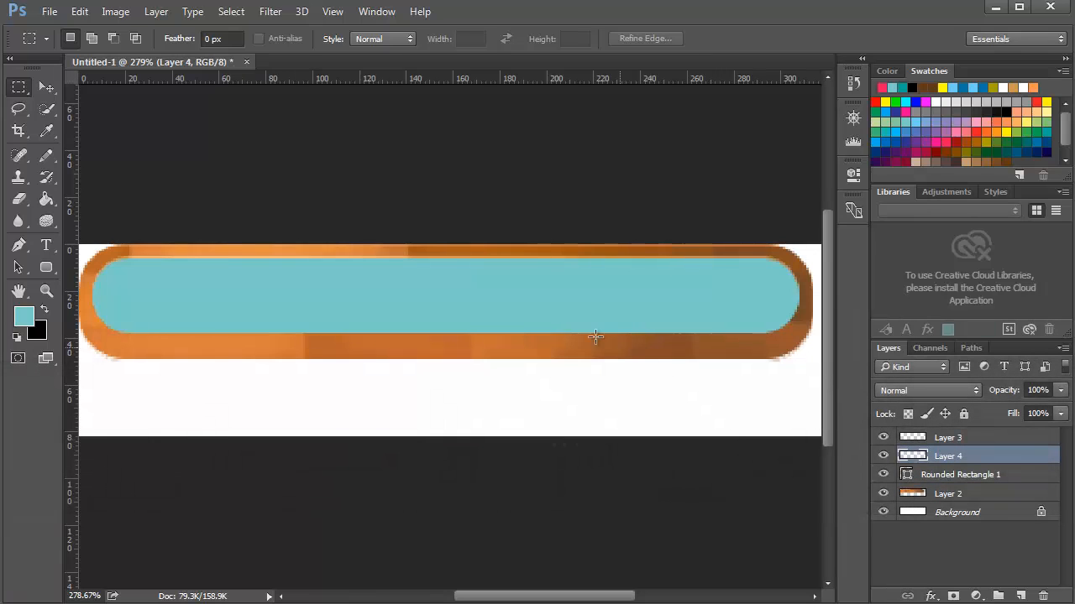
click(40, 80)
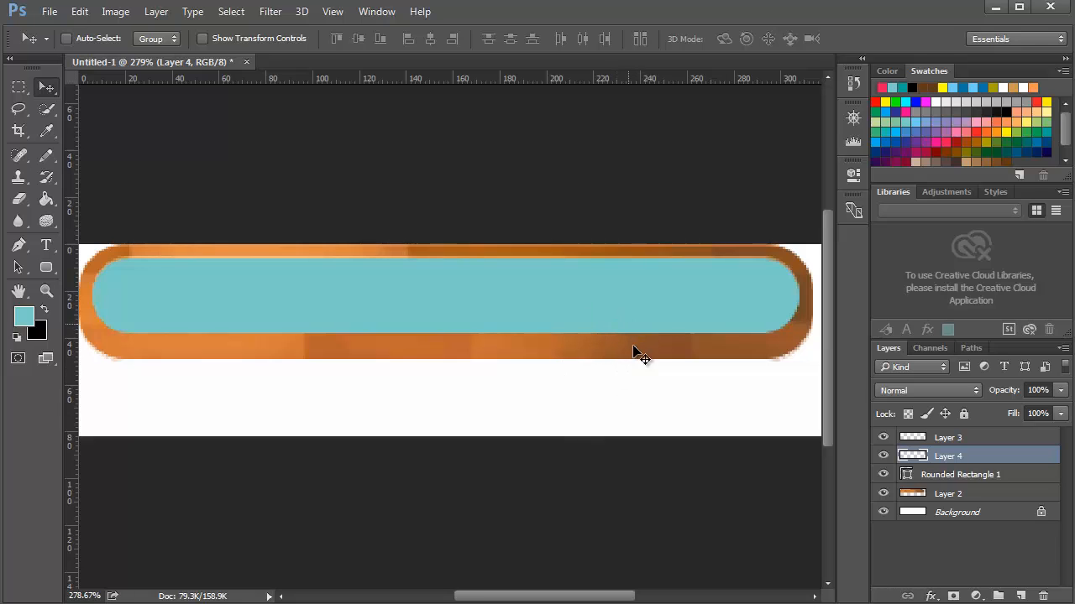
key(Up)
key(Up)
key(Up)
key(Up)
key(Up)
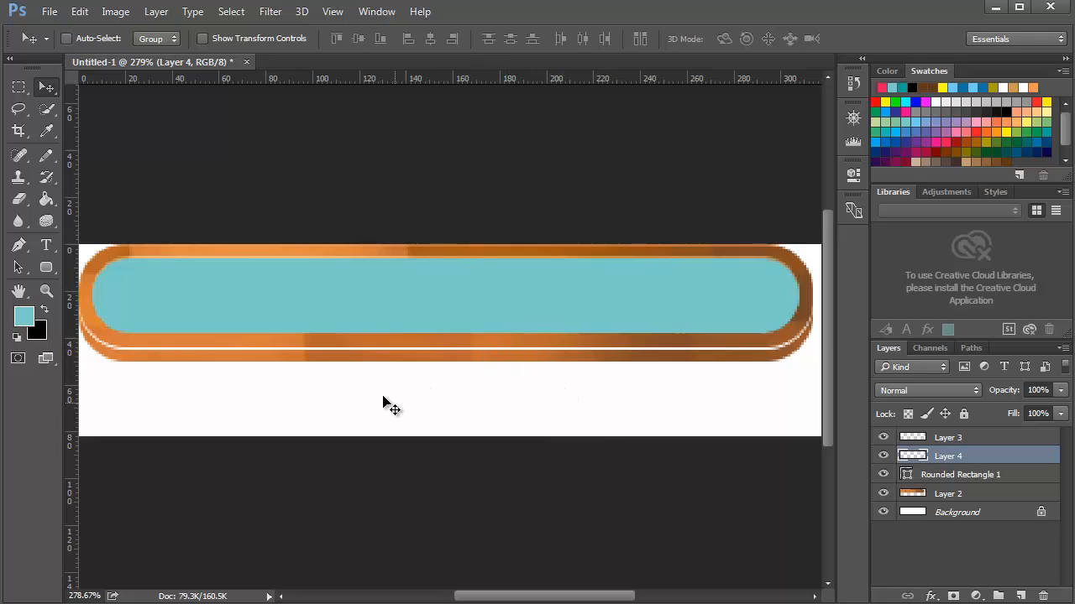
click(932, 391)
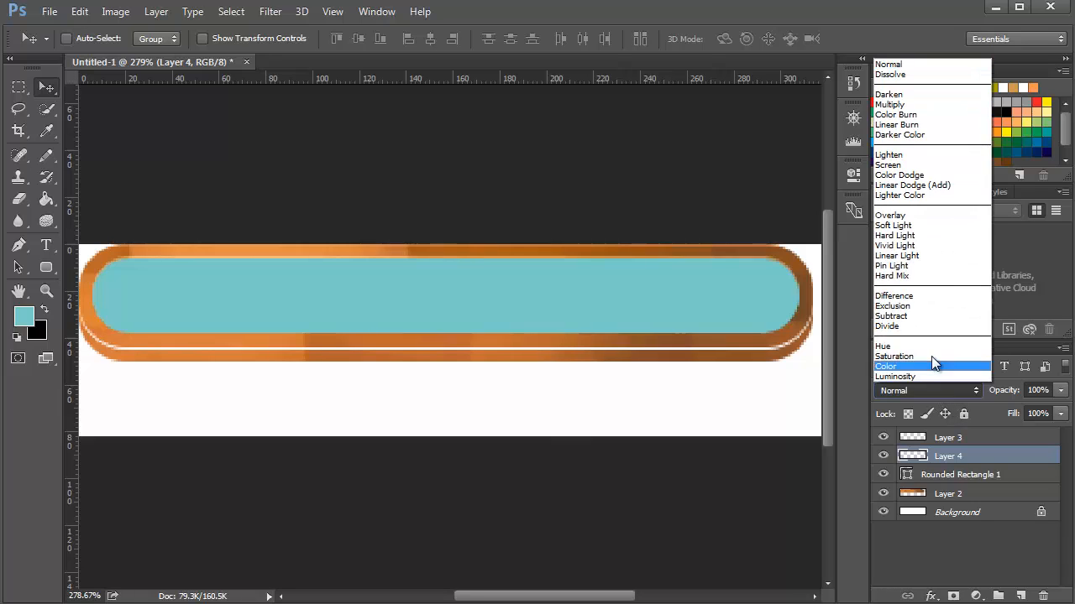
click(894, 215)
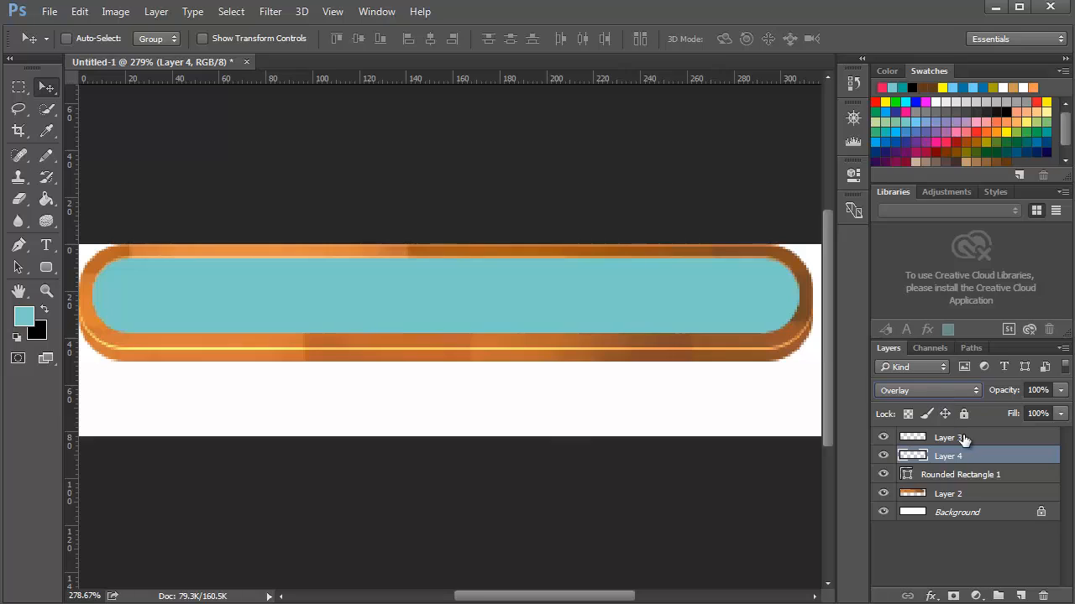
Step: Change the fill colour of Rounded Rectangle 1 from the bar's inset to dark brown
click(910, 476)
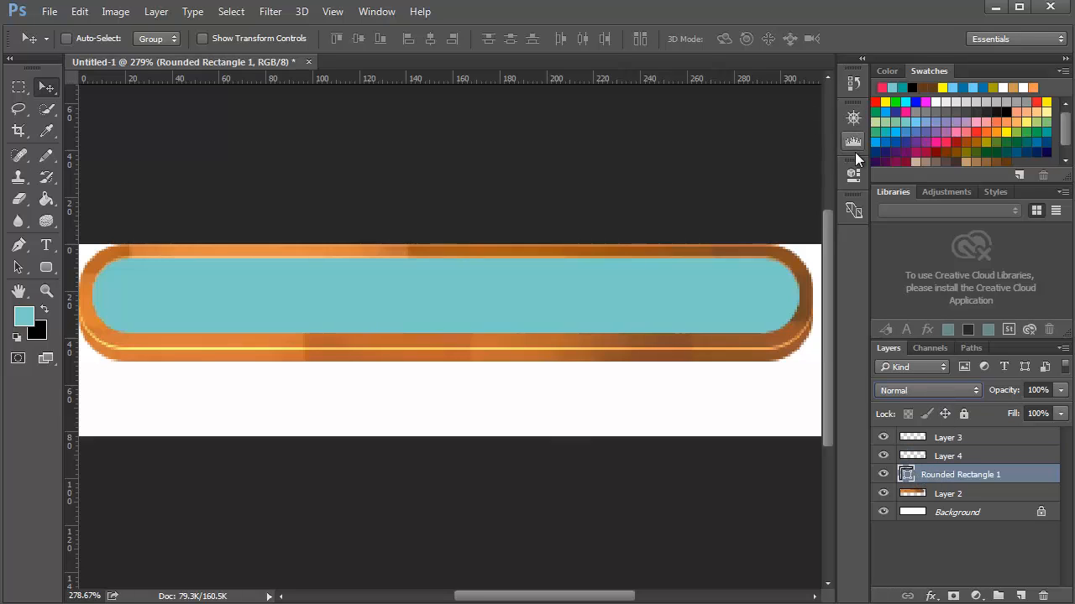
click(853, 174)
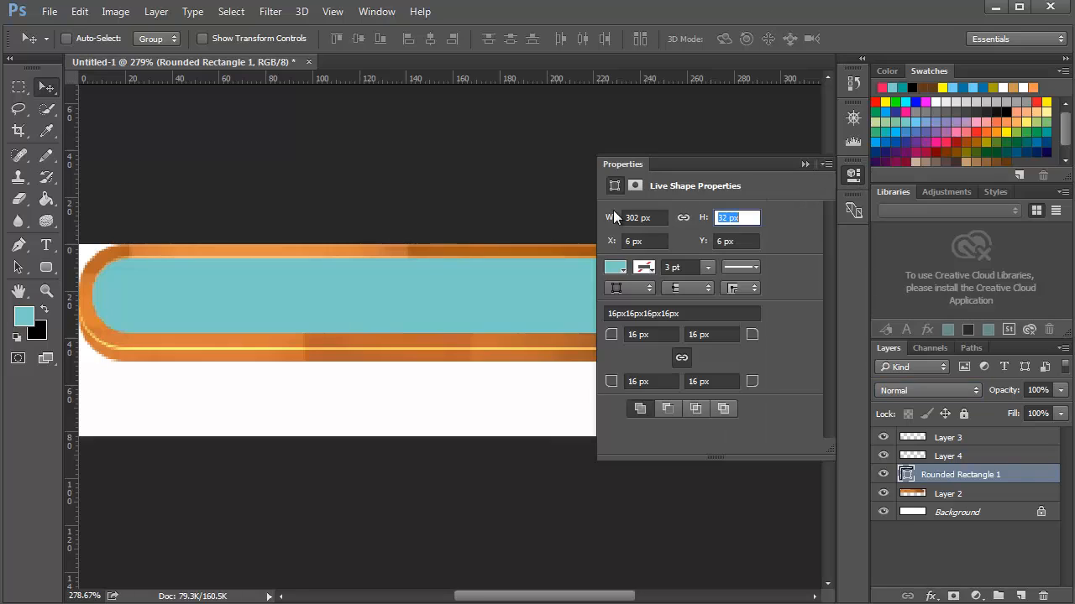
click(621, 268)
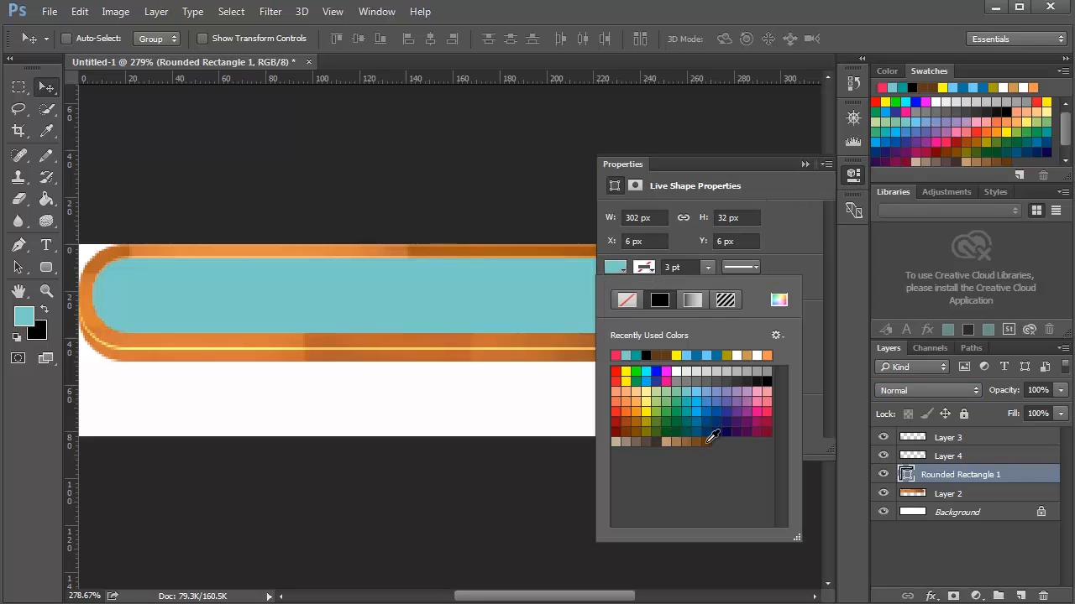
click(657, 355)
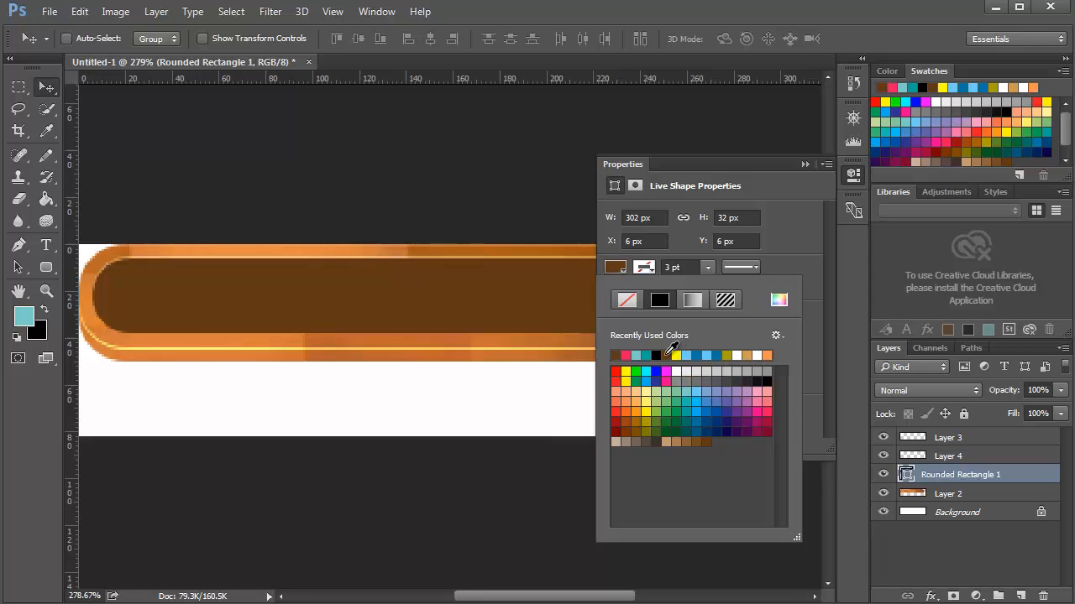
click(853, 175)
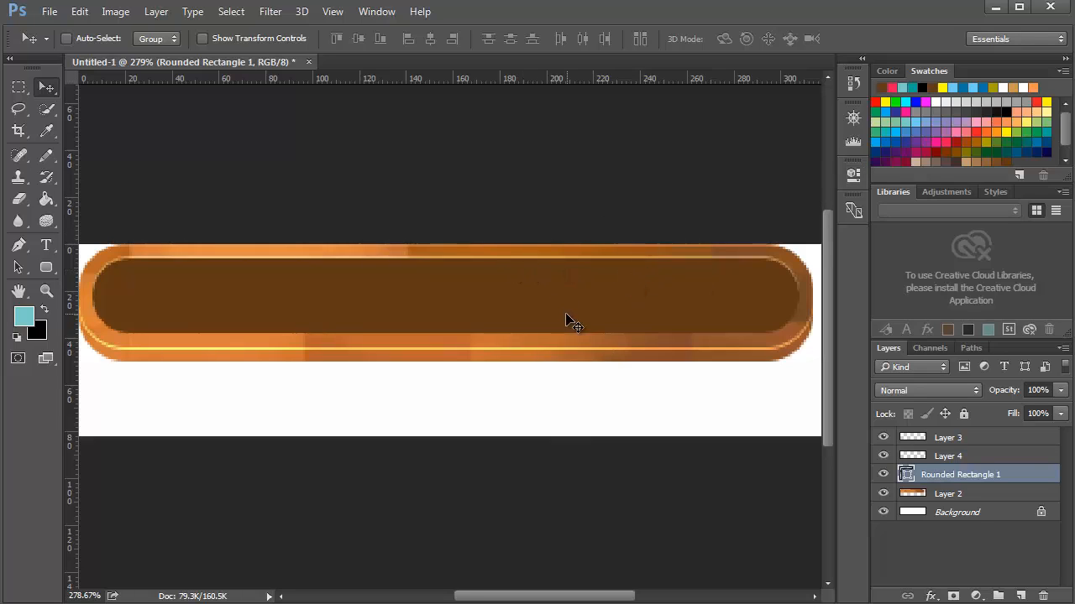
Step: Select a rectangular area 20 px wide and 30 px high inside the brown inset, leaving 1 px above and below it
click(18, 87)
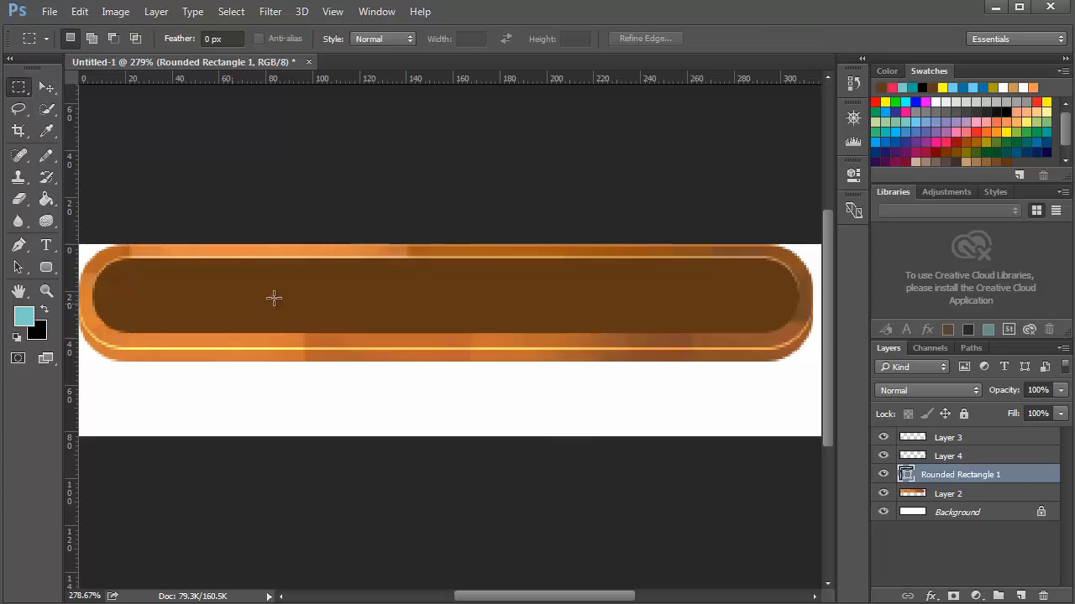
scroll(405, 287, up, 2)
scroll(405, 287, up, 4)
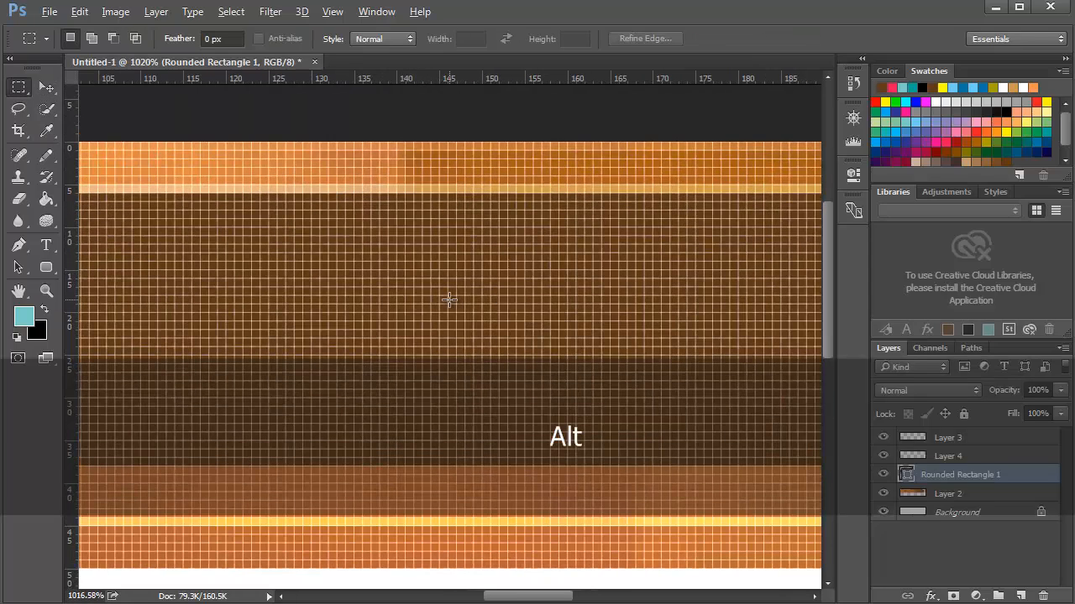
key(space)
drag(492, 307, 512, 269)
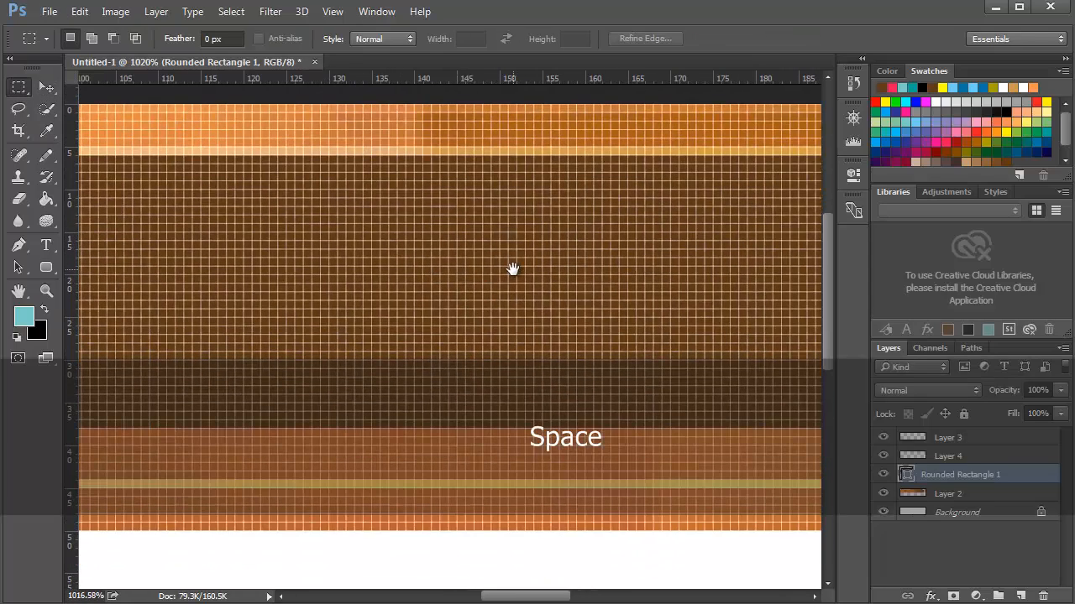
drag(465, 165, 527, 414)
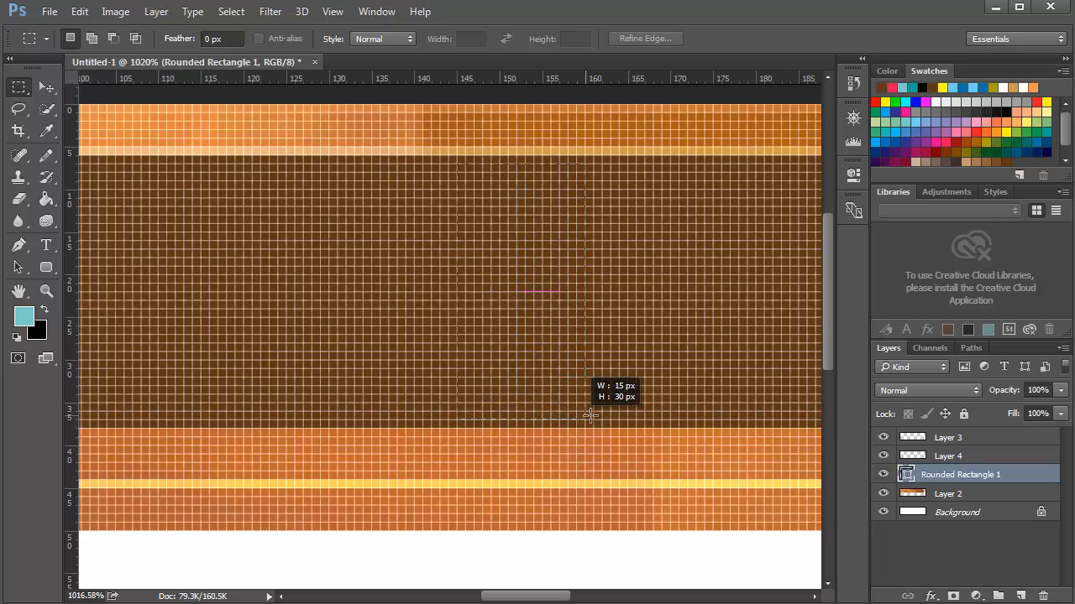
drag(623, 420, 625, 421)
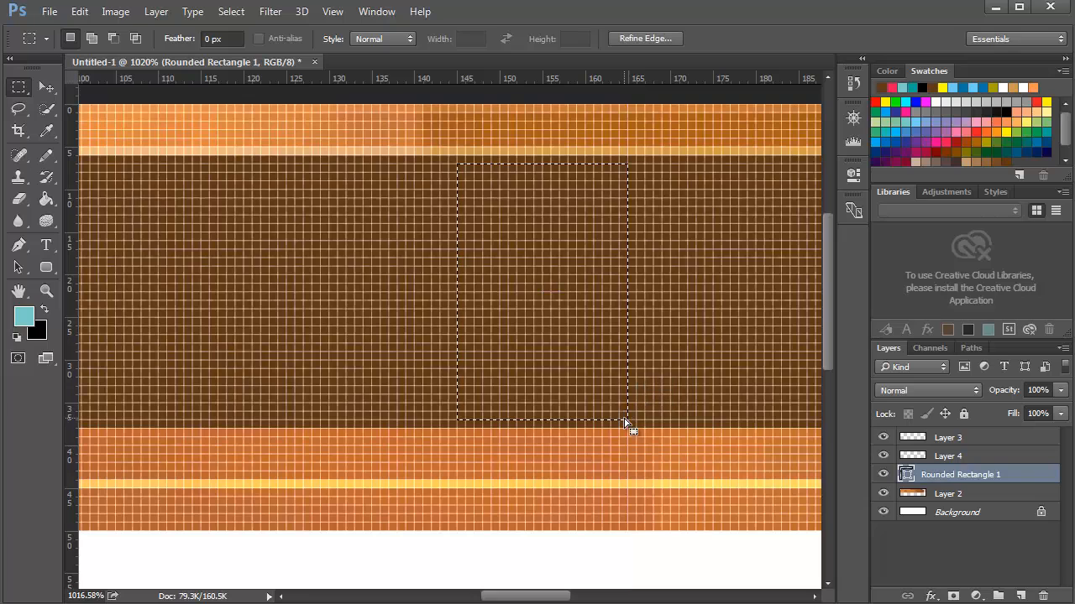
Step: Fill the selection with purple on a new layer above Rounded Rectangle 1, and recolour that fill dark teal
click(46, 199)
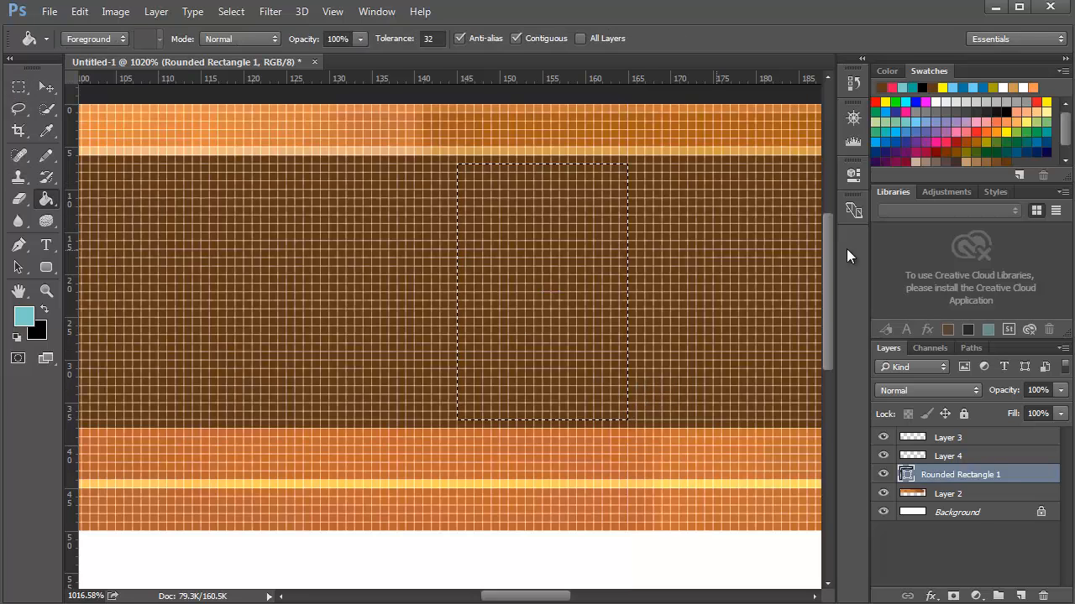
click(926, 141)
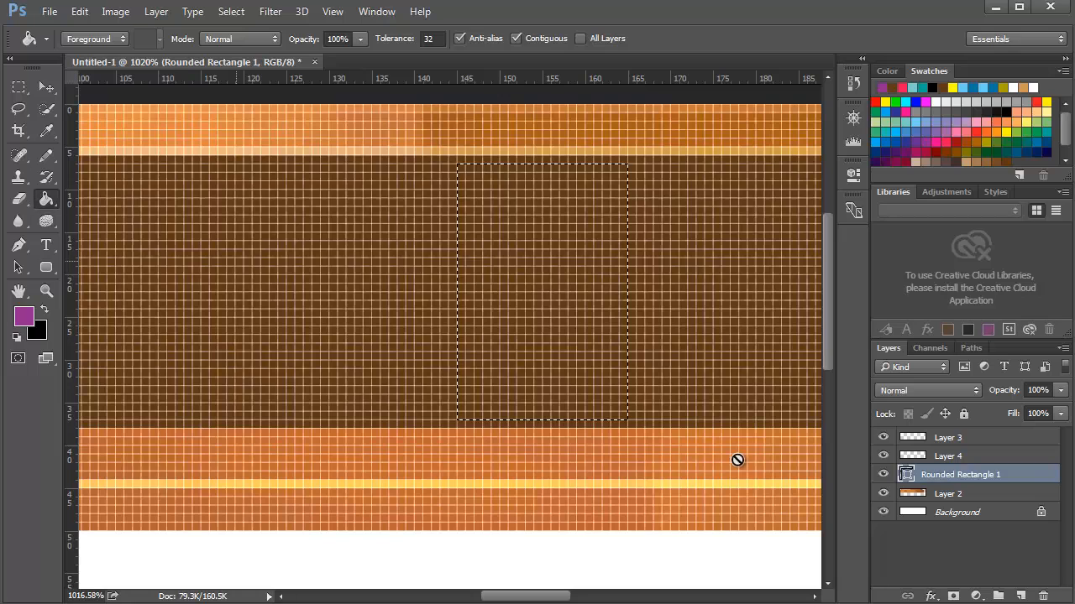
click(1020, 596)
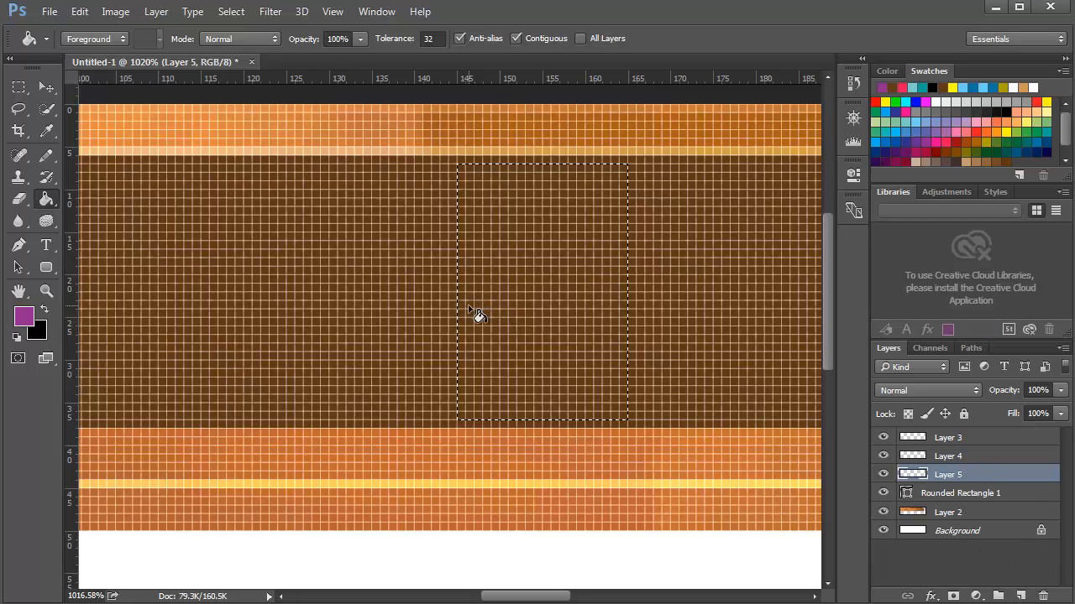
click(546, 290)
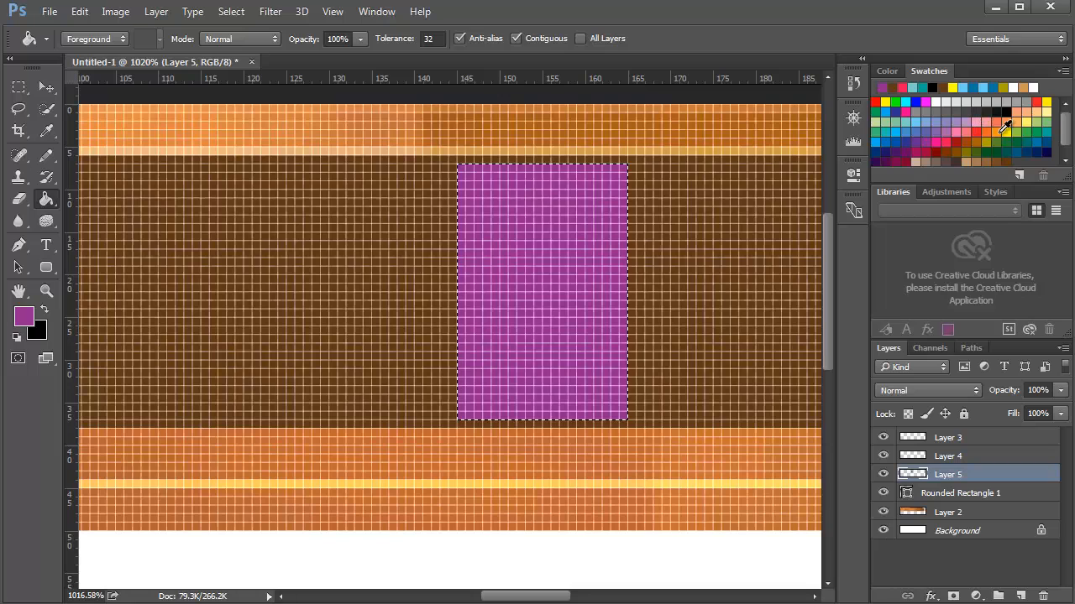
click(994, 130)
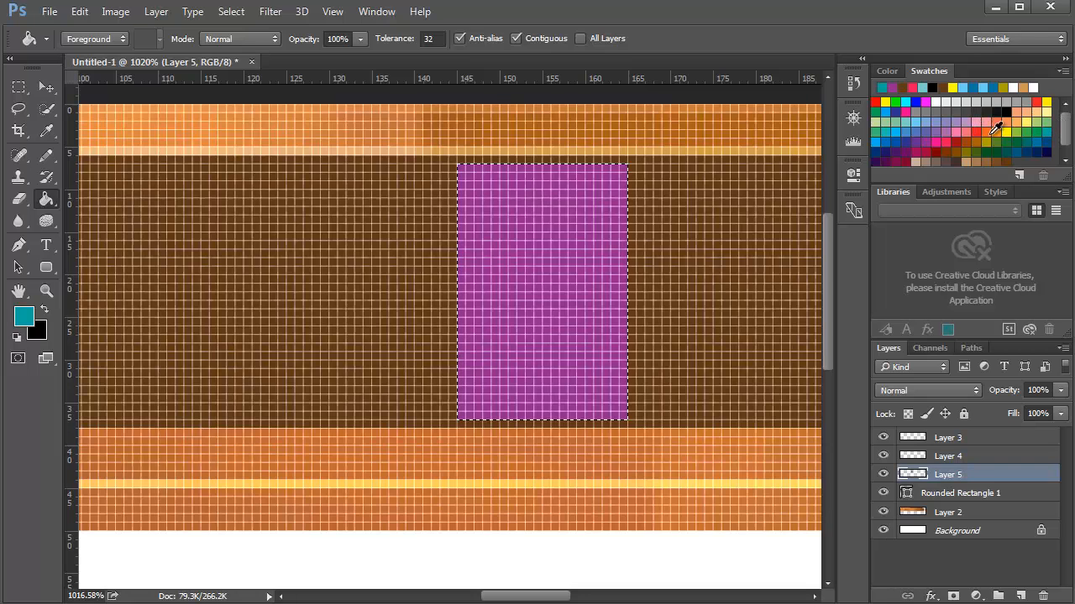
click(576, 276)
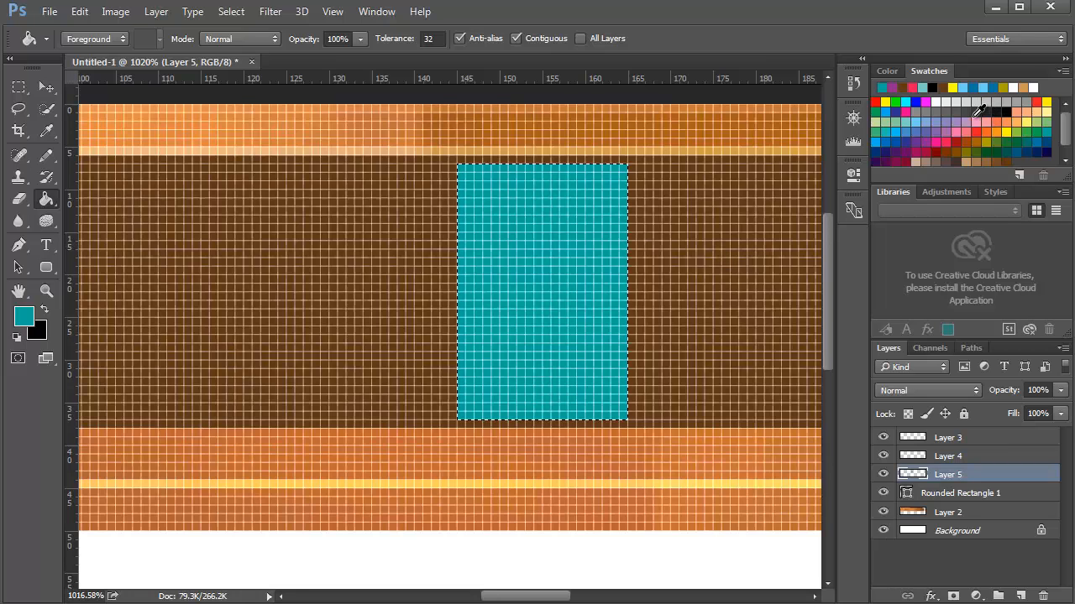
Step: Shift the selection 20 px left beside the teal block, fill it with light turquoise and deselect
click(889, 123)
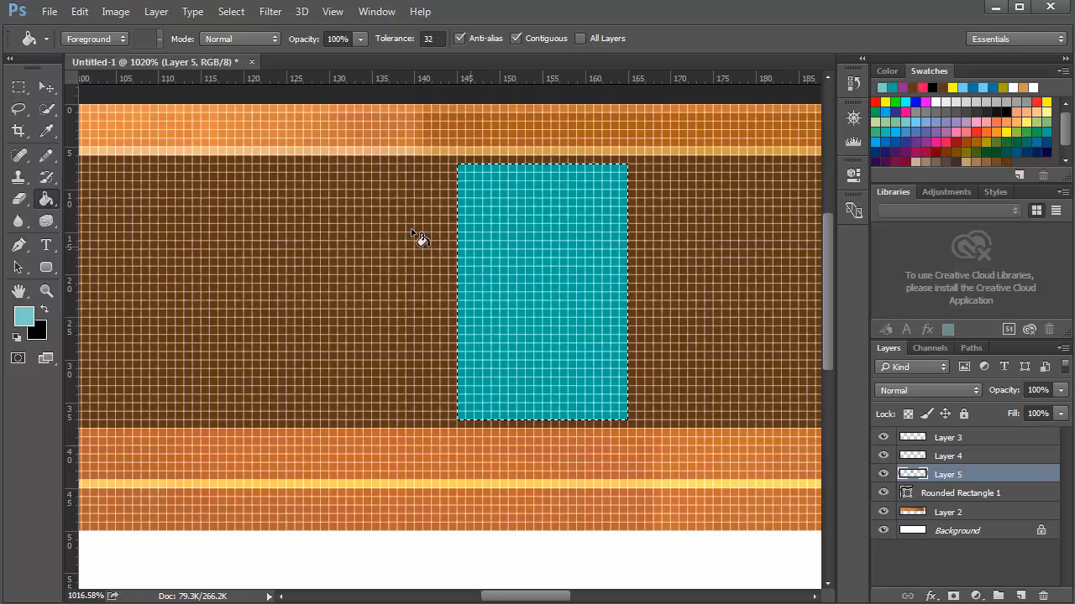
click(17, 86)
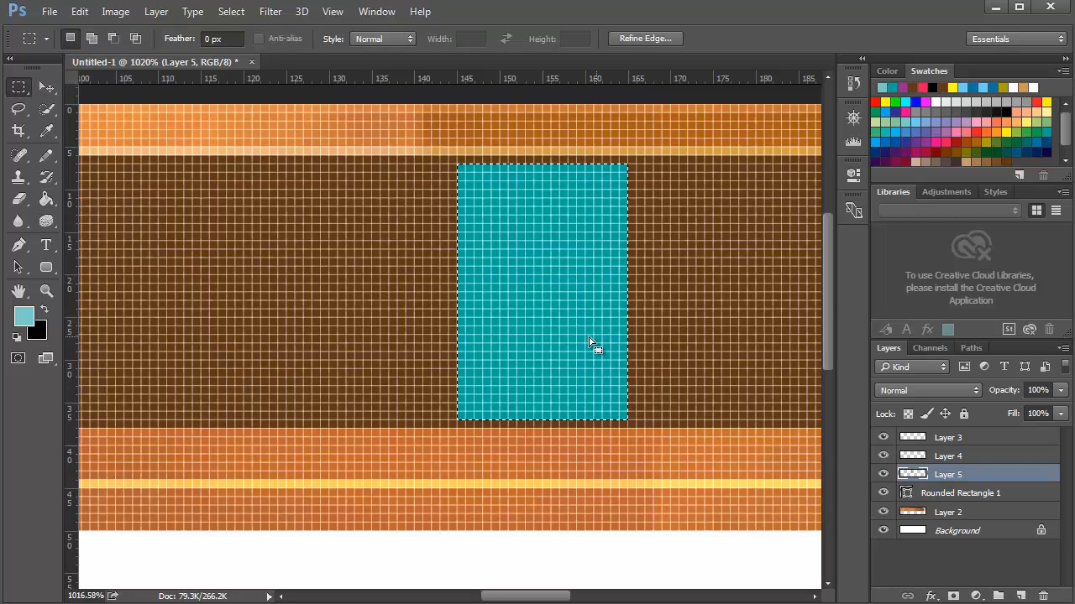
mouse_move(593, 342)
mouse_down()
mouse_move(473, 324)
mouse_move(418, 327)
mouse_move(417, 336)
mouse_up()
click(47, 199)
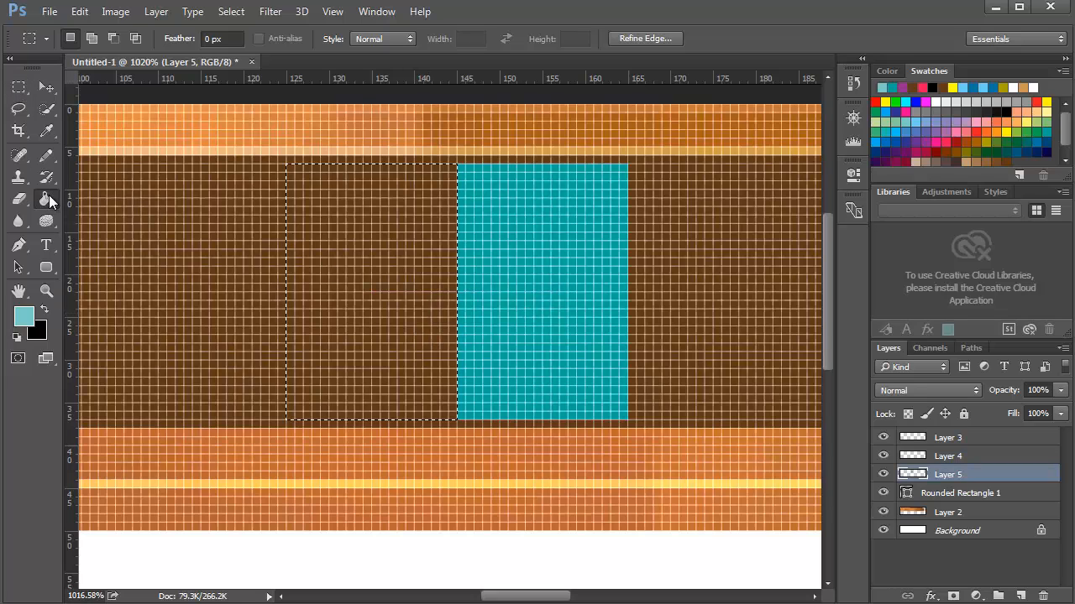
click(388, 271)
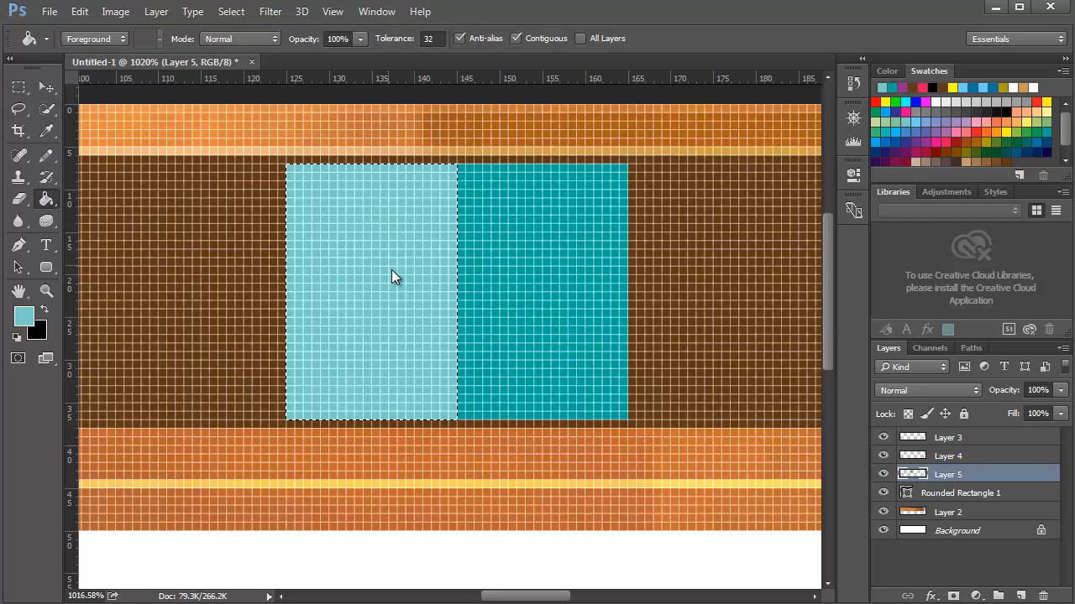
key(ctrl+d)
Step: Move Layer 5 with the two colour blocks to the top of the layer stack
scroll(487, 317, down, 5)
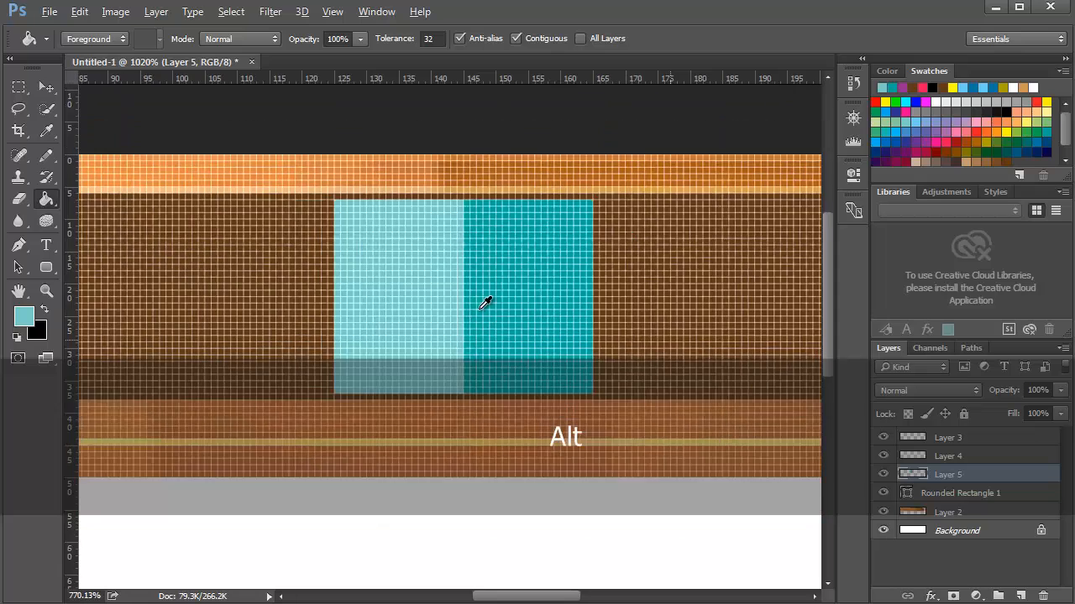
scroll(487, 323, down, 1)
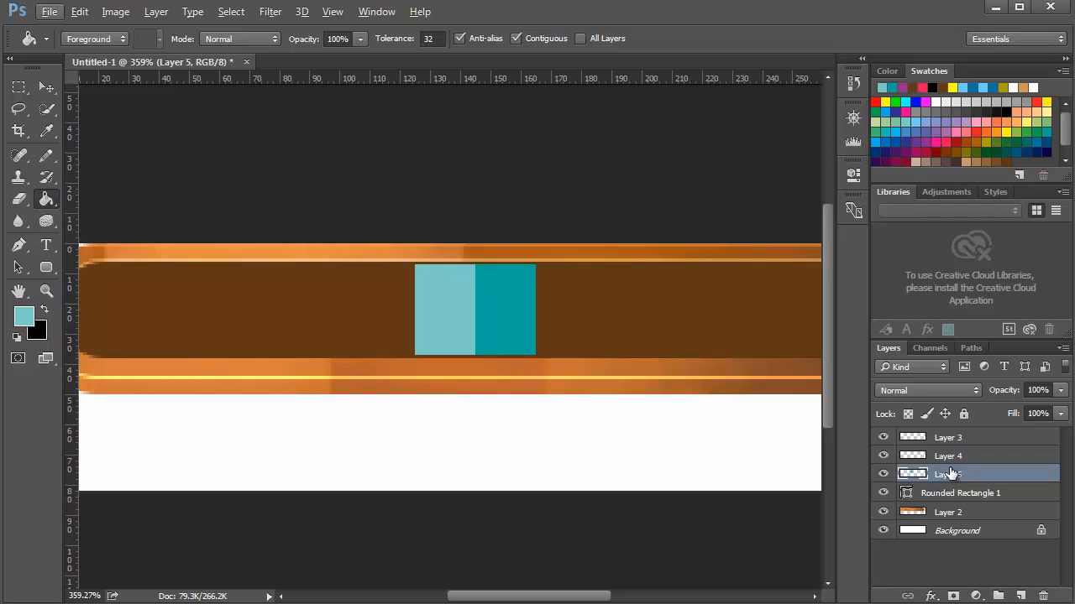
drag(952, 476, 972, 439)
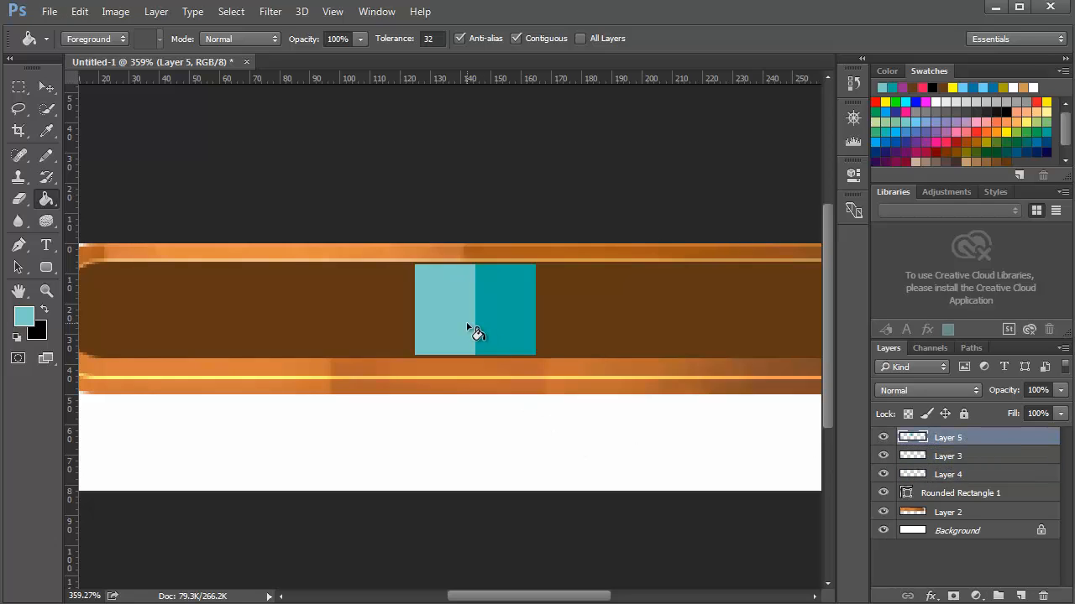
Step: Duplicate the two-stripe block, place the copy flush against its right edge and merge it into Layer 5
click(44, 89)
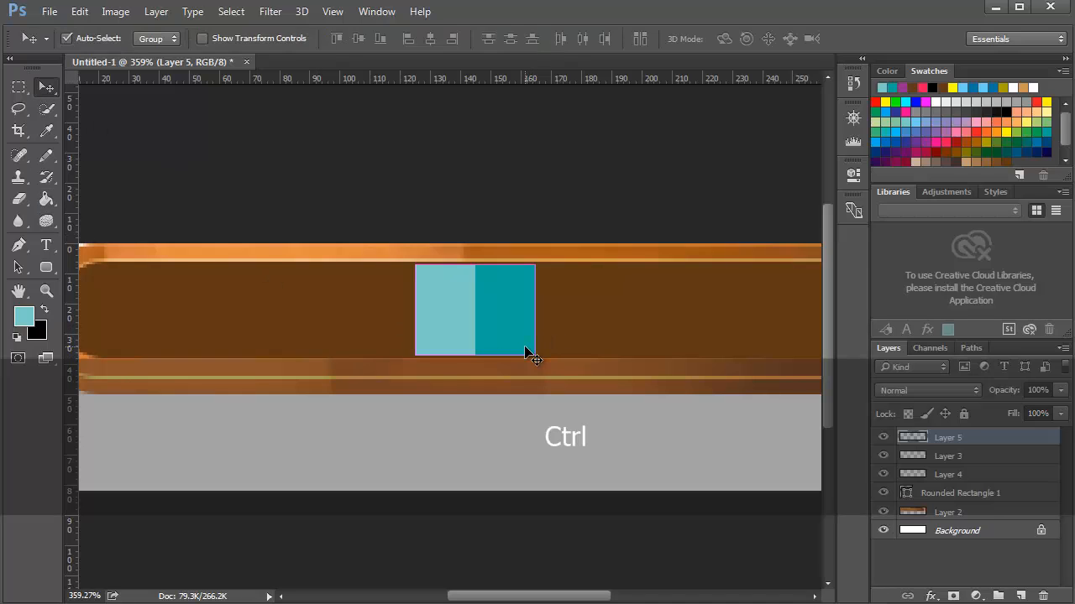
key(ctrl+j)
key(shift)
drag(564, 311, 601, 324)
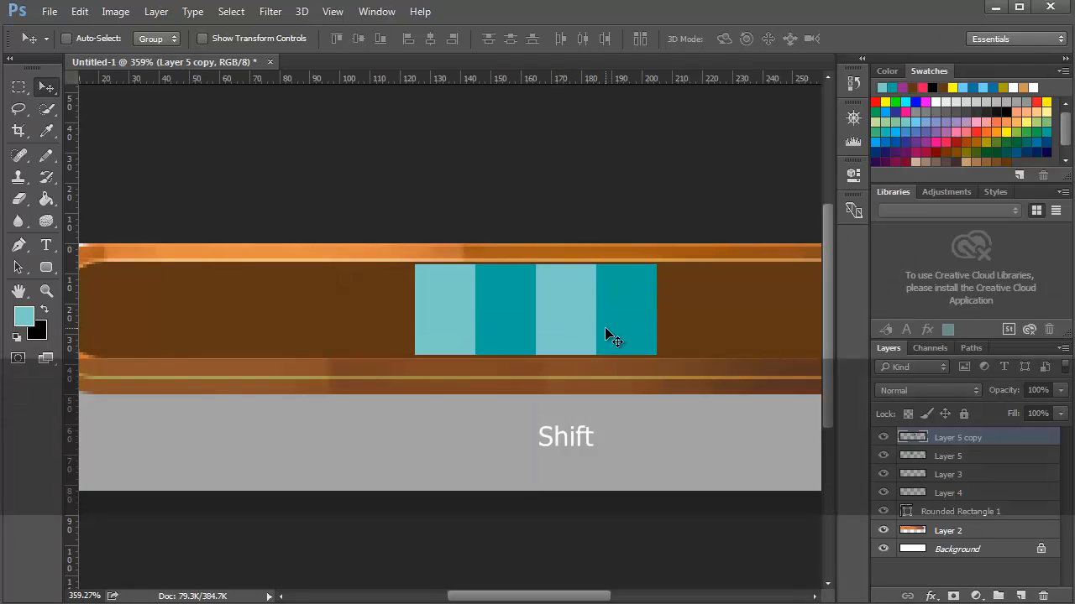
key(ctrl)
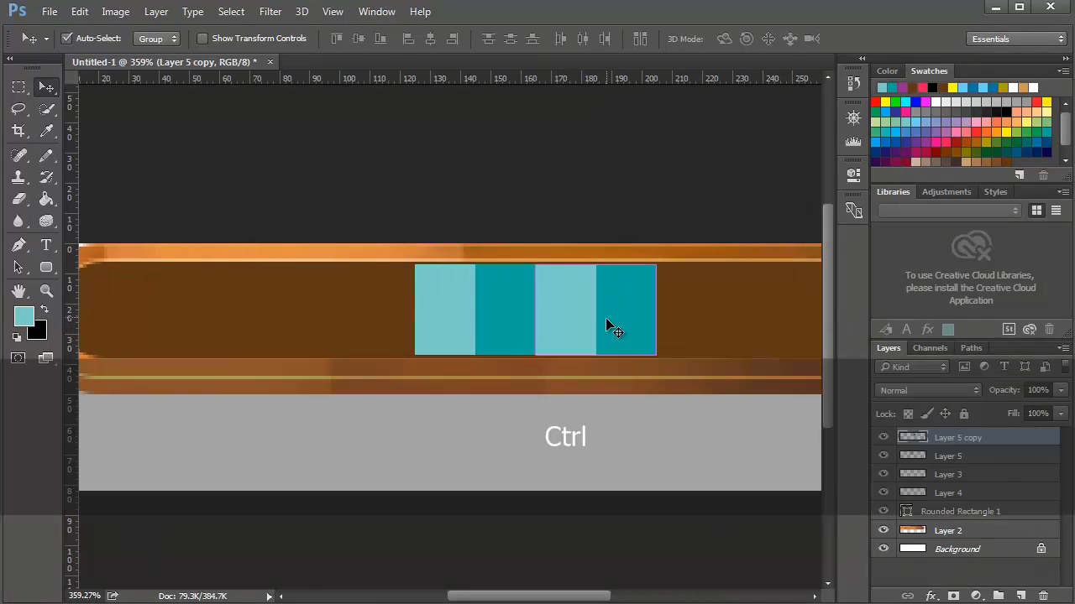
key(ctrl+e)
Step: Duplicate the four-stripe block, place the copy flush against its left edge and merge both into Layer 5
key(ctrl+j)
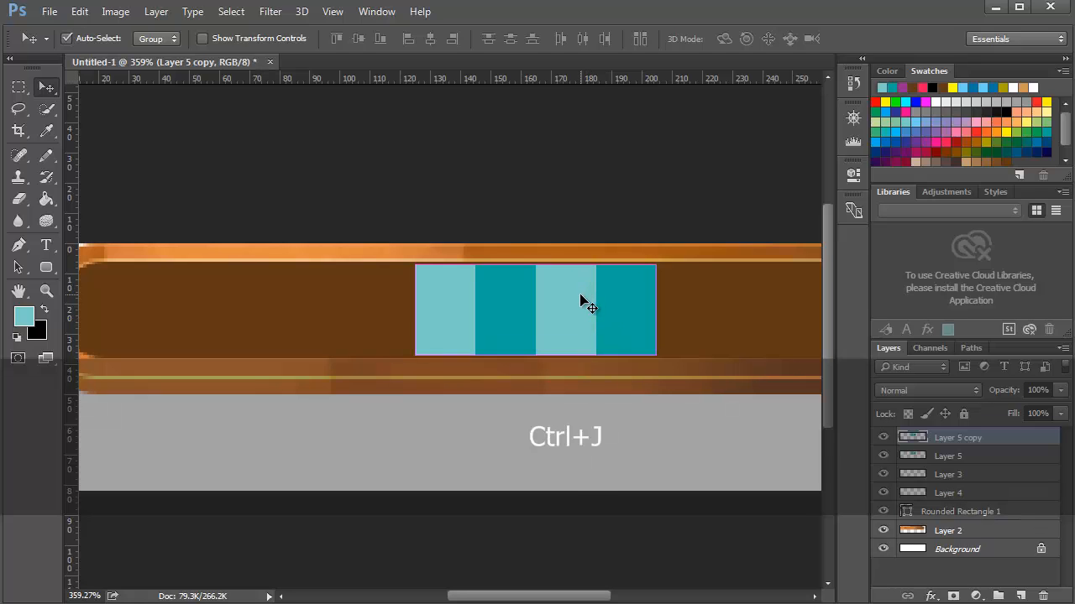
drag(593, 293, 348, 303)
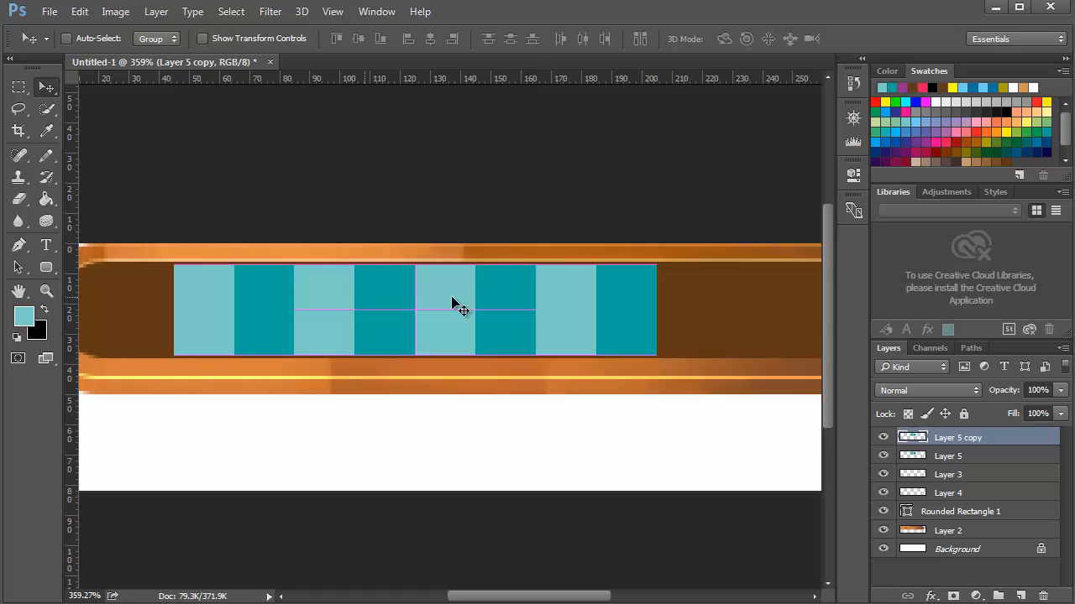
key(ctrl+e)
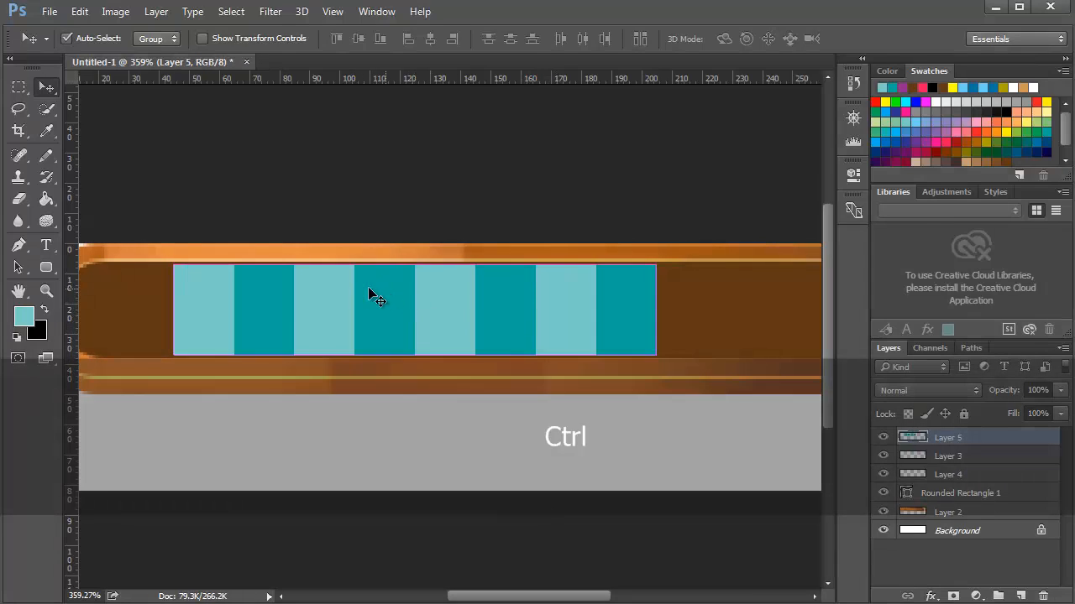
Step: Extend the eight-stripe strip to the right with a merged duplicate, and align the whole strip with the canvas's left edge
key(ctrl+j)
drag(254, 301, 732, 285)
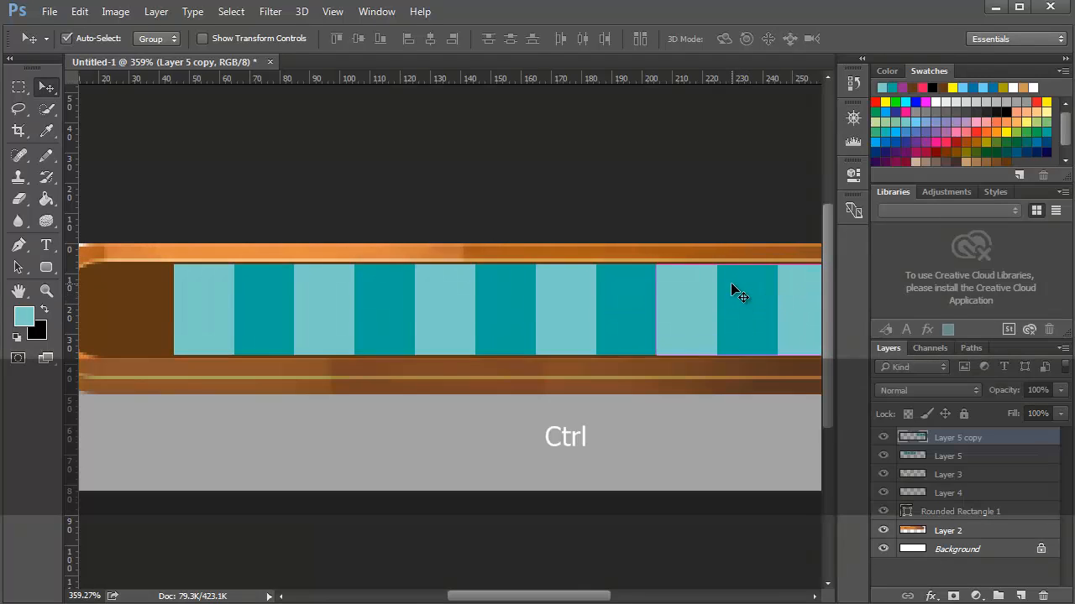
key(ctrl+e)
alt+scroll(597, 302, down, 3)
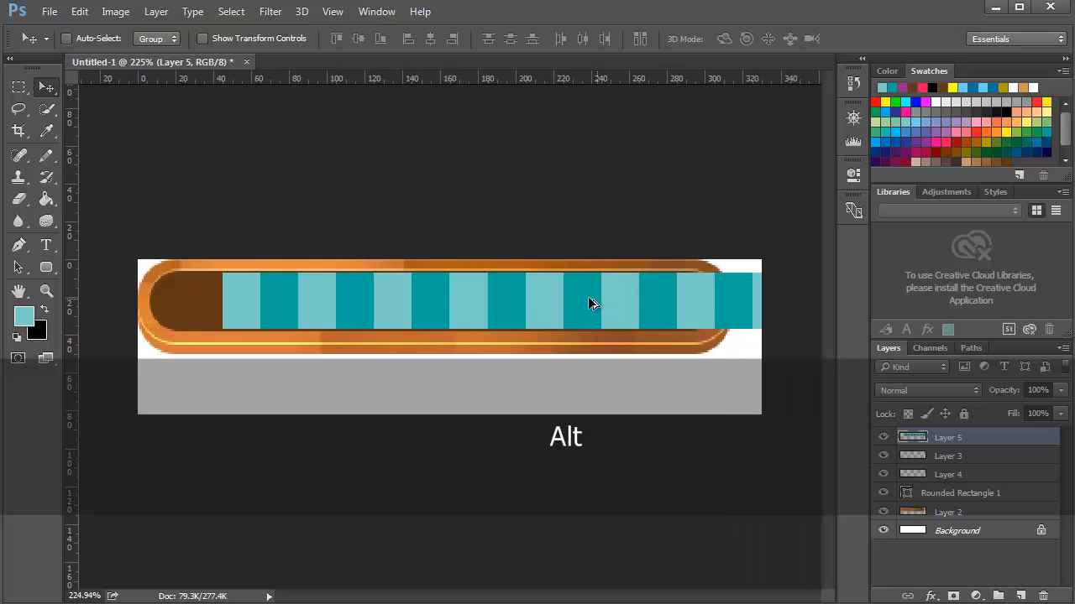
drag(569, 305, 480, 310)
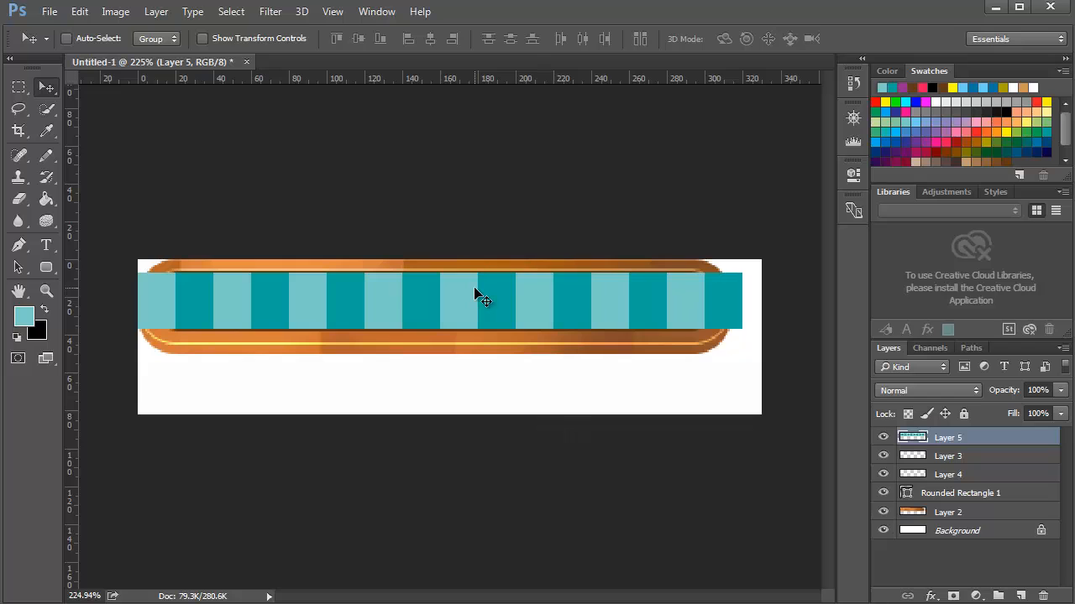
Step: Skew the striped strip on Layer 5 horizontally by about 29°, shifting its upper edge left so the stripes slant
key(ctrl+t)
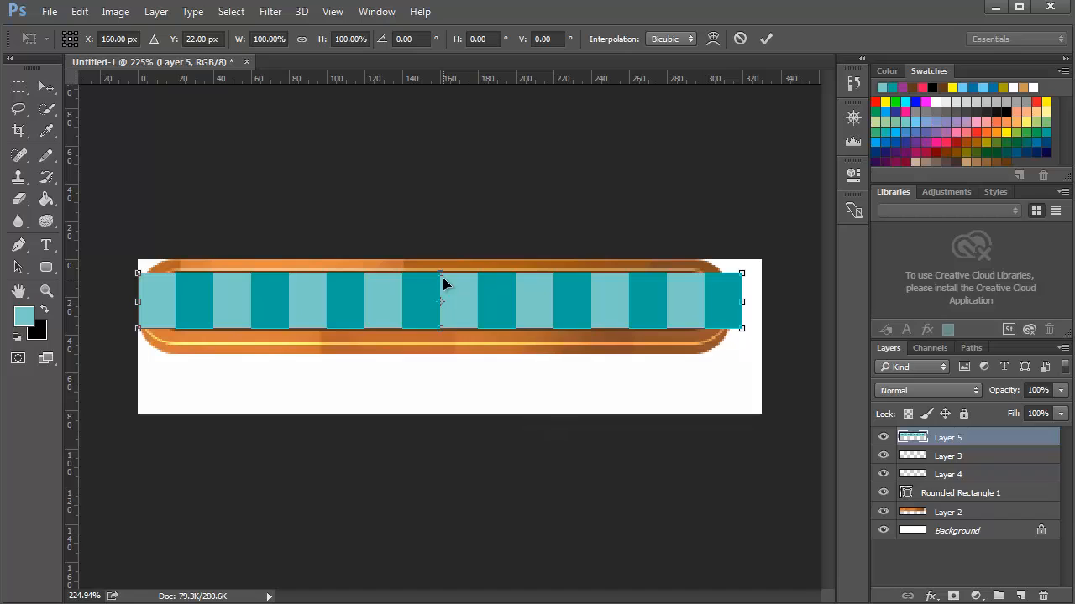
right_click(480, 297)
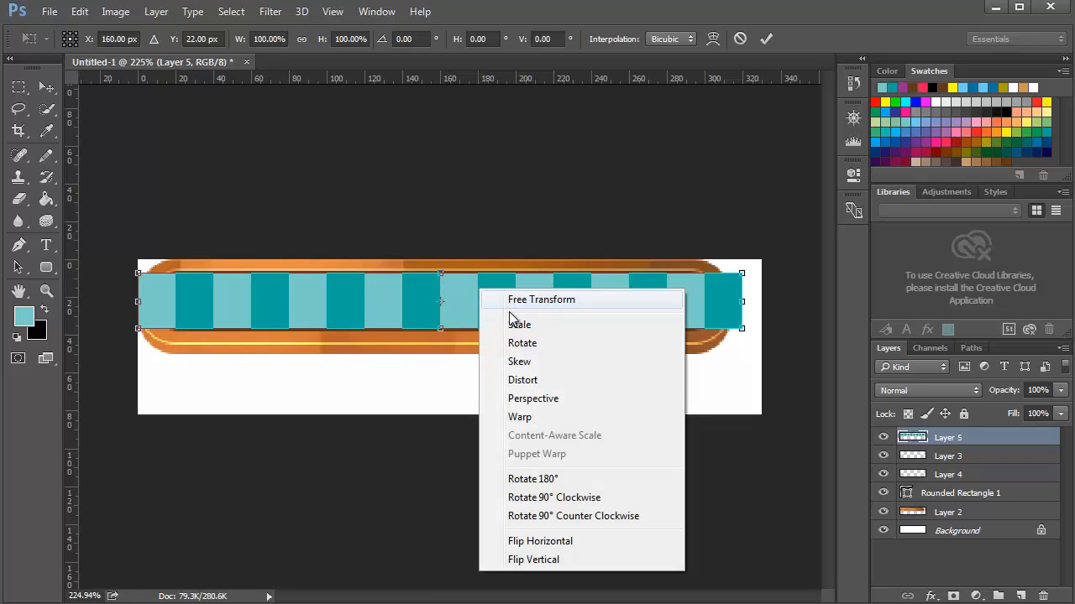
click(531, 361)
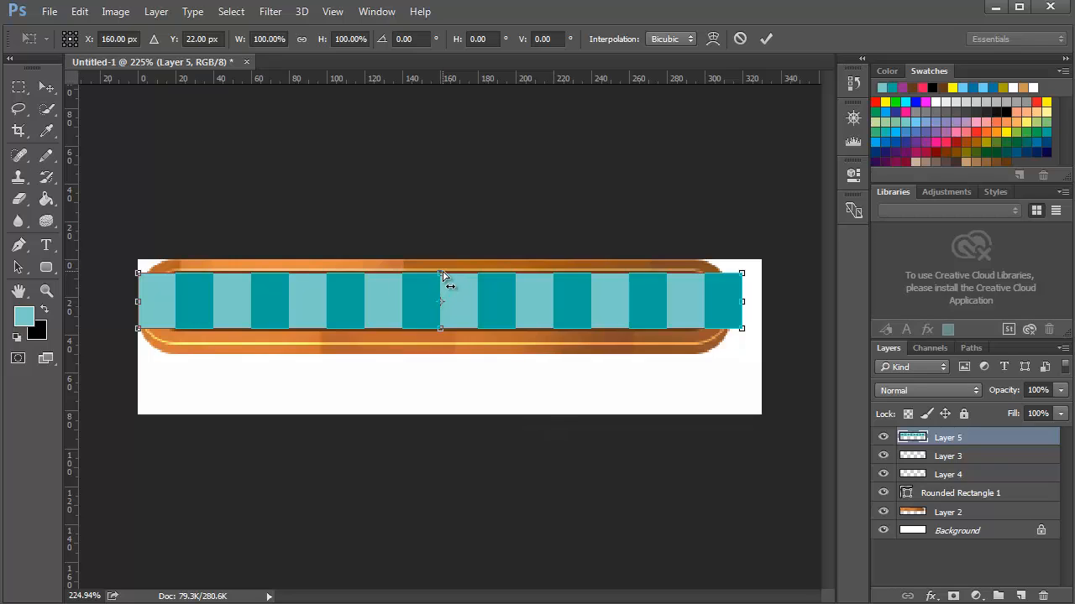
drag(443, 273, 412, 275)
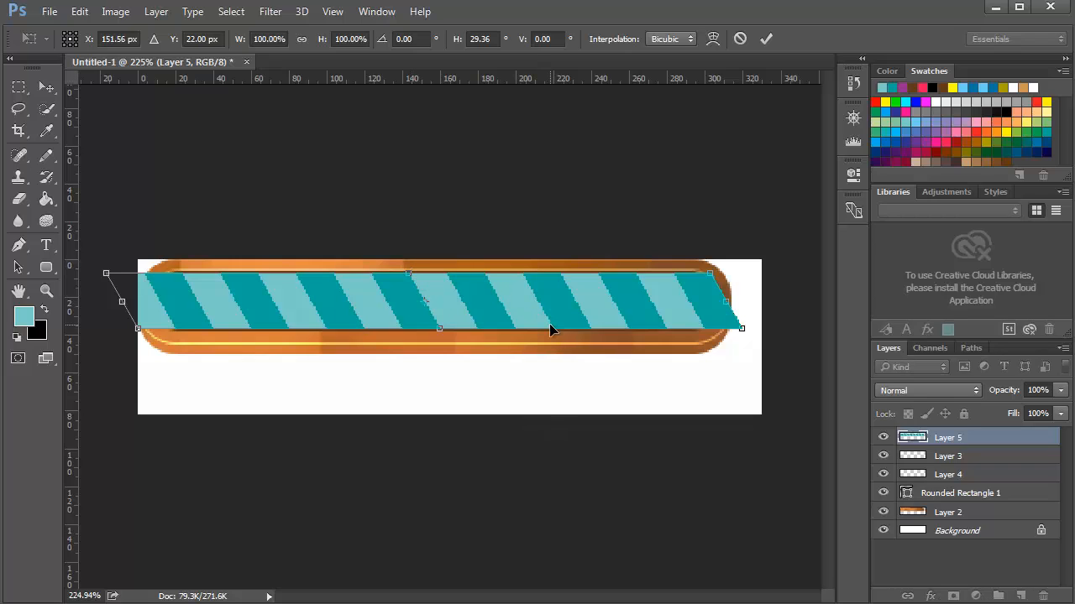
key(Return)
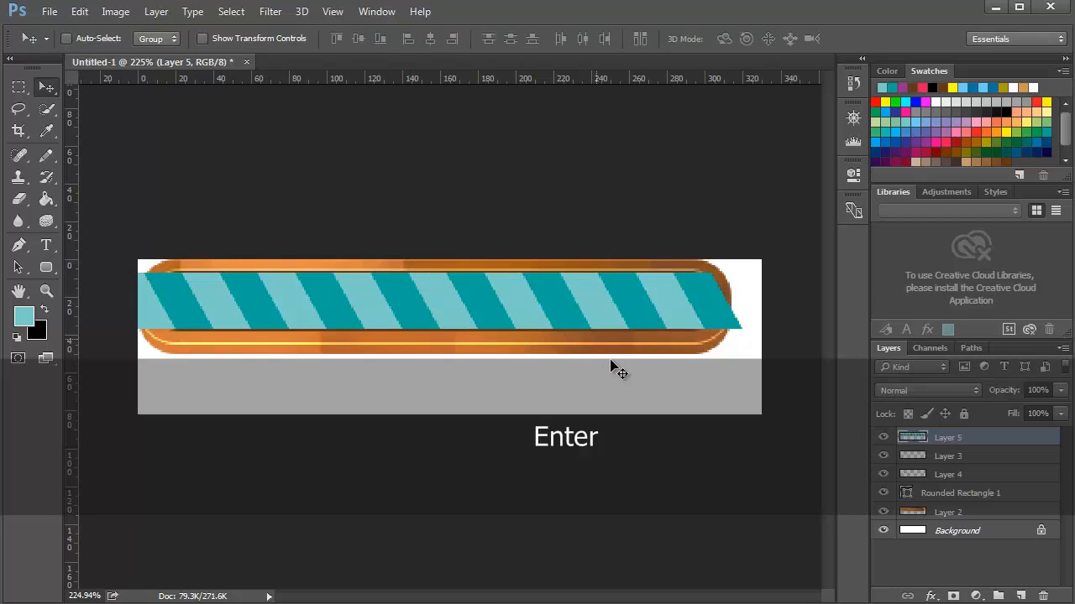
Step: Add a Gradient Overlay to Layer 5: black-to-white linear gradient, Overlay blend mode, 50% opacity, 90° angle and 100% scale
click(930, 596)
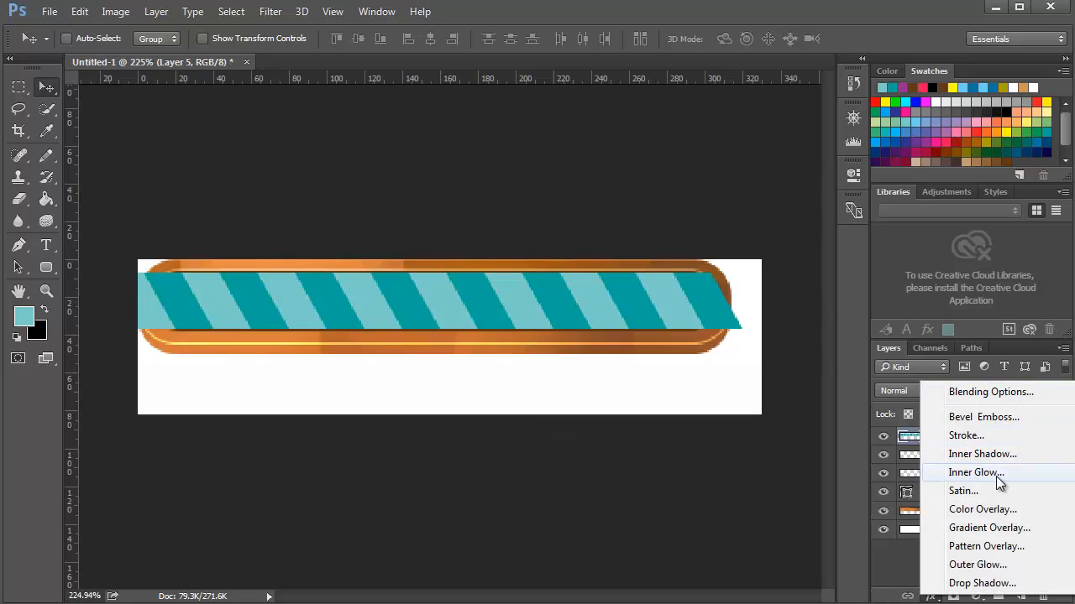
click(984, 529)
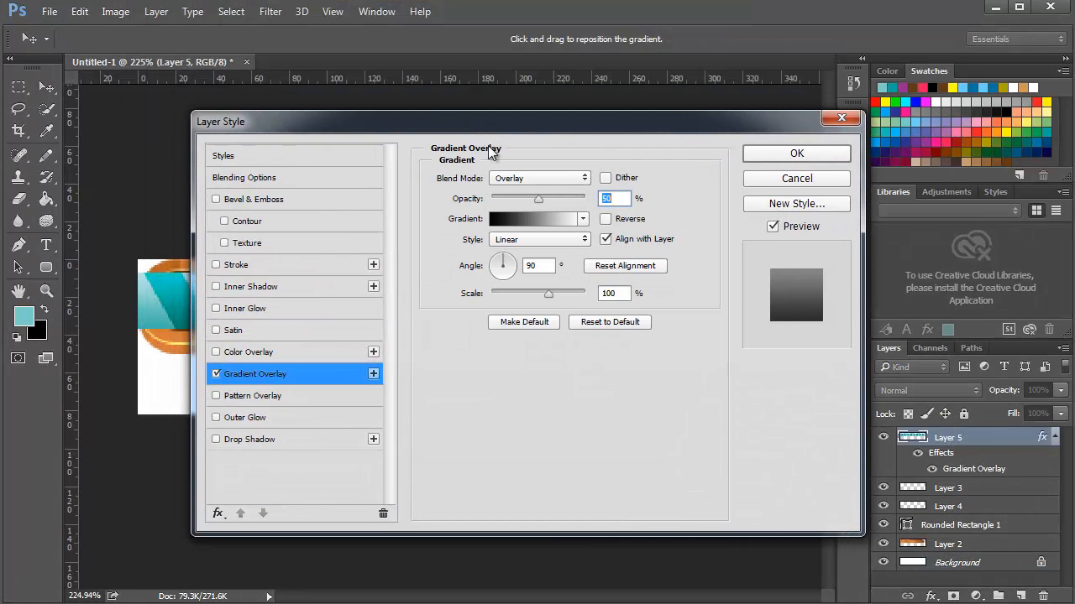
click(580, 220)
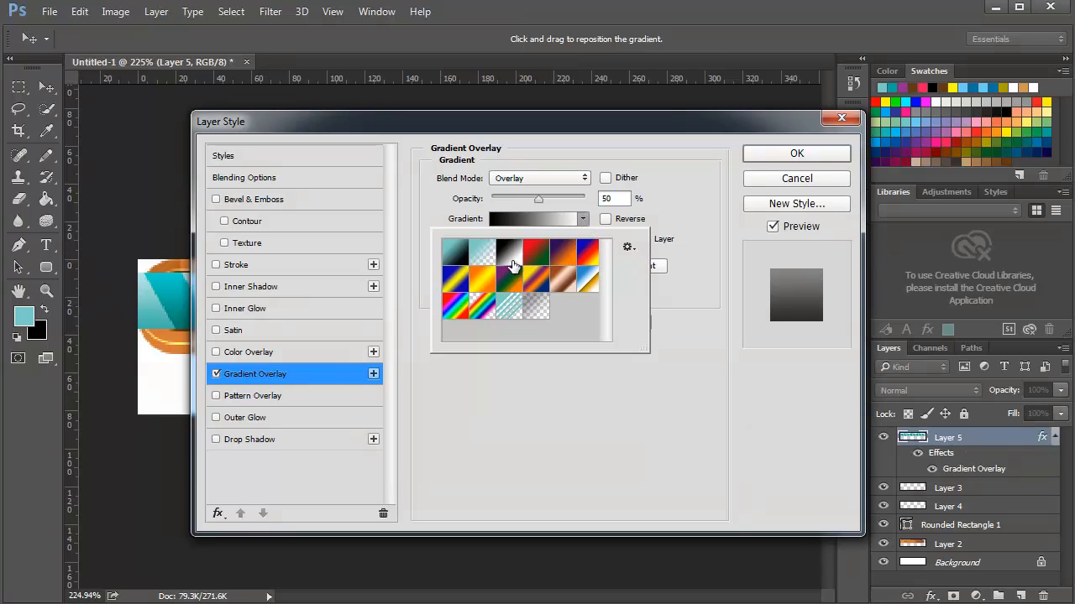
click(624, 357)
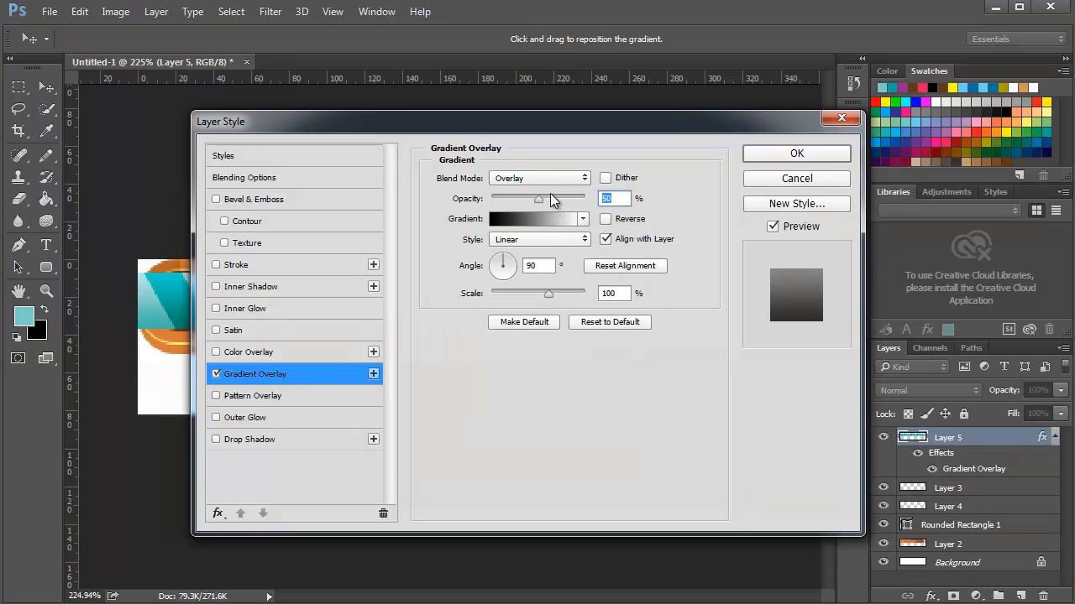
click(554, 179)
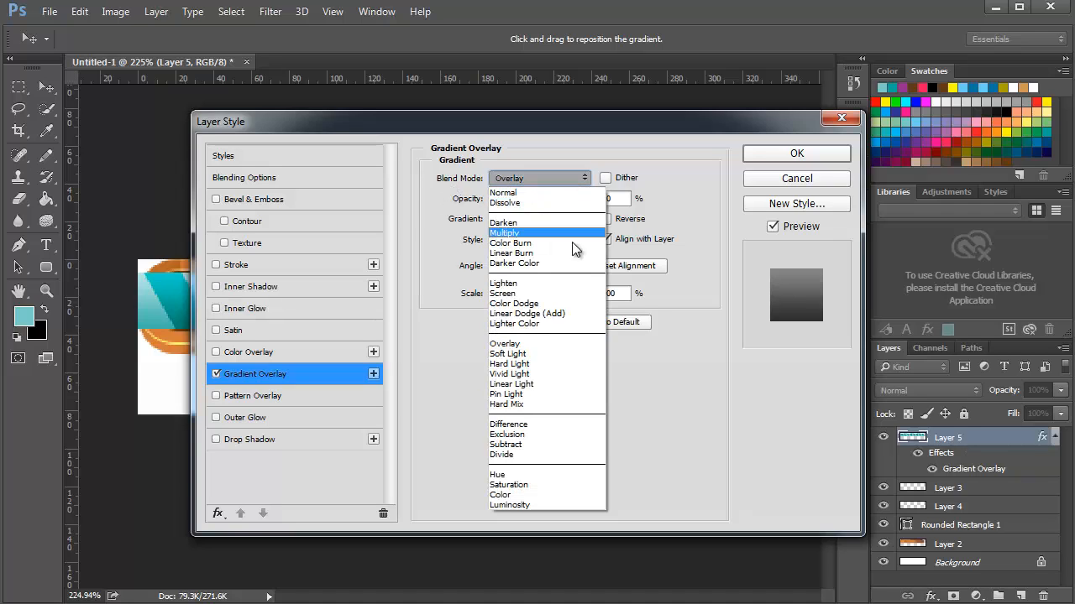
click(566, 149)
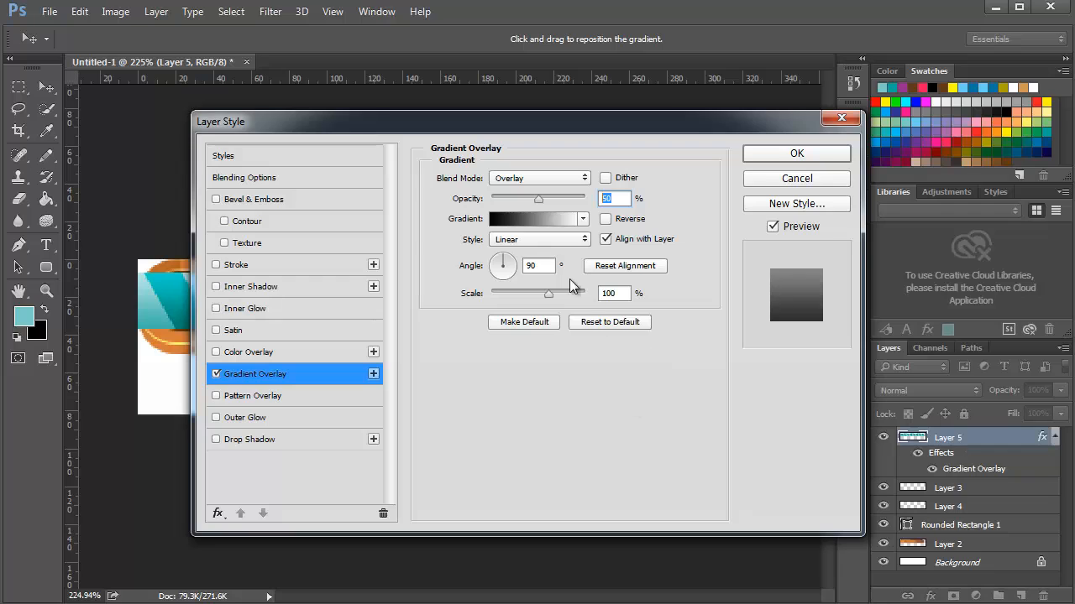
click(531, 266)
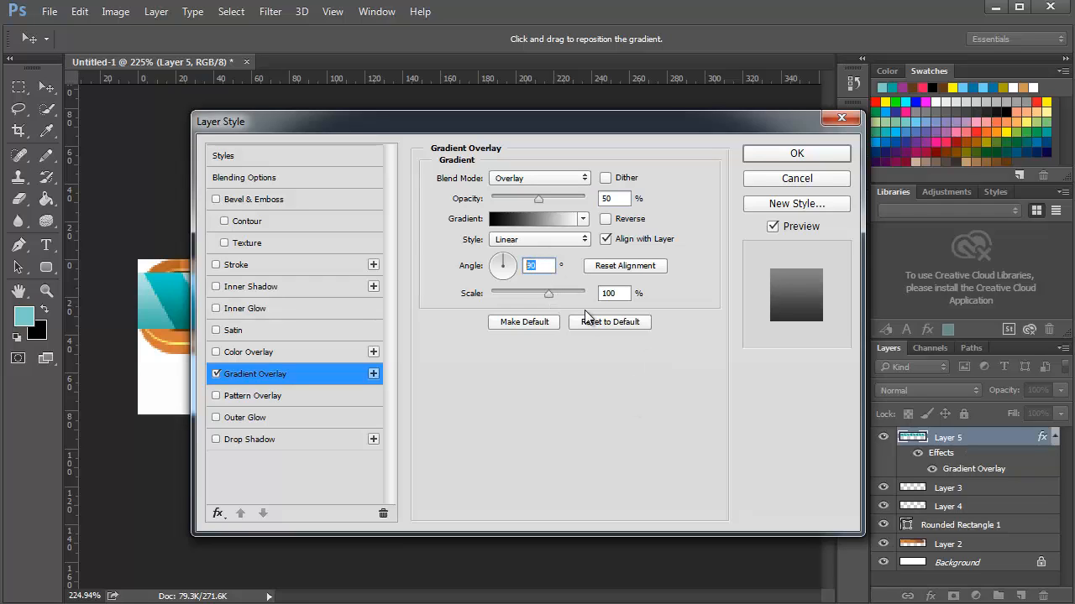
click(806, 157)
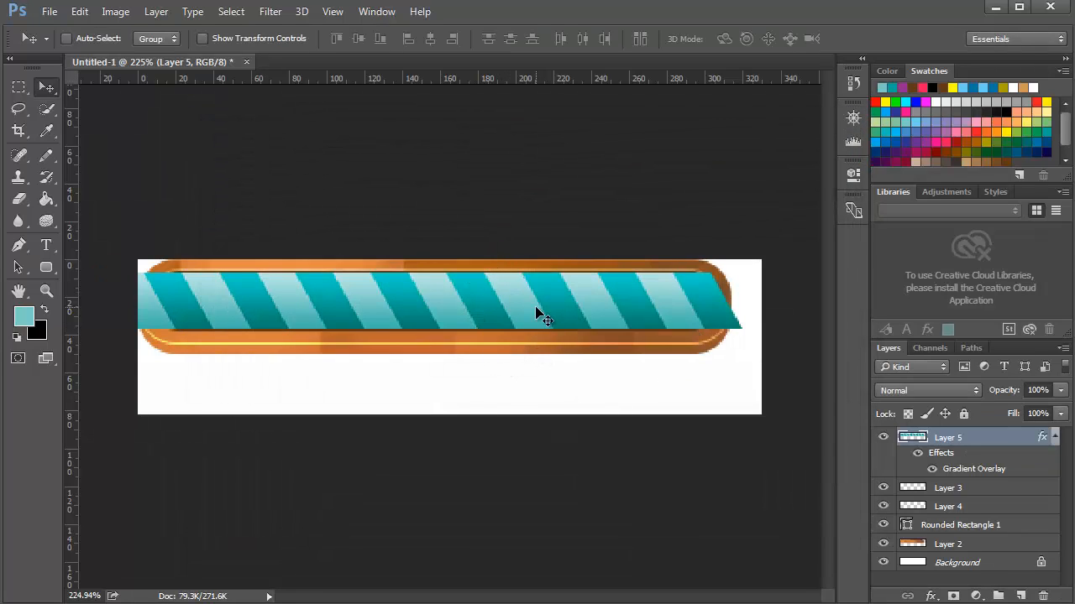
Step: Hide Layer 5 and collapse its effects list in the layer stack
click(883, 438)
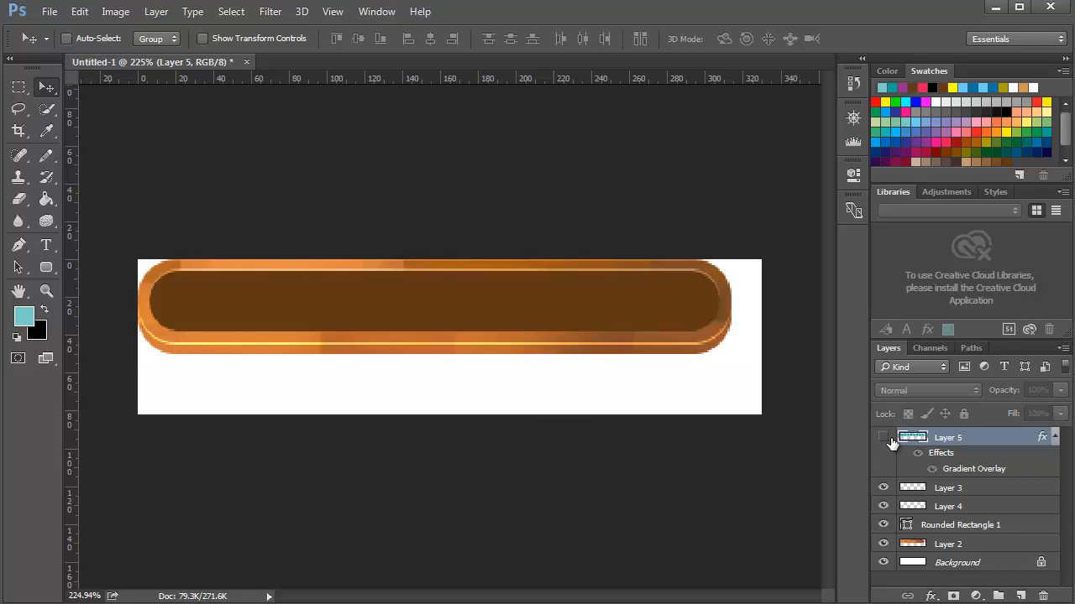
click(1054, 440)
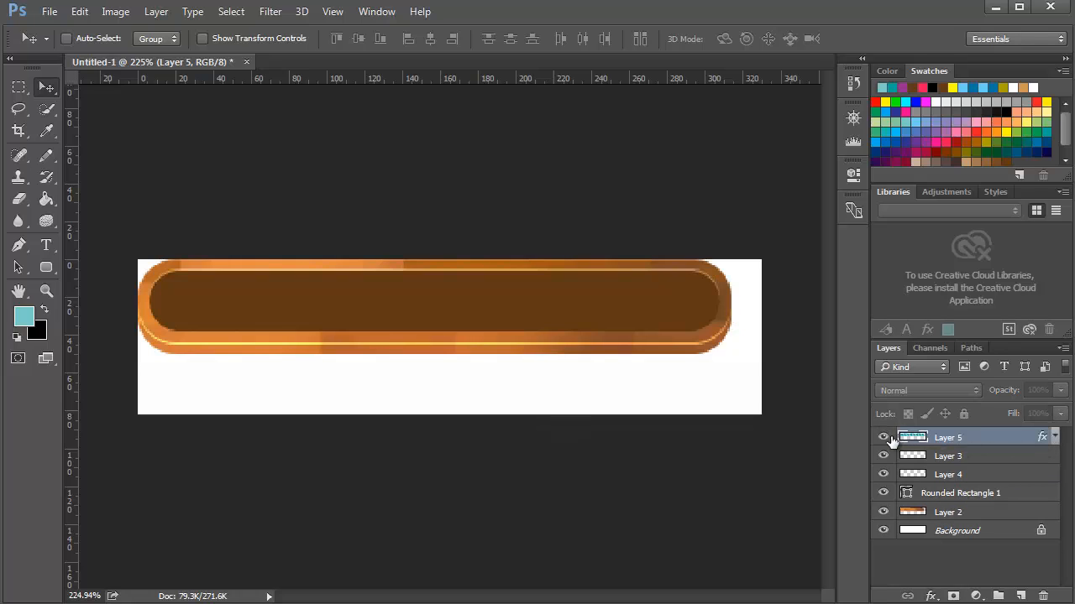
click(886, 438)
click(886, 439)
Step: Duplicate the Rounded Rectangle 1 layer and place the copy directly below Layer 5
alt+scroll(356, 319, up, 1)
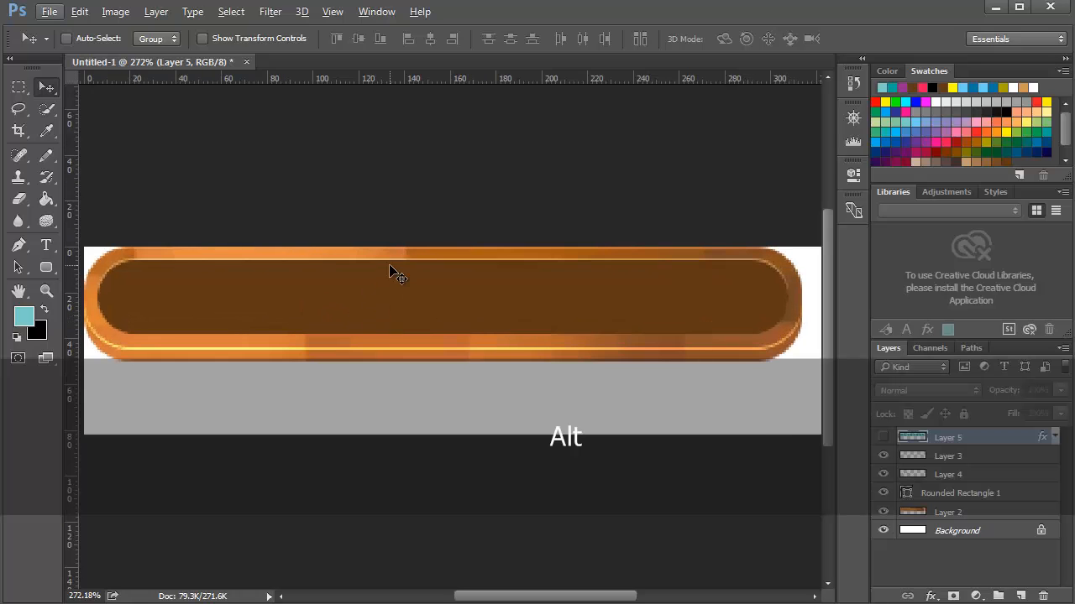
click(962, 494)
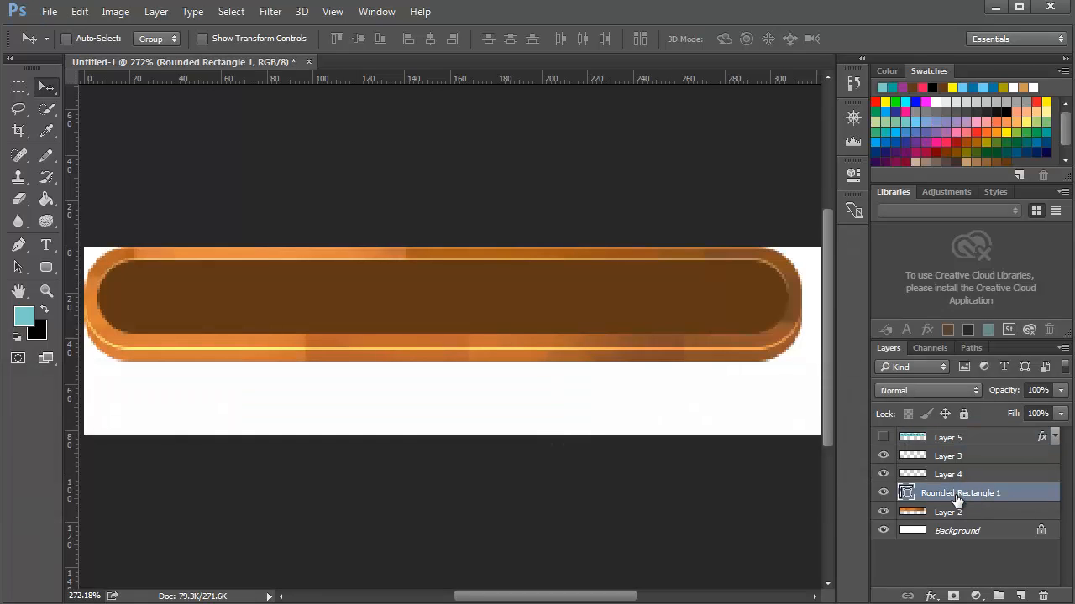
key(ctrl+j)
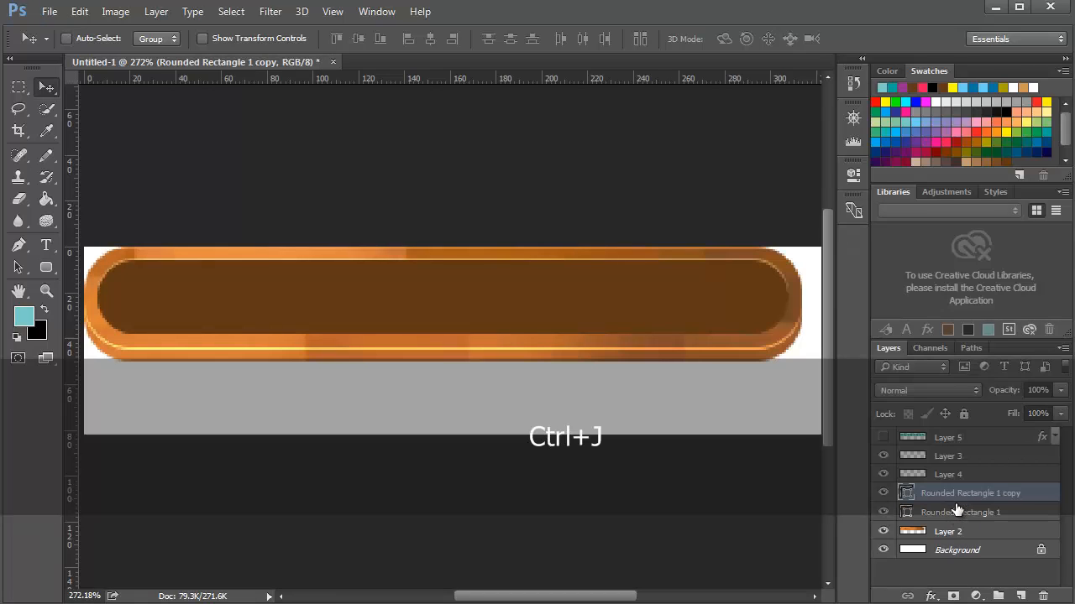
drag(957, 510, 953, 456)
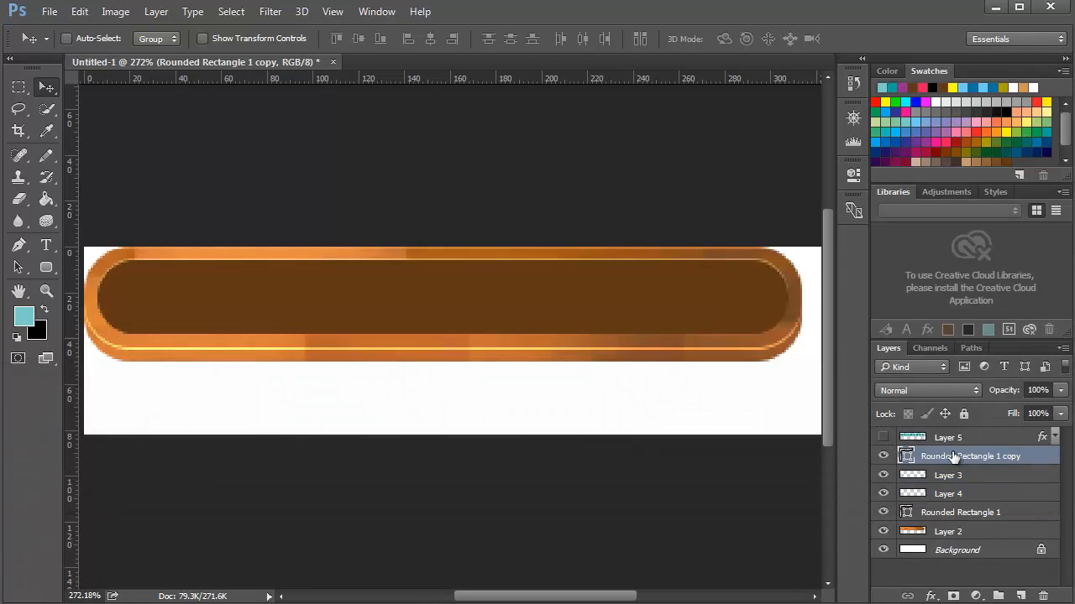
Step: Resize the rounded rectangle copy to 300 px wide and 30 px high
click(853, 173)
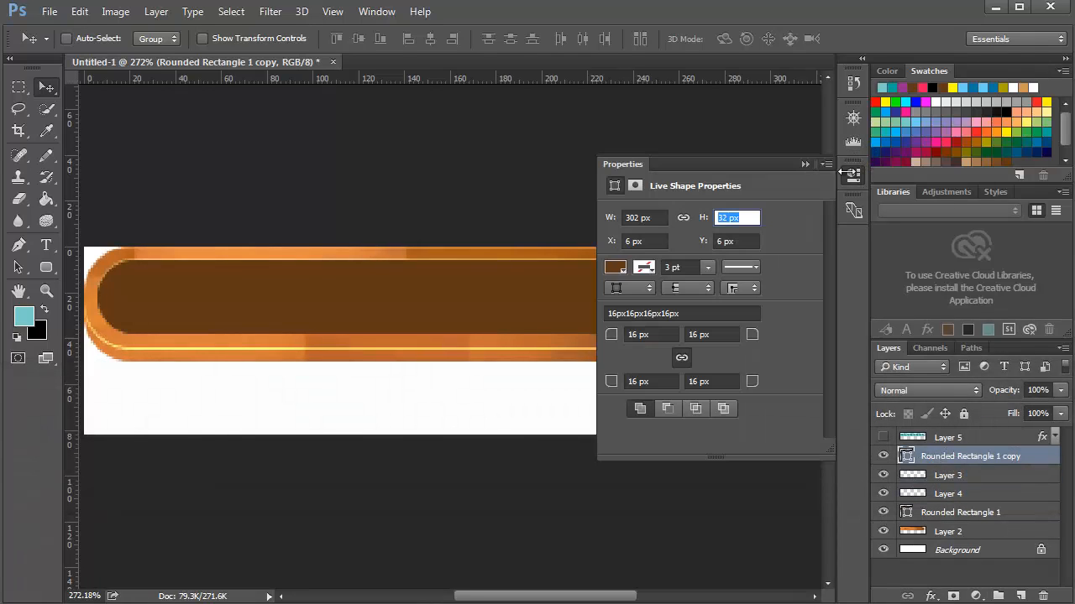
click(640, 219)
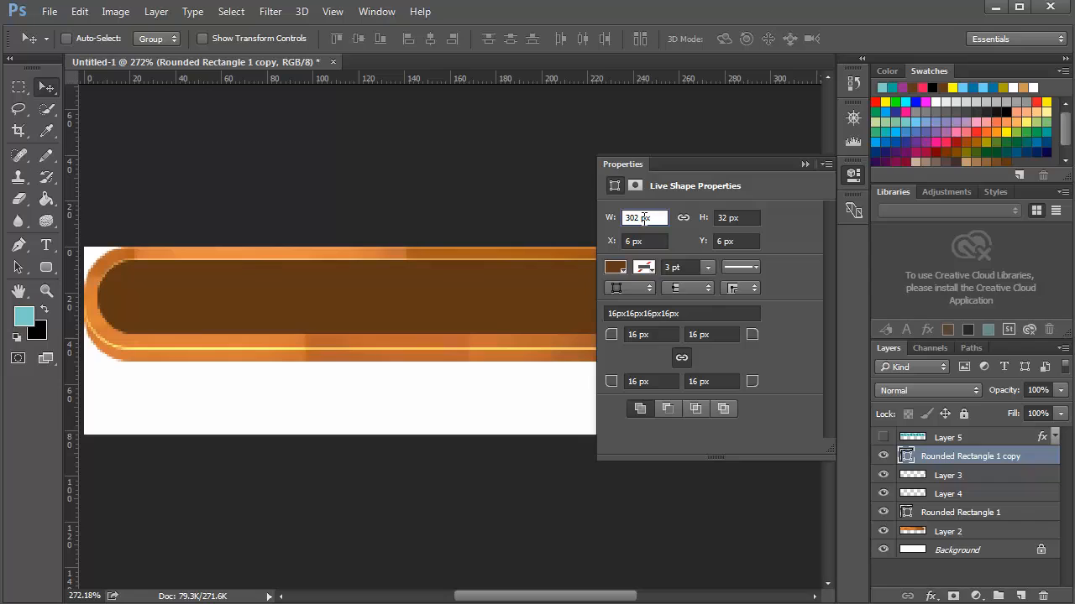
key(Left)
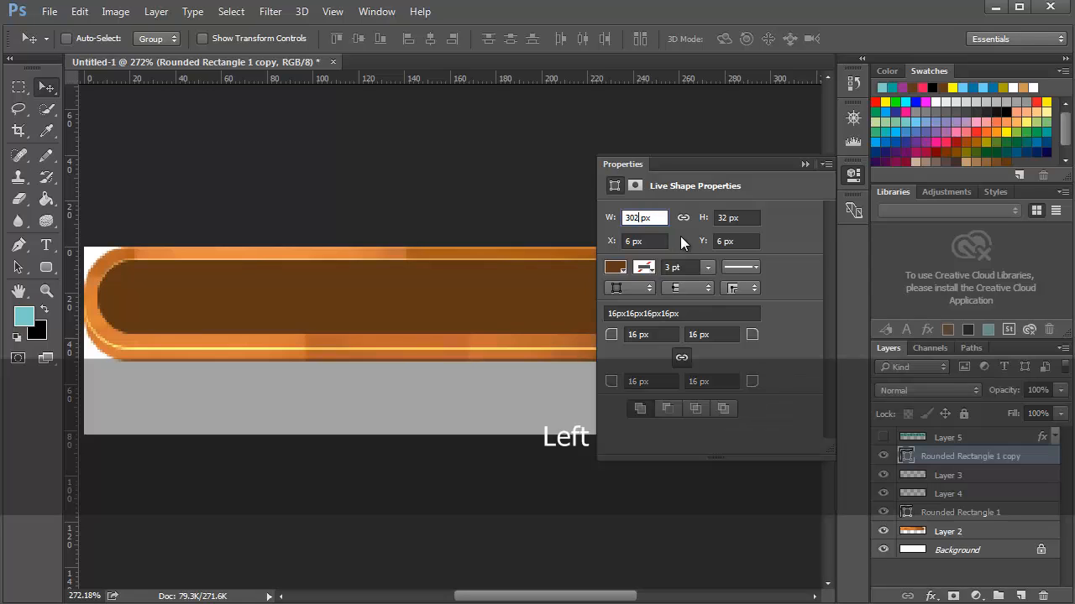
key(BackSpace)
text(0)
click(722, 216)
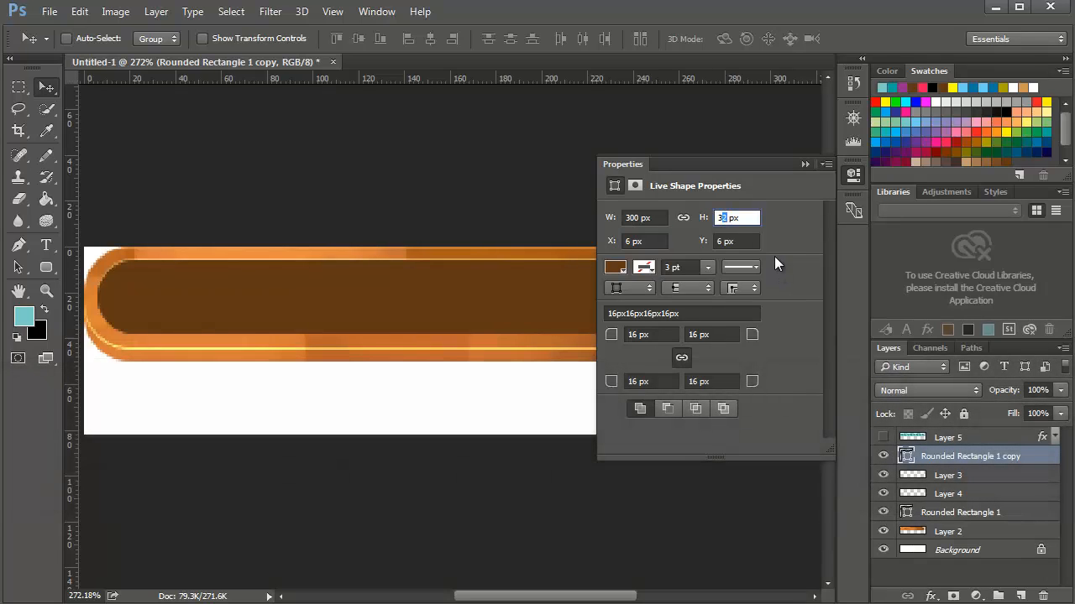
text(0)
key(Return)
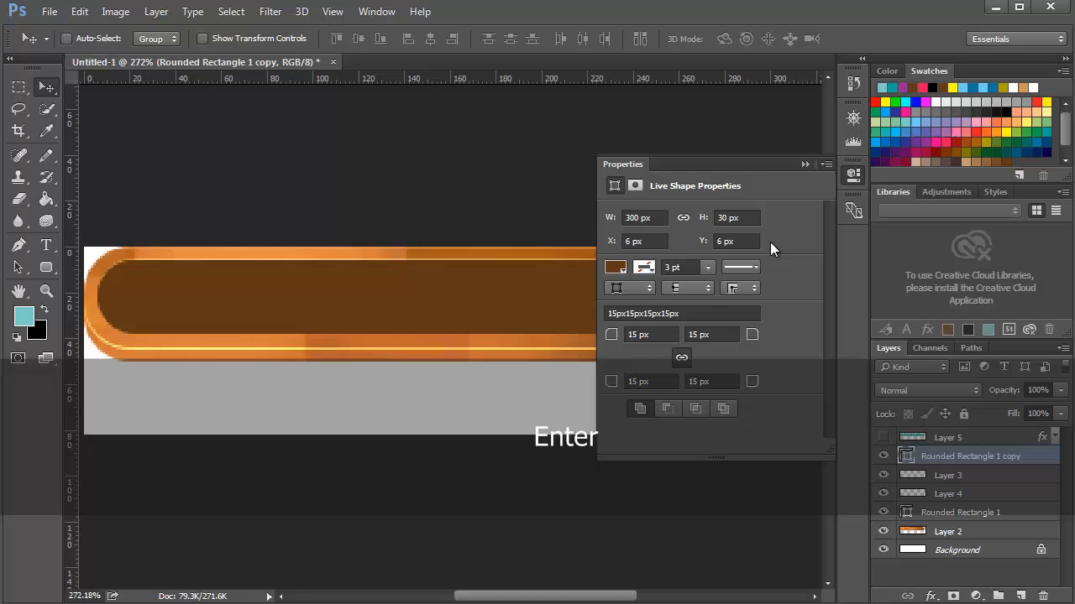
click(853, 174)
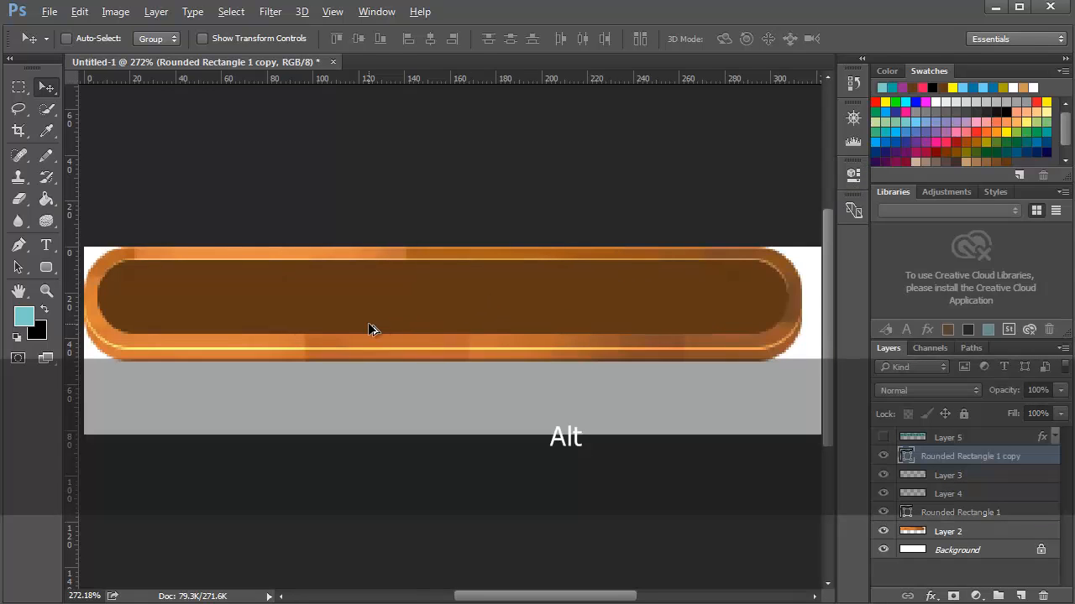
Step: Fill the rounded rectangle copy with the recently used pink-red and nudge it 1 px down and 1 px right
scroll(372, 328, up, 1)
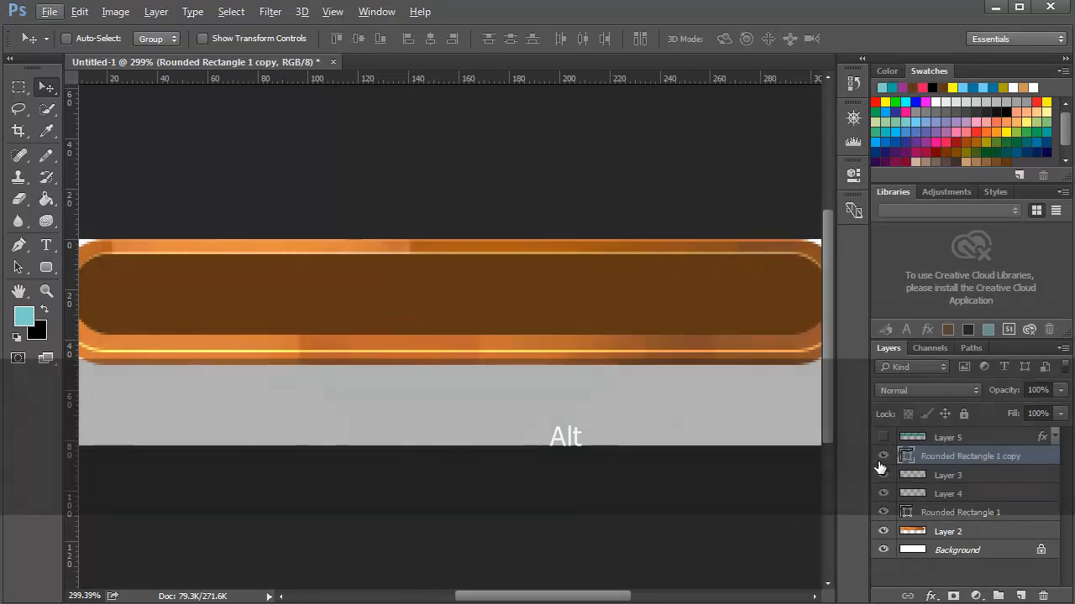
click(853, 173)
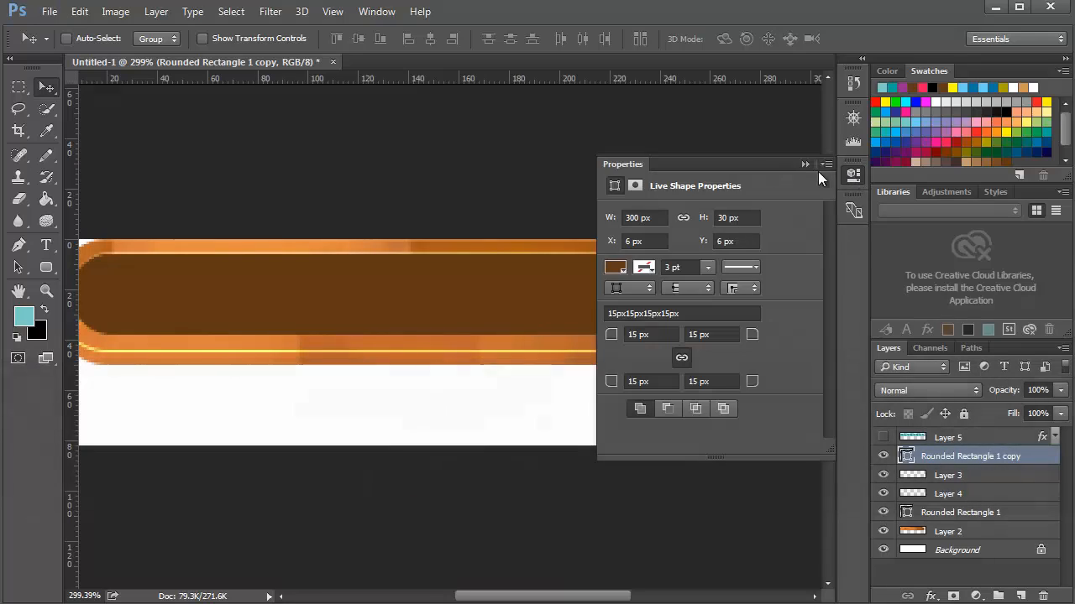
click(618, 265)
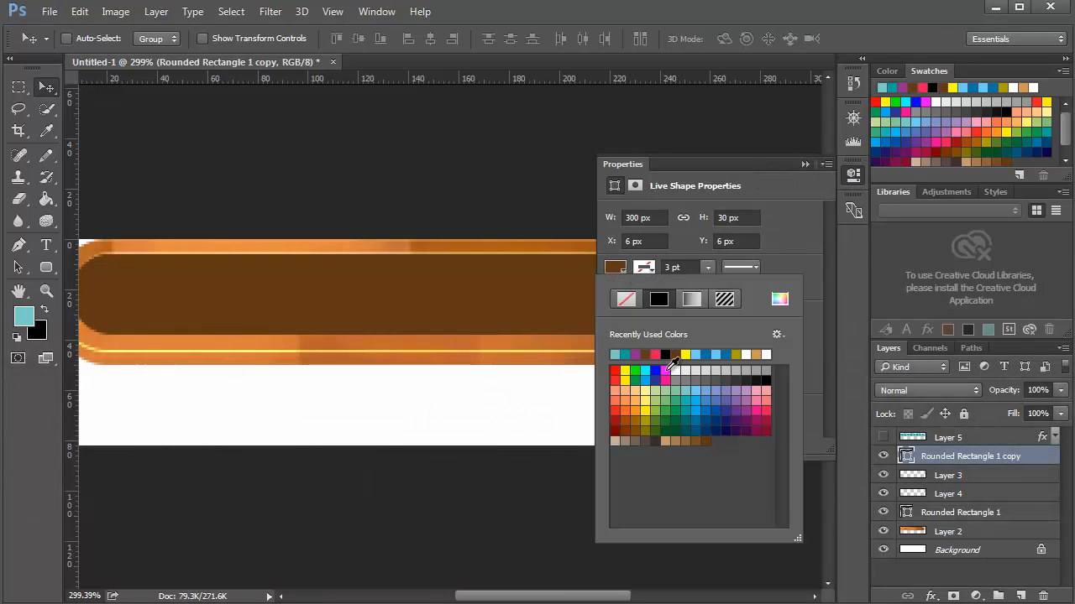
click(659, 354)
click(677, 209)
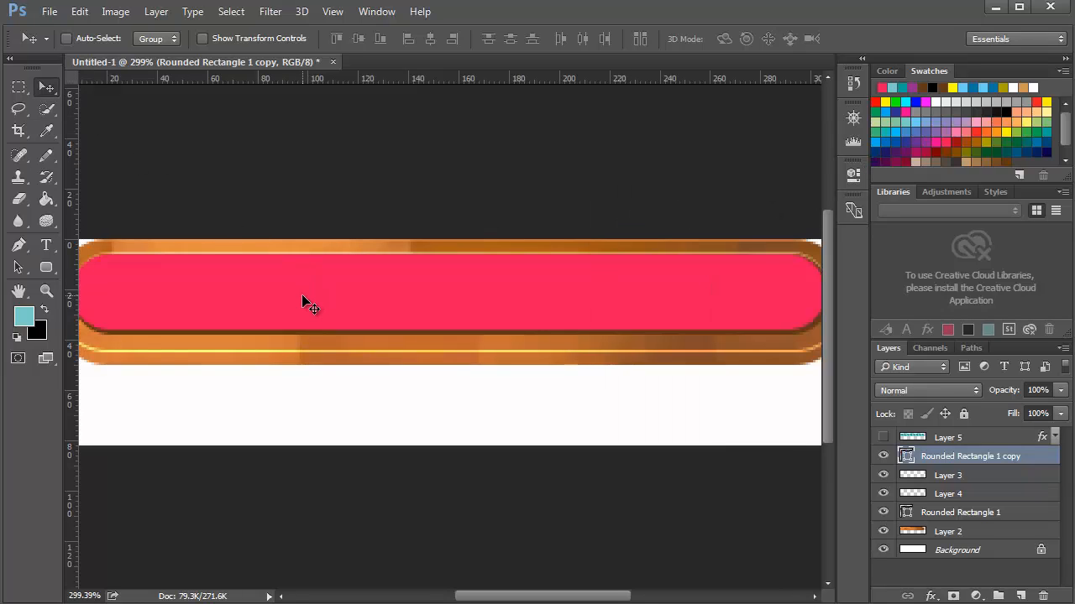
key(Down)
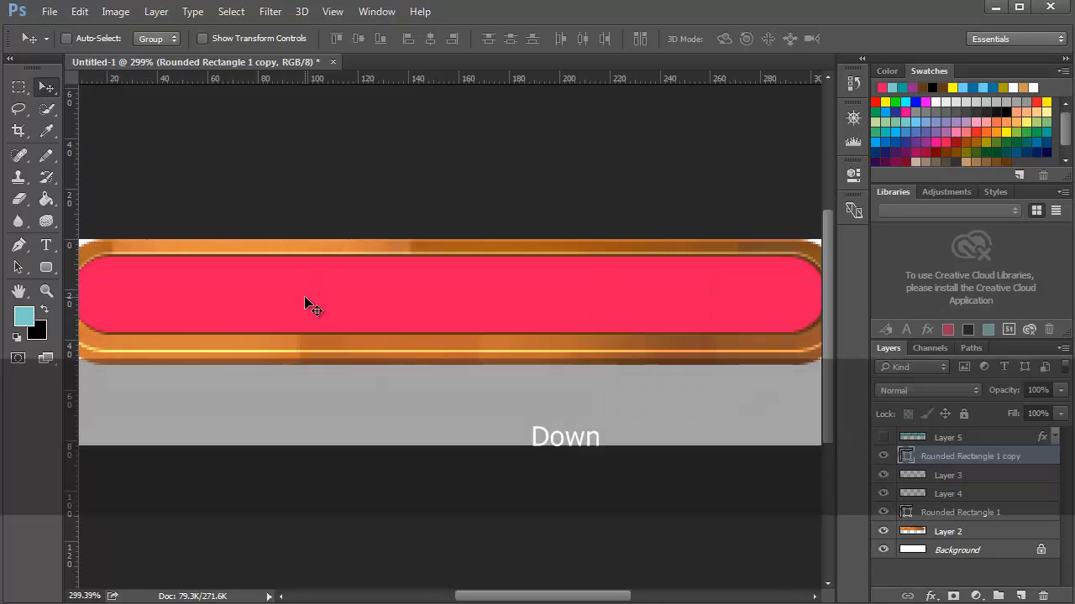
key(Right)
Step: Show Layer 5 and copy the part of its stripes inside the Rounded Rectangle 1 copy outline to a new layer
scroll(378, 288, down, 2)
scroll(384, 285, down, 2)
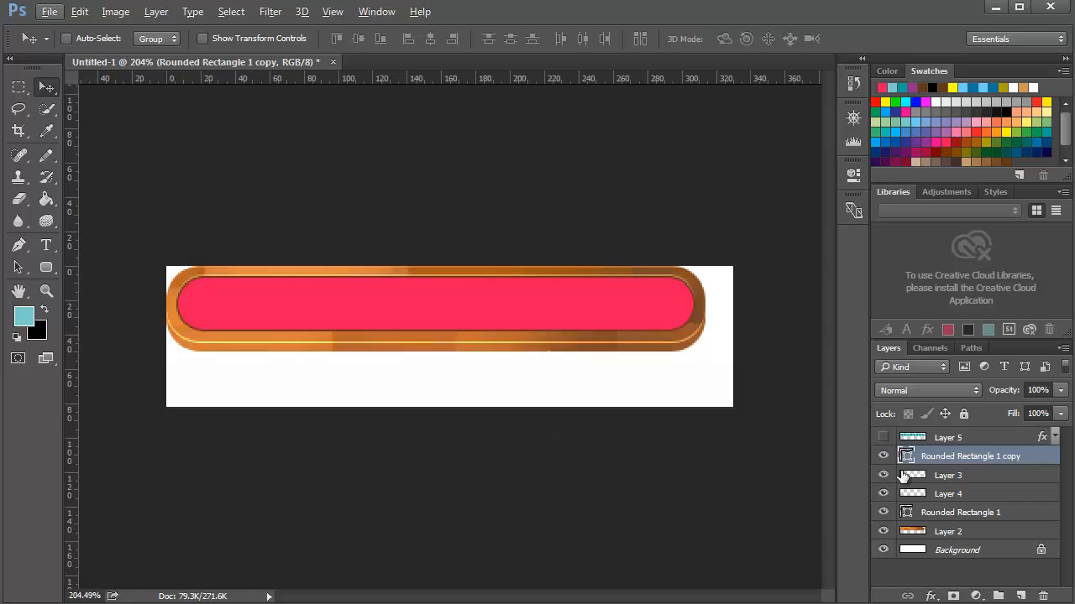
key(ctrl)
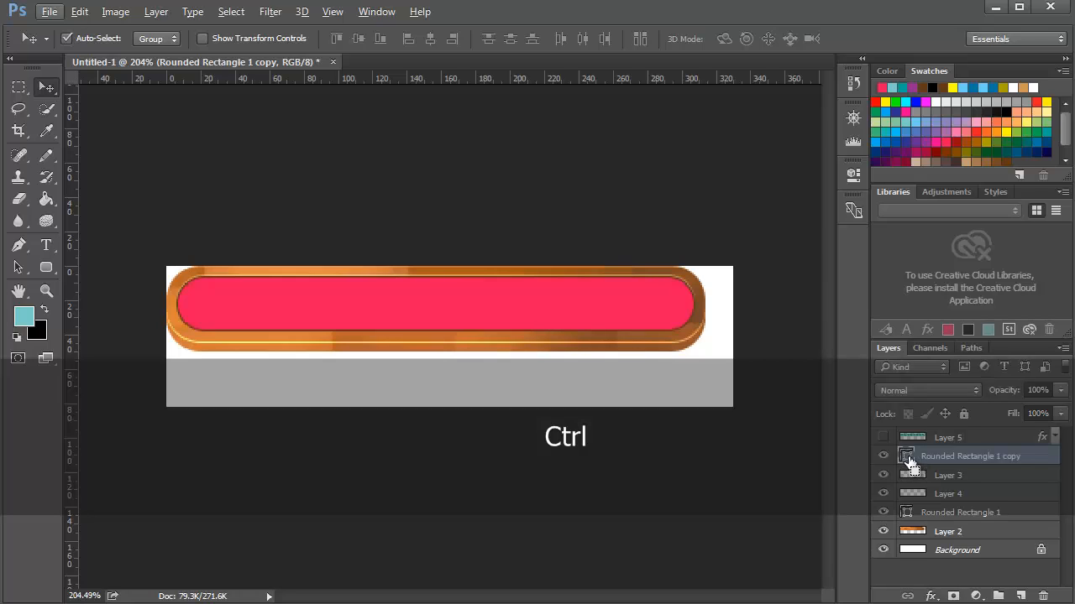
ctrl+click(909, 461)
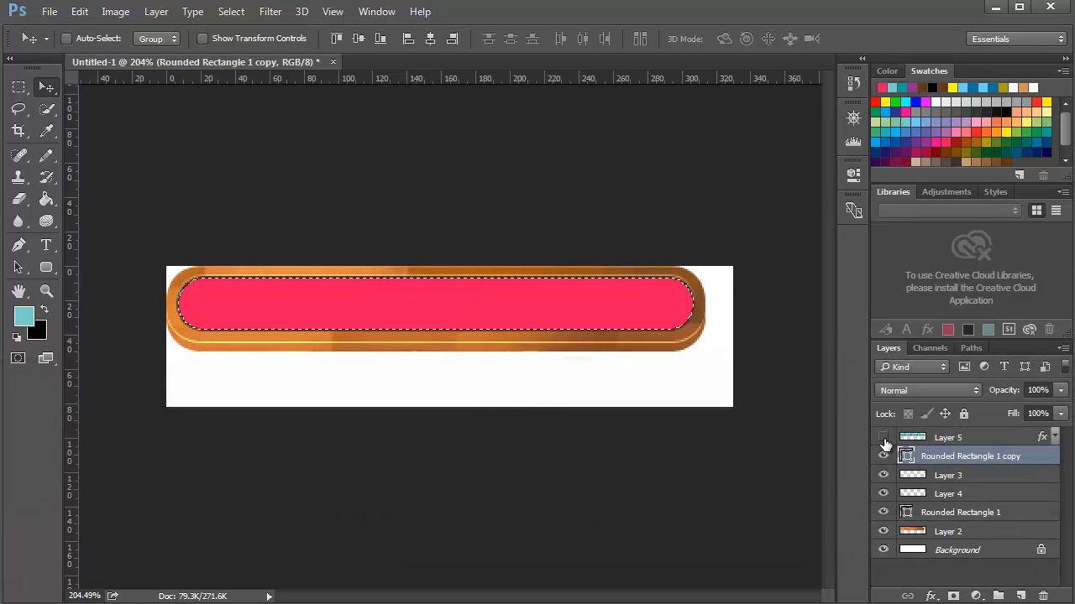
click(883, 437)
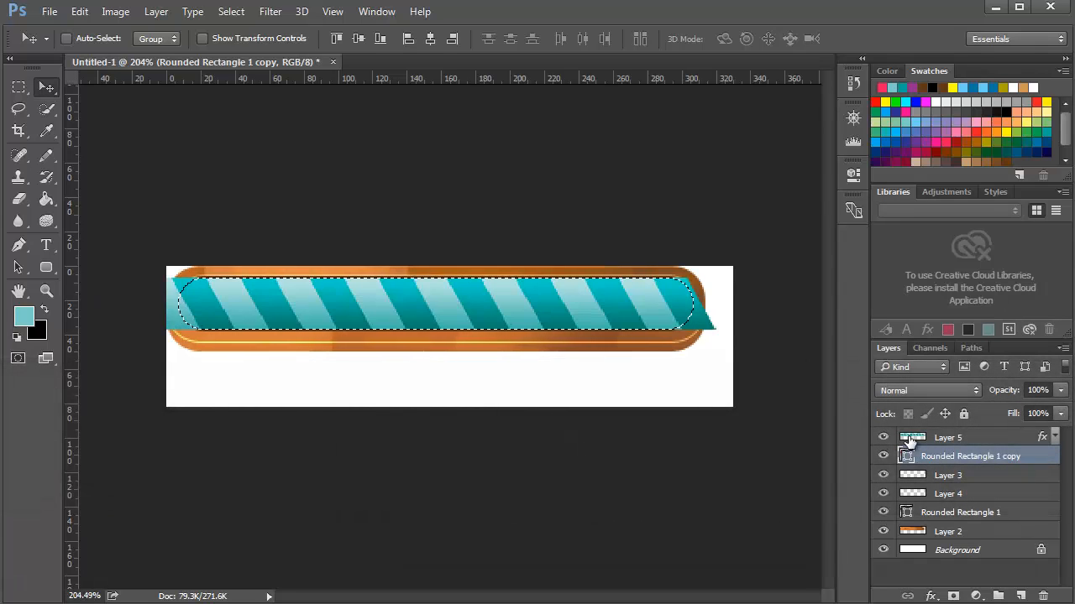
click(947, 438)
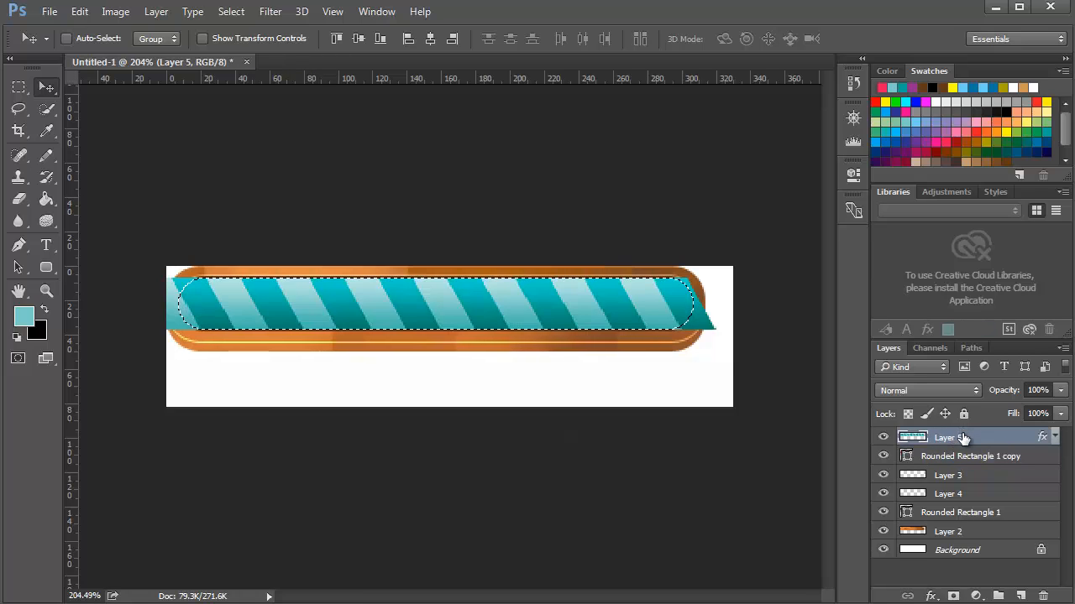
key(ctrl)
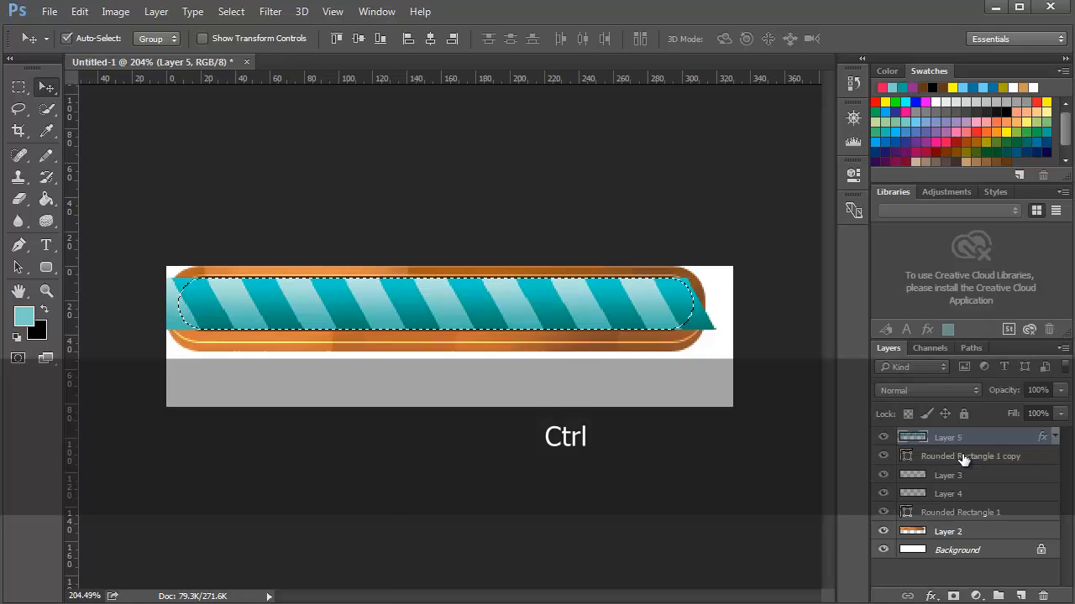
key(ctrl+j)
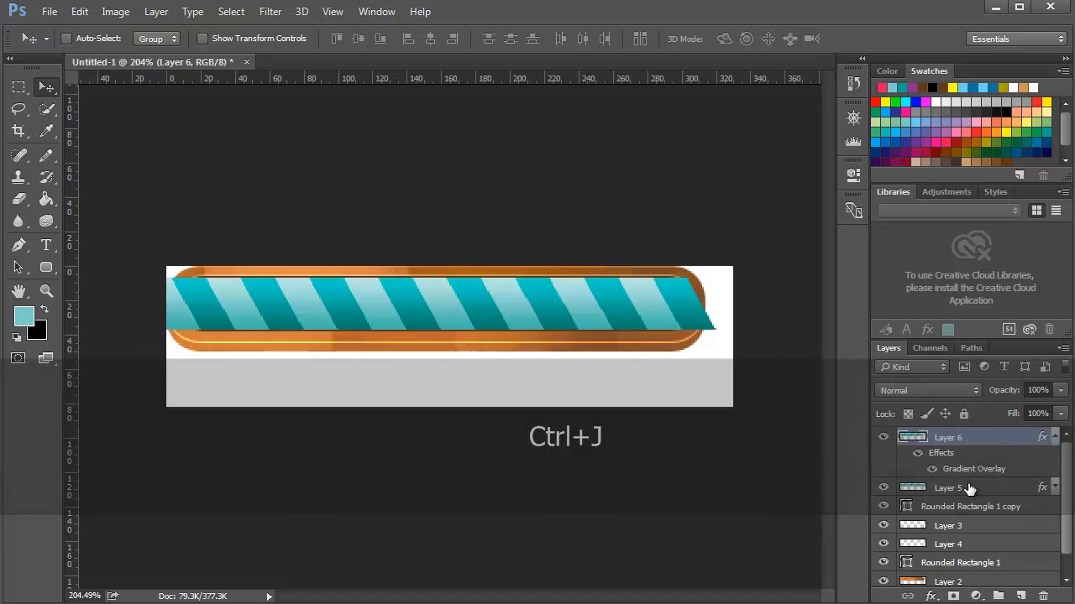
Step: Delete Layer 5 and the Rounded Rectangle 1 copy, and collapse the effects list of Layer 6
click(969, 488)
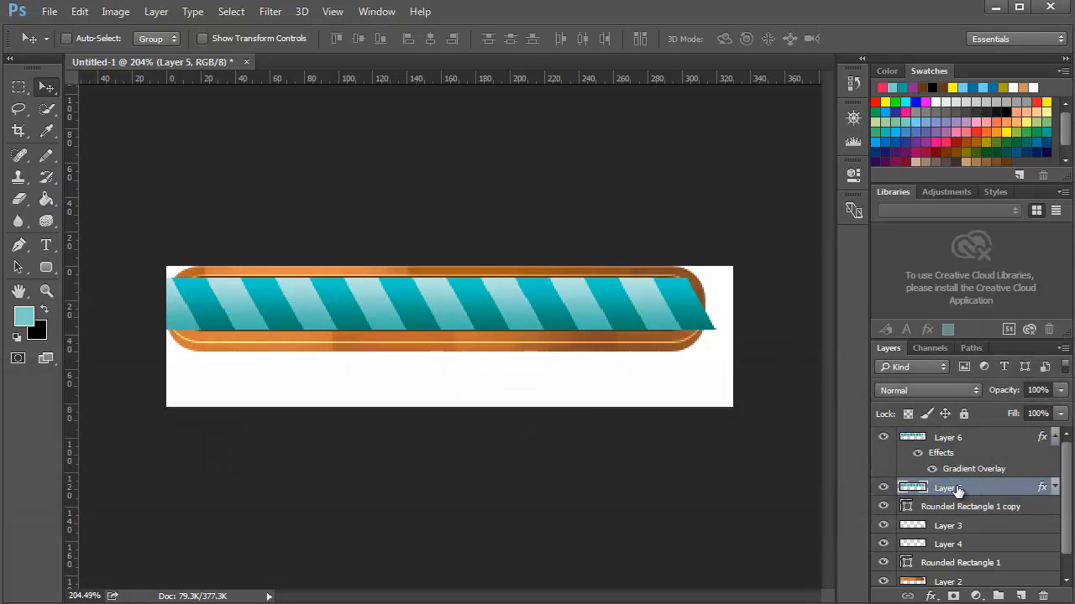
key(Delete)
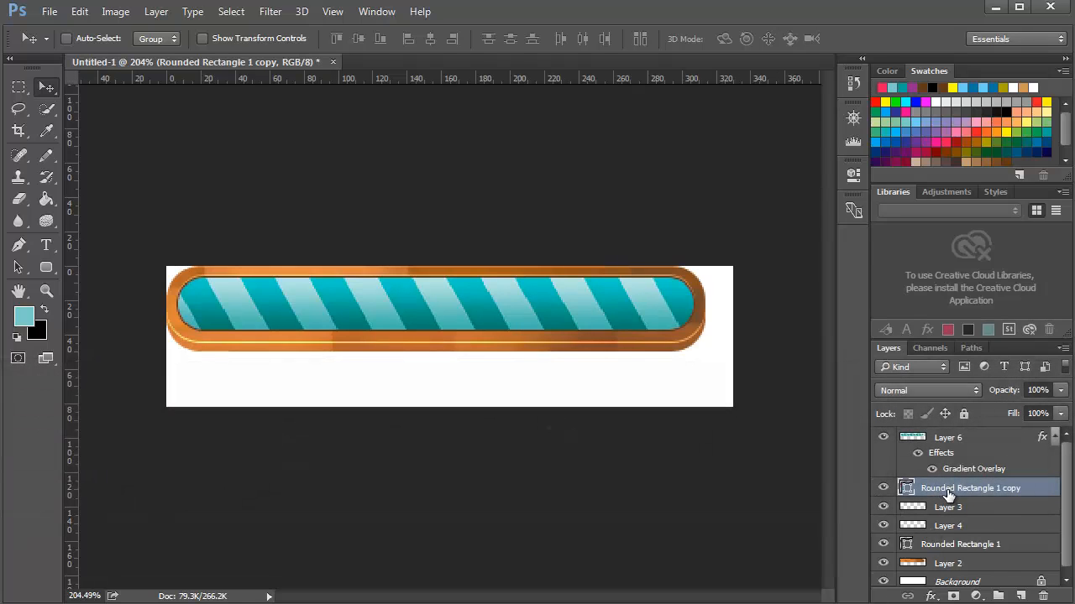
key(Delete)
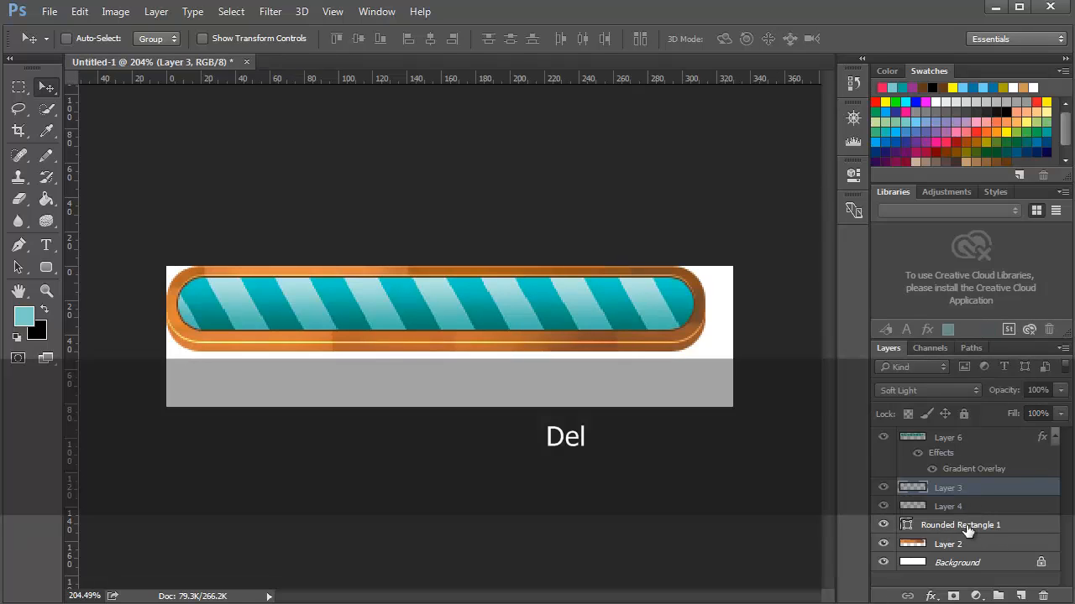
click(1055, 435)
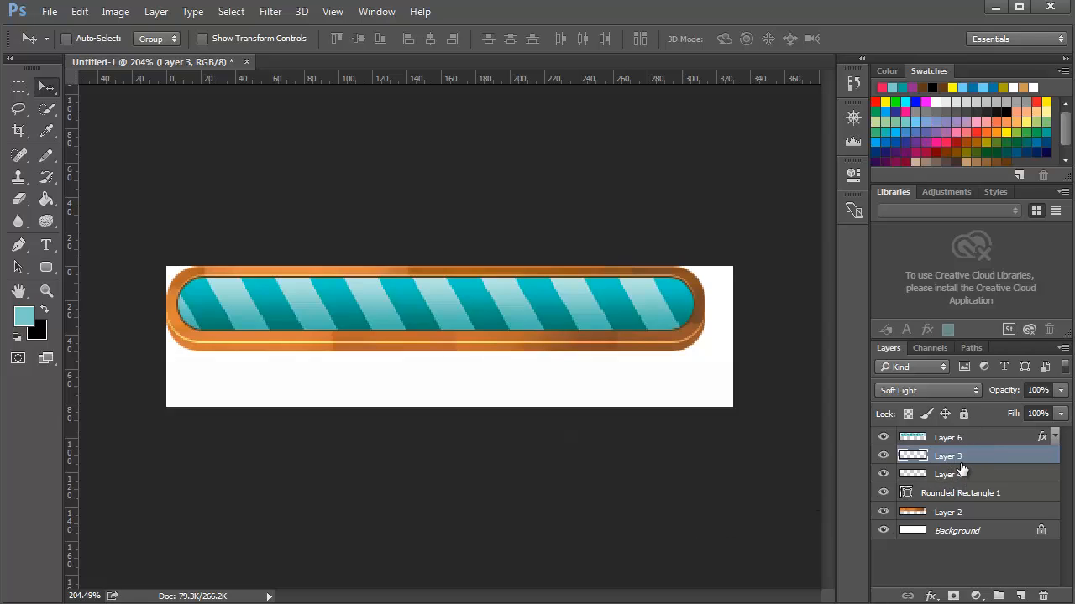
click(914, 439)
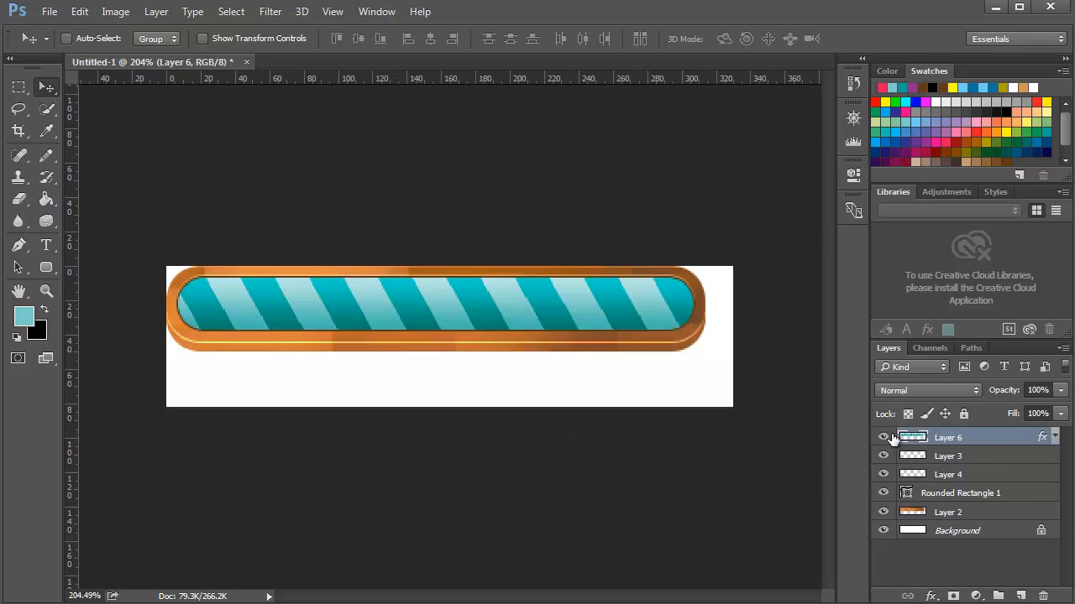
click(883, 437)
click(884, 438)
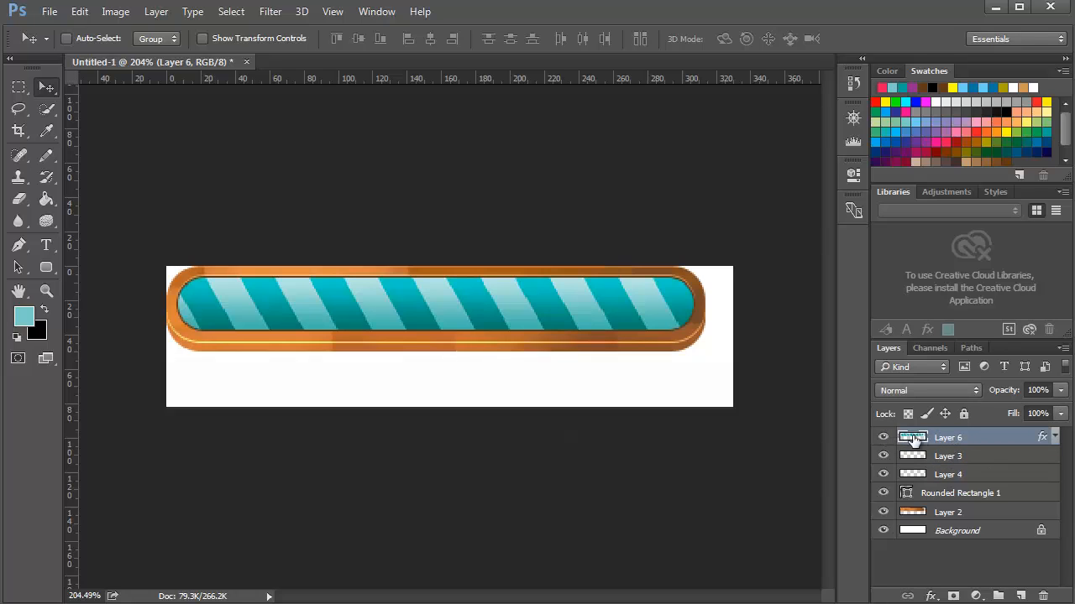
Step: Merge Layer 3, Layer 4, Rounded Rectangle 1 and Layer 2 into a single frame layer
click(961, 461)
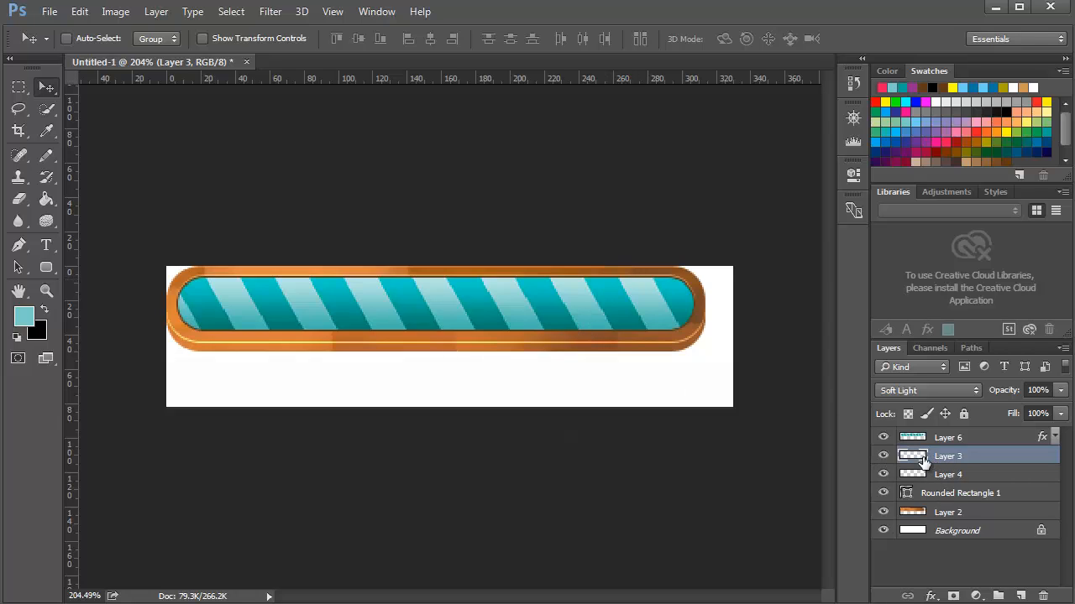
key(shift)
shift+click(959, 516)
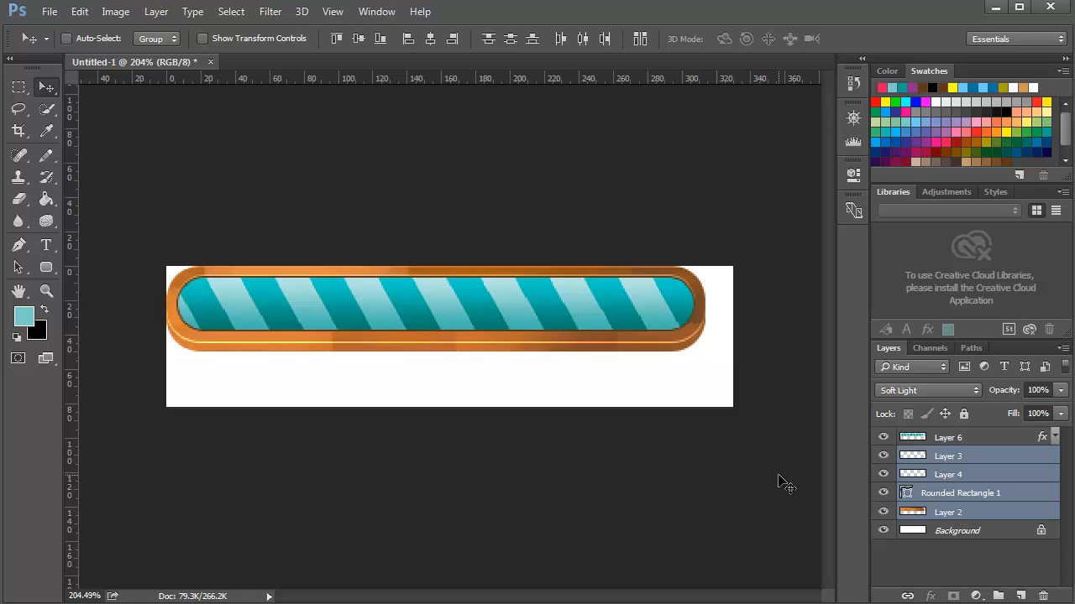
key(ctrl+e)
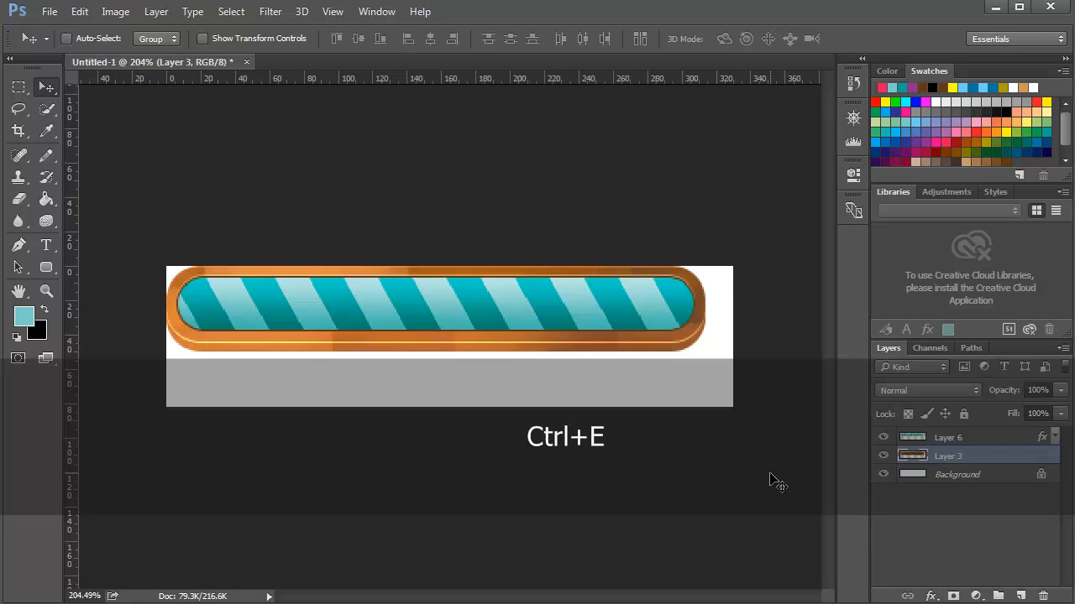
Step: Move the stripes layer and the merged frame layer together down and slightly right, centring the bar on the canvas
drag(508, 323, 521, 329)
key(ctrl+z)
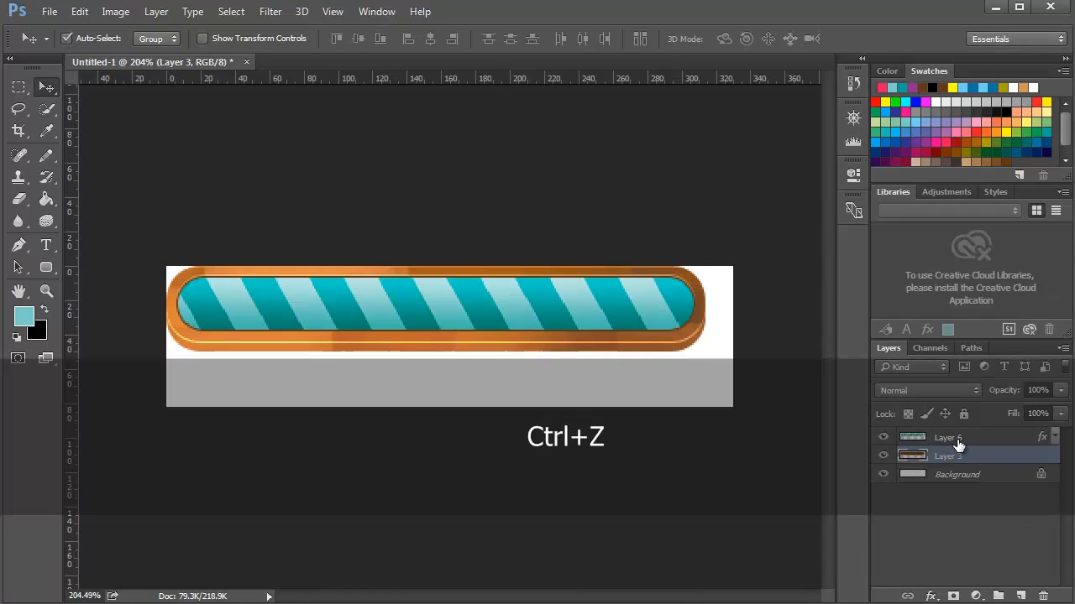
shift+click(936, 438)
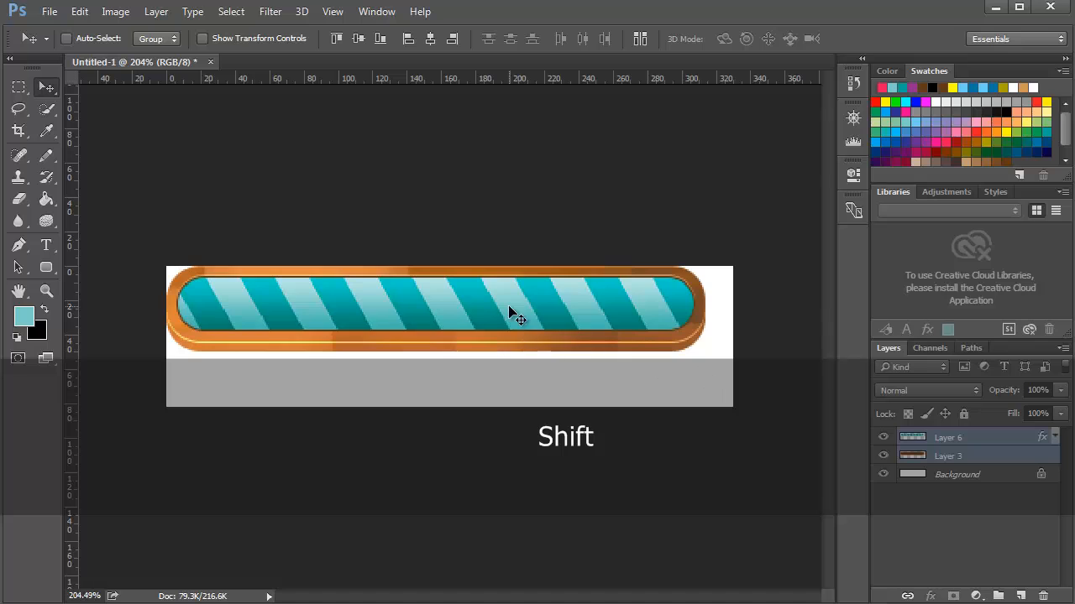
drag(512, 311, 521, 336)
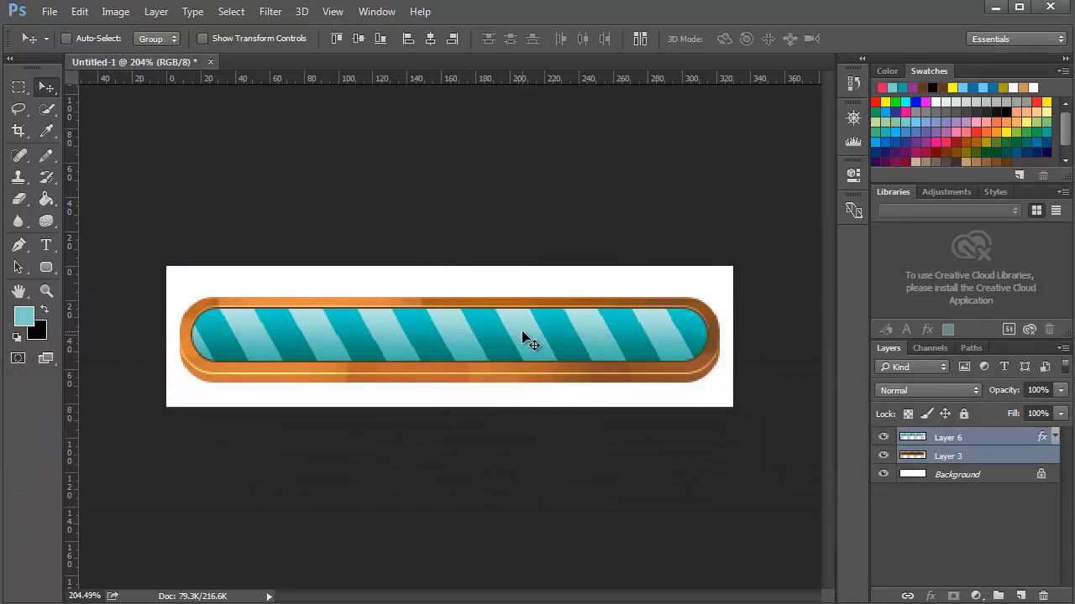
Step: Rename the merged frame layer to bg and the stripes layer to bar
click(962, 457)
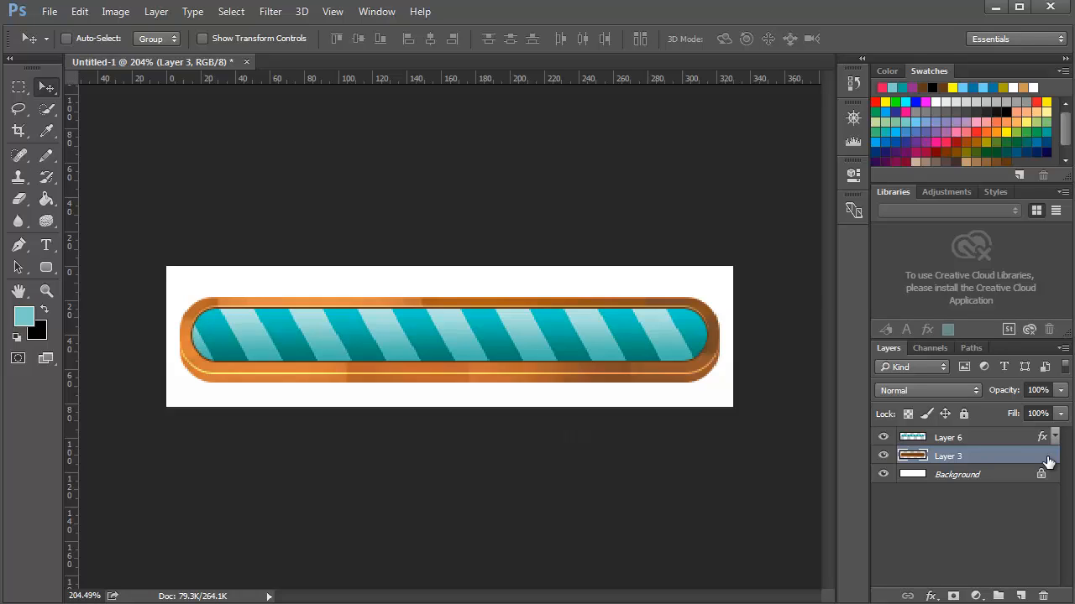
double_click(946, 458)
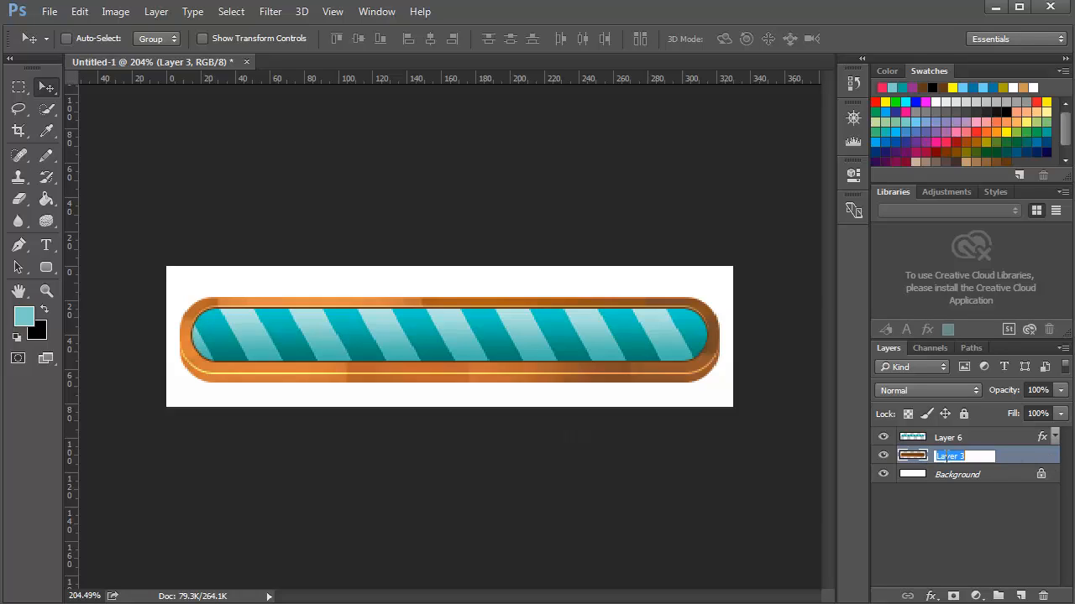
text(bg)
click(955, 443)
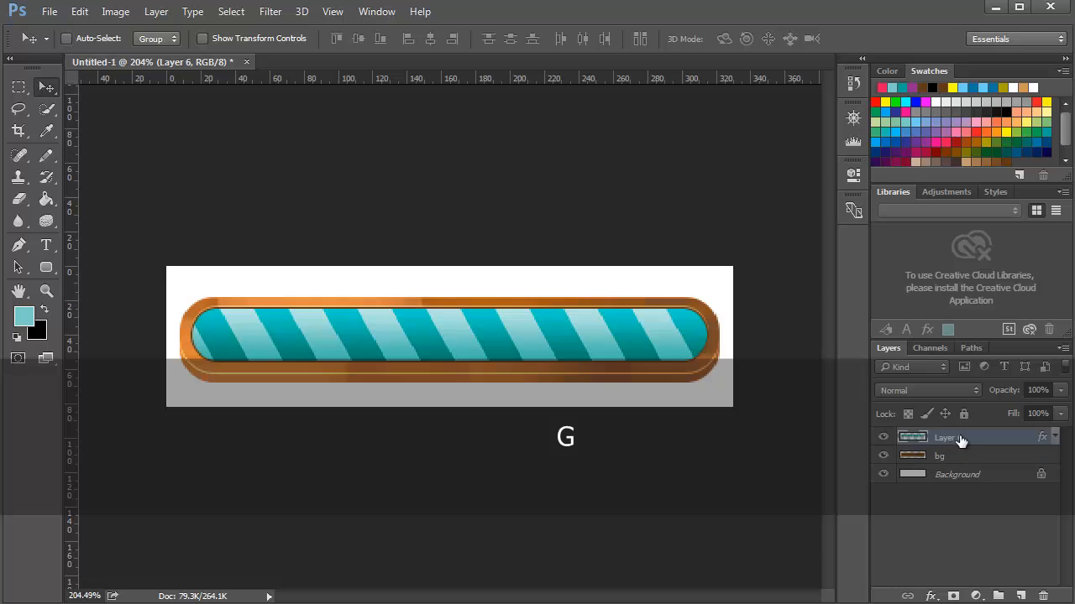
double_click(957, 440)
text(bar)
click(1031, 453)
Step: Try a 2 px outside stroke in dark brown #603913 on the bg layer, and discard it
click(1039, 457)
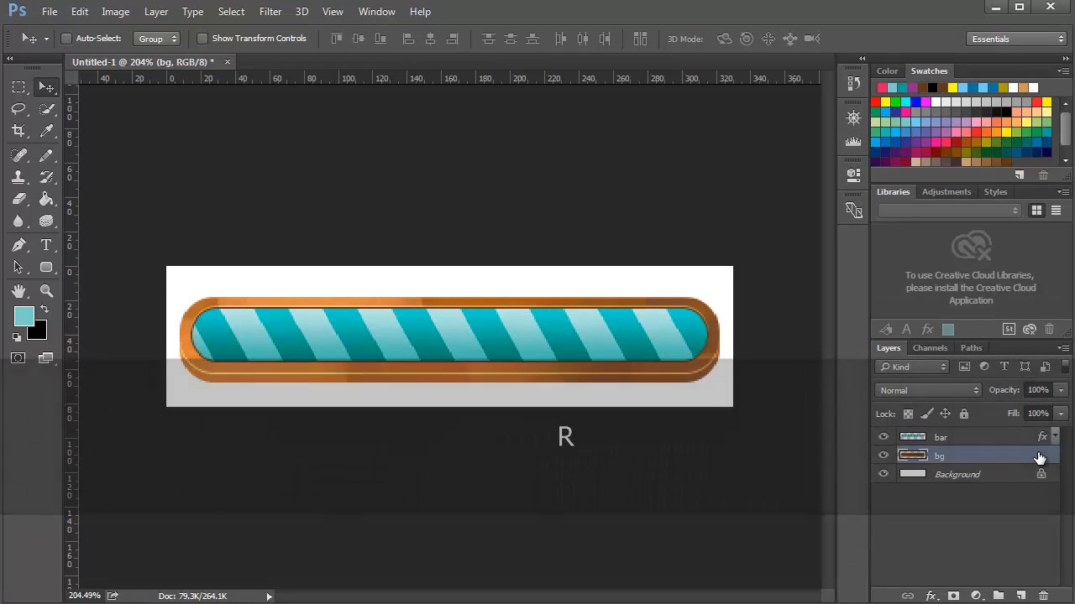
click(935, 592)
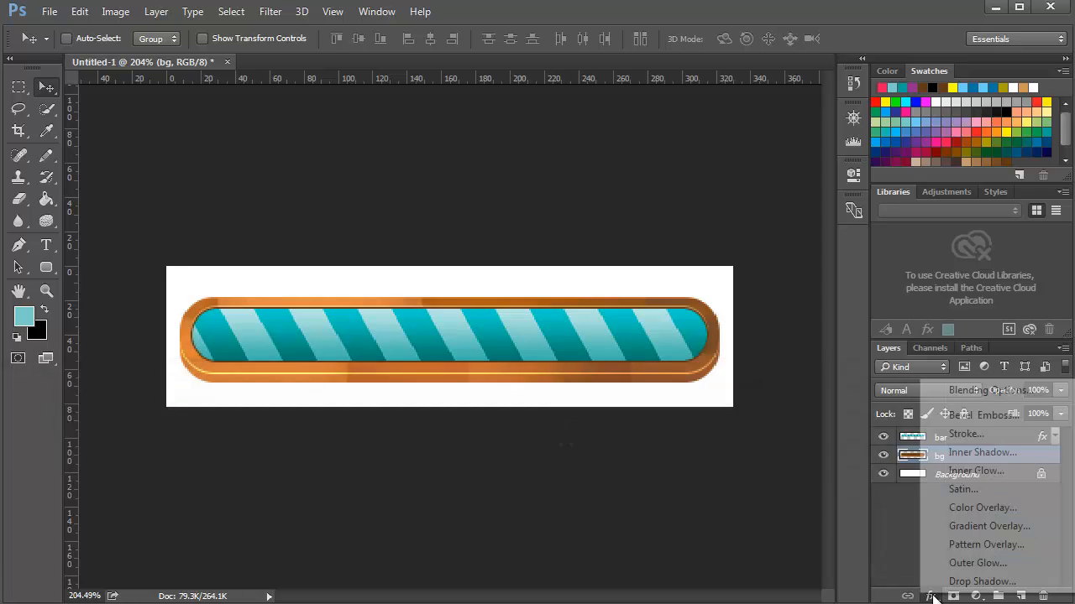
click(977, 433)
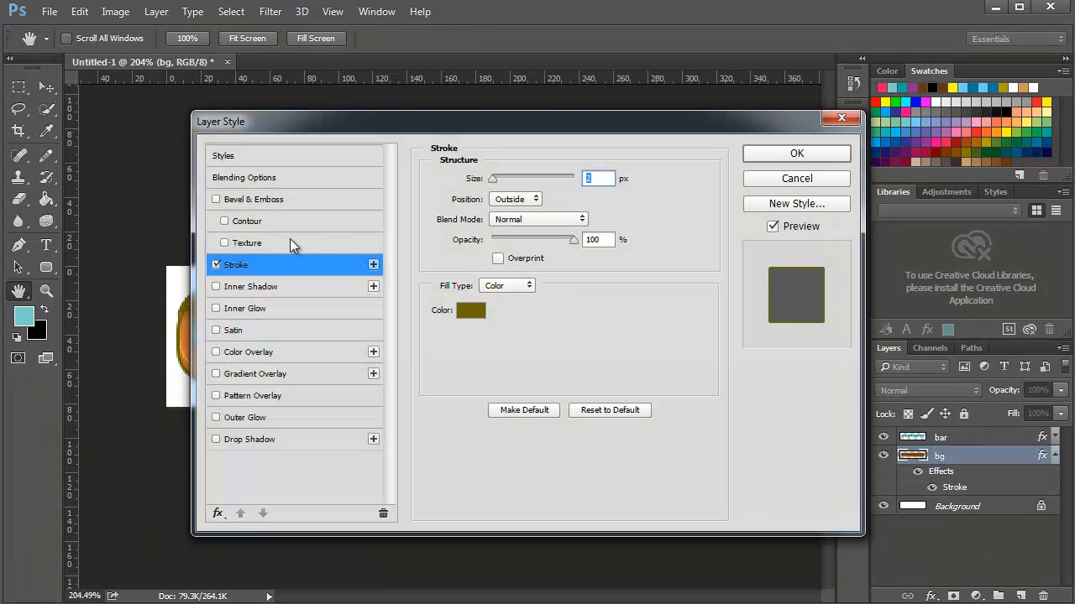
click(470, 310)
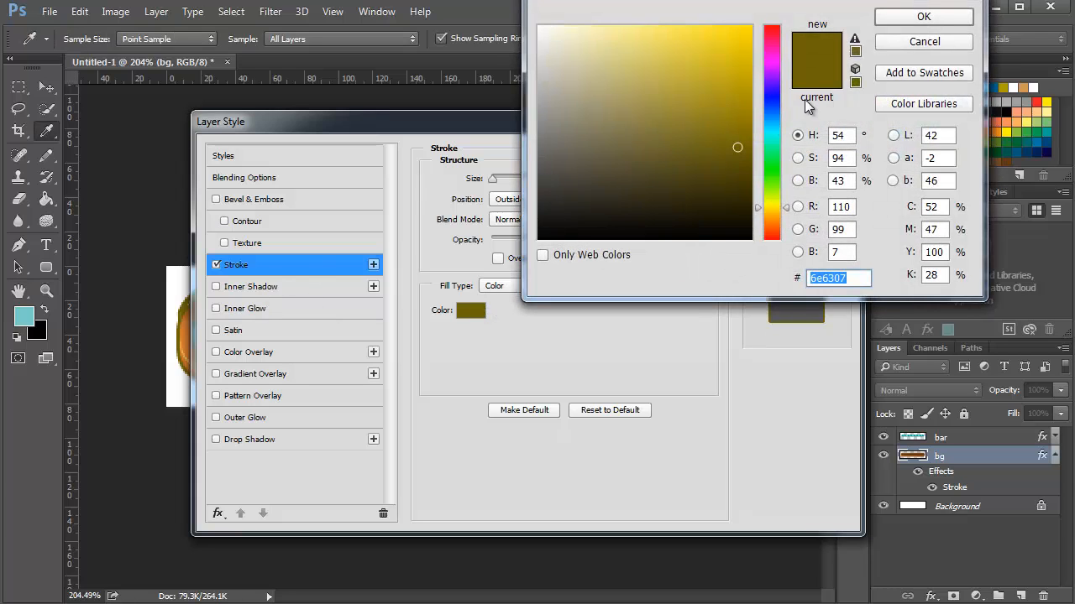
click(923, 42)
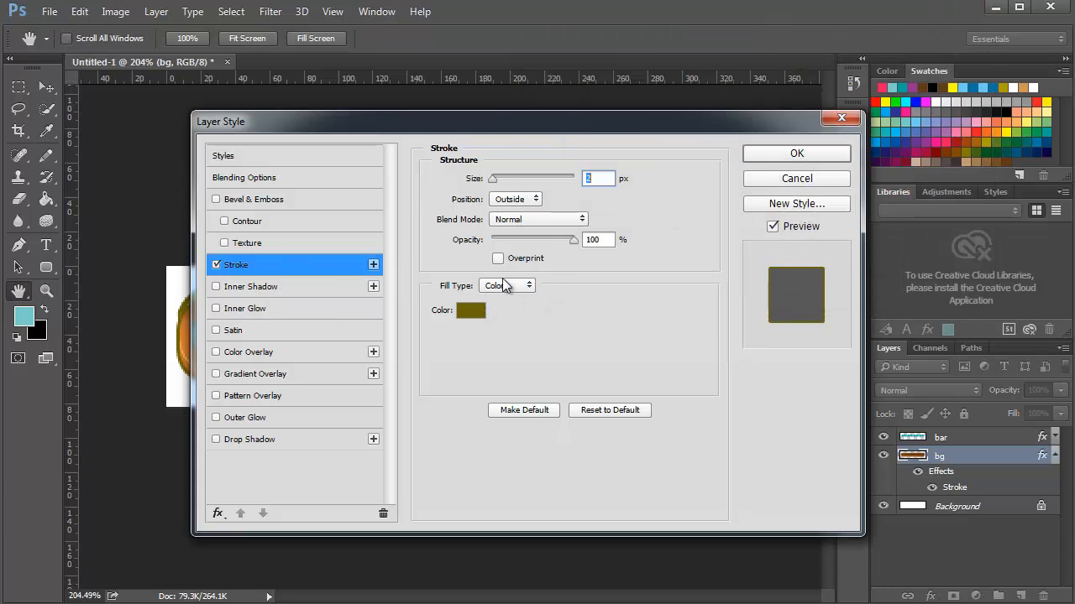
click(480, 312)
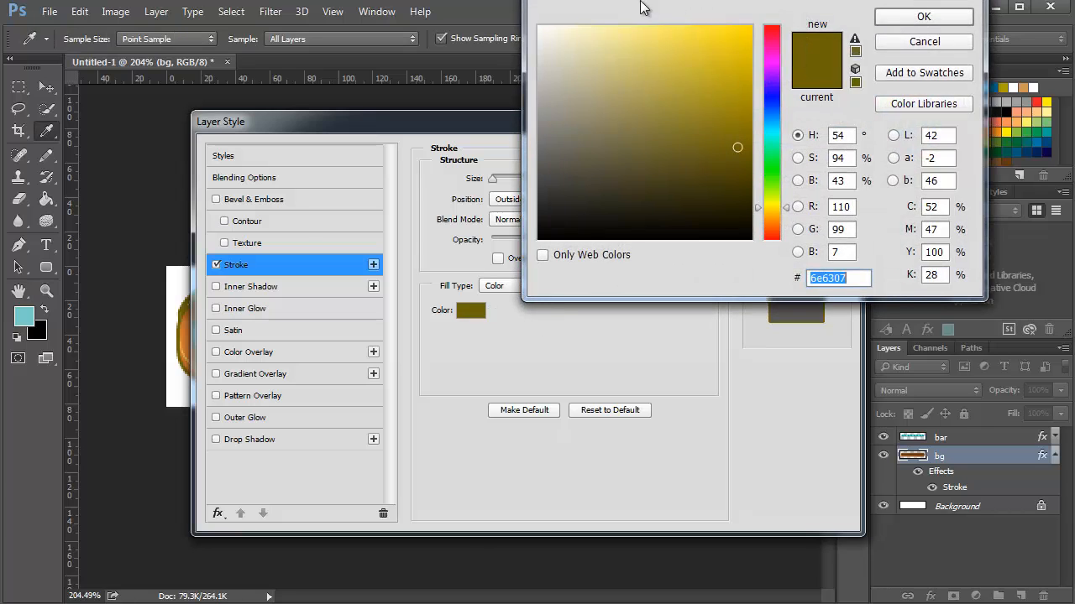
drag(640, 7, 571, 237)
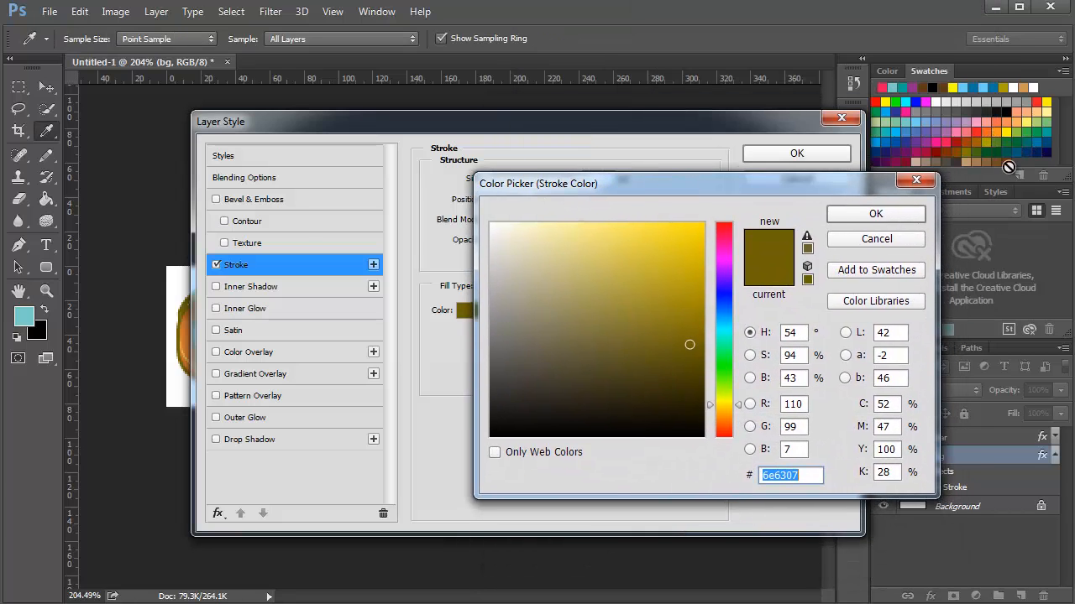
click(1014, 157)
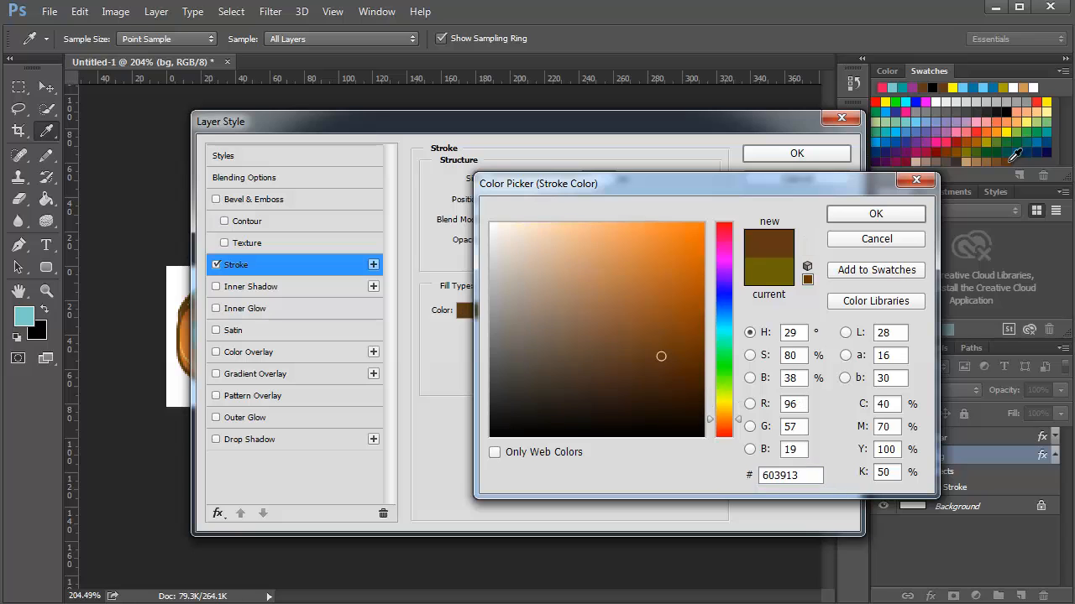
click(873, 213)
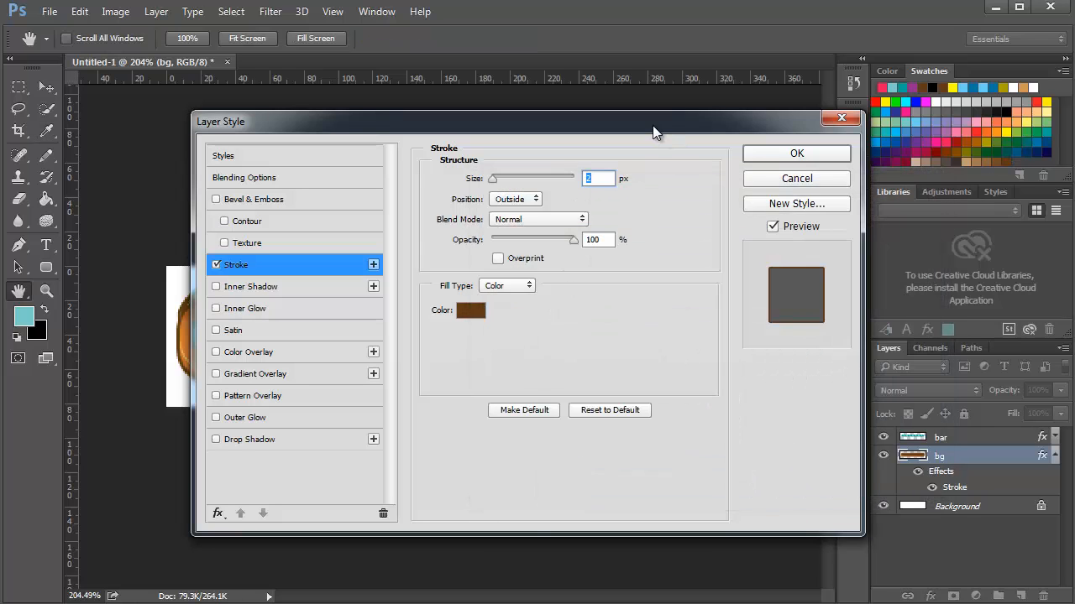
mouse_move(652, 125)
mouse_down()
mouse_move(747, 424)
mouse_move(721, 490)
mouse_up()
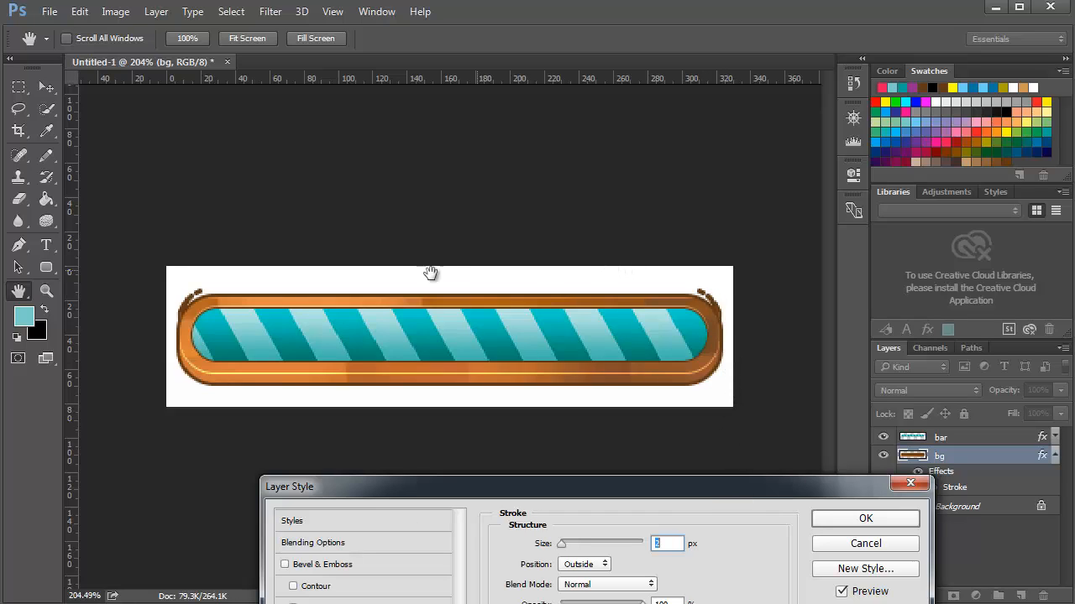
click(892, 546)
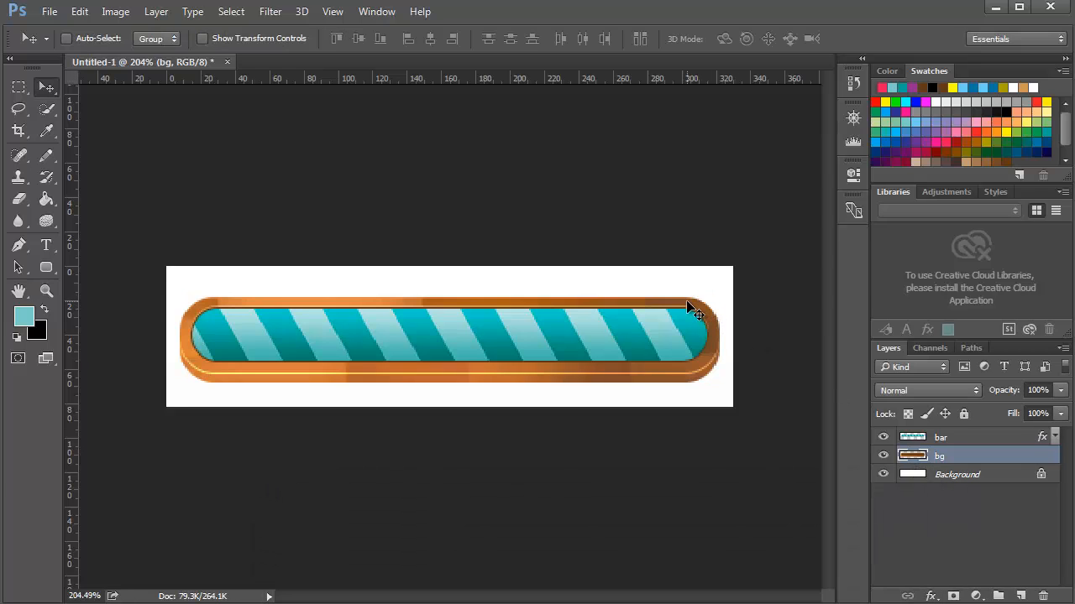
Step: Undo the layer renames, the move of the bar and the merge of the frame layers
key(ctrl+alt+z)
key(ctrl+alt+z)
key(ctrl+alt+z)
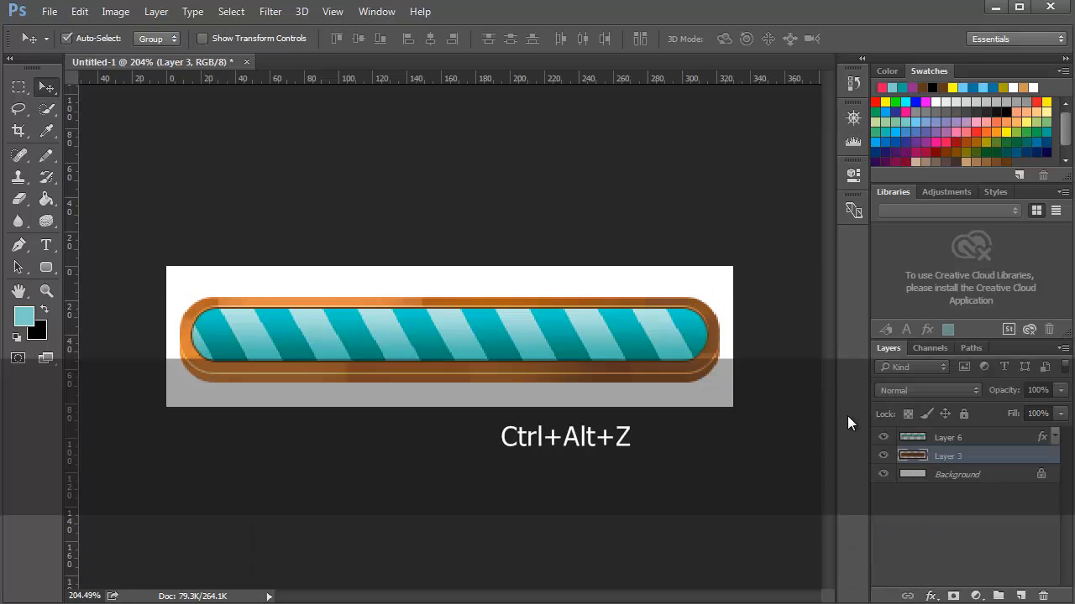
key(ctrl+alt+z)
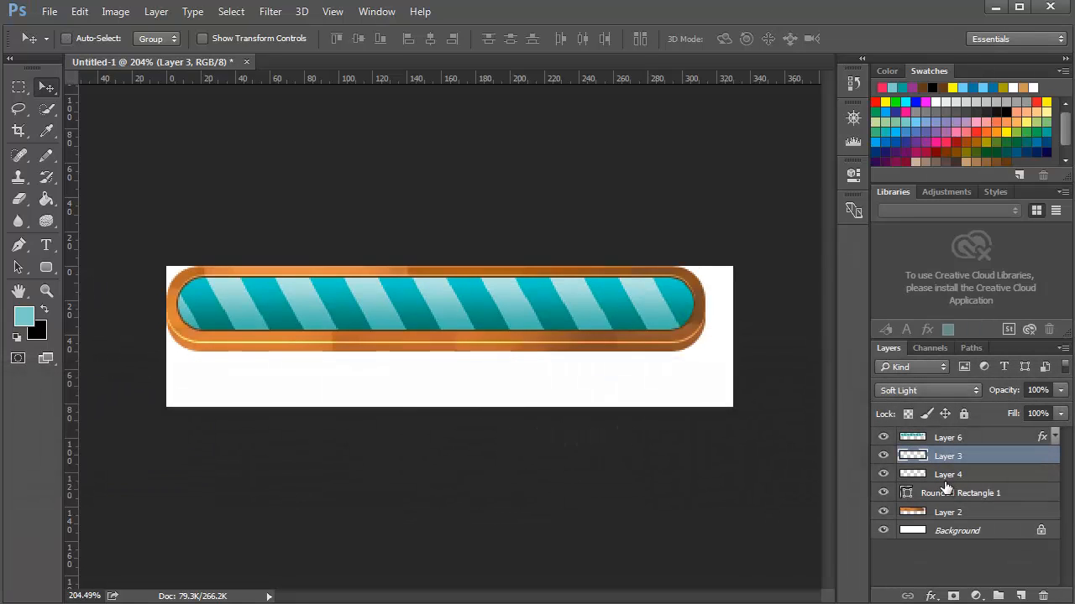
Step: Delete the part of the Layer 4 highlight that lies in the canvas's upper portion, down to about mid-height of the bar
click(883, 458)
click(884, 458)
click(883, 475)
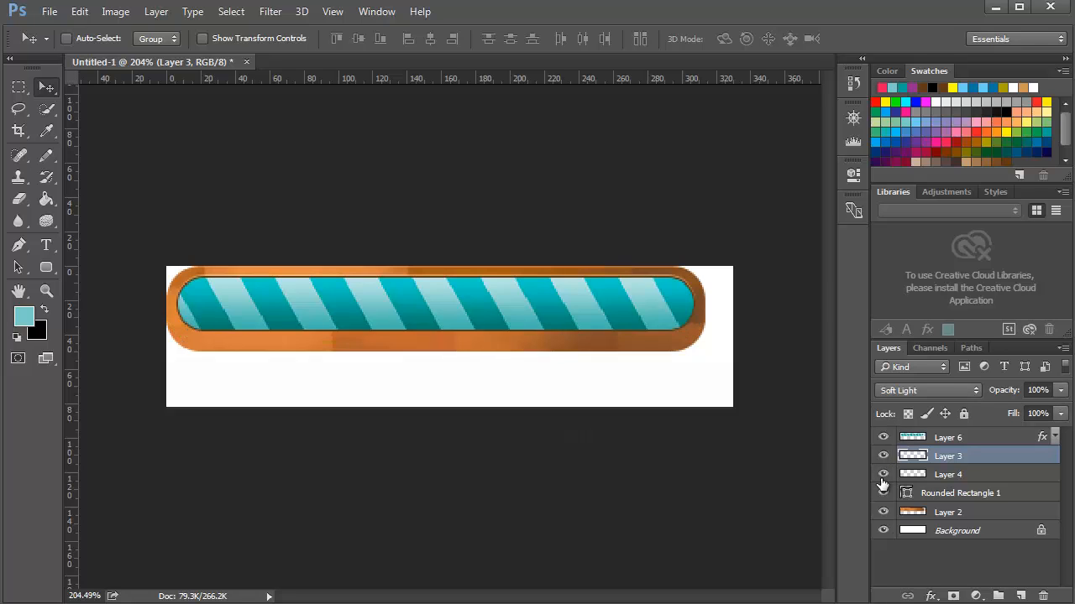
click(934, 475)
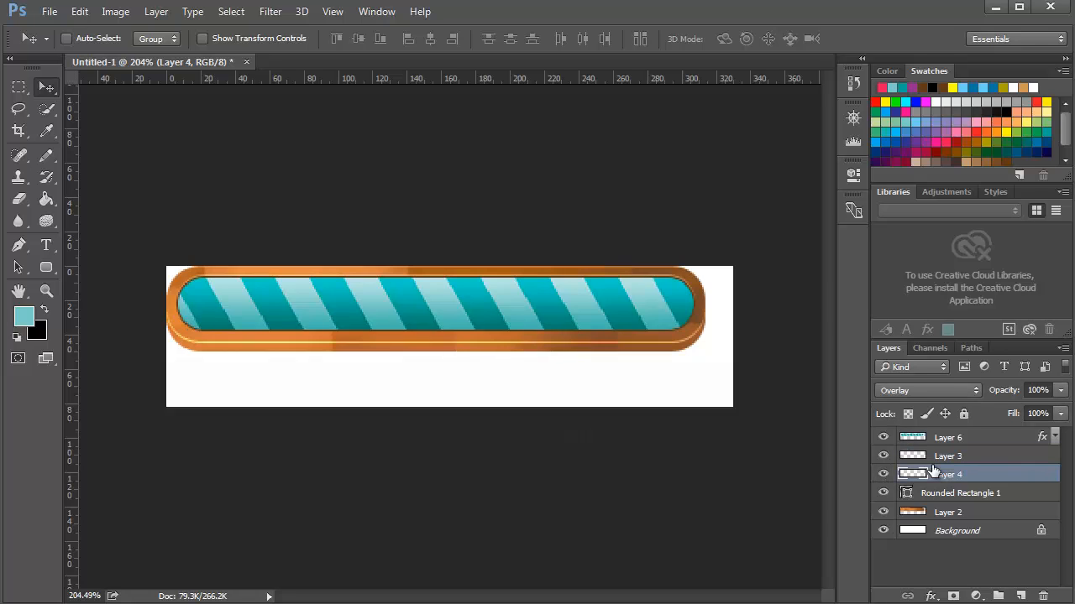
click(17, 106)
click(17, 88)
mouse_move(131, 227)
mouse_down()
mouse_move(463, 301)
mouse_move(770, 352)
mouse_move(800, 308)
mouse_up()
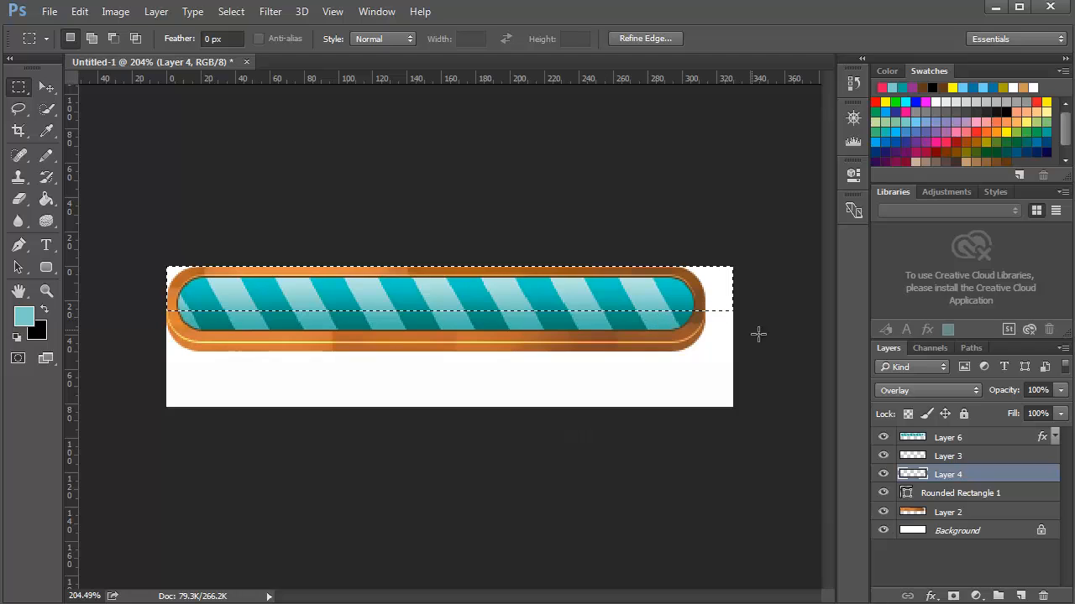
key(Delete)
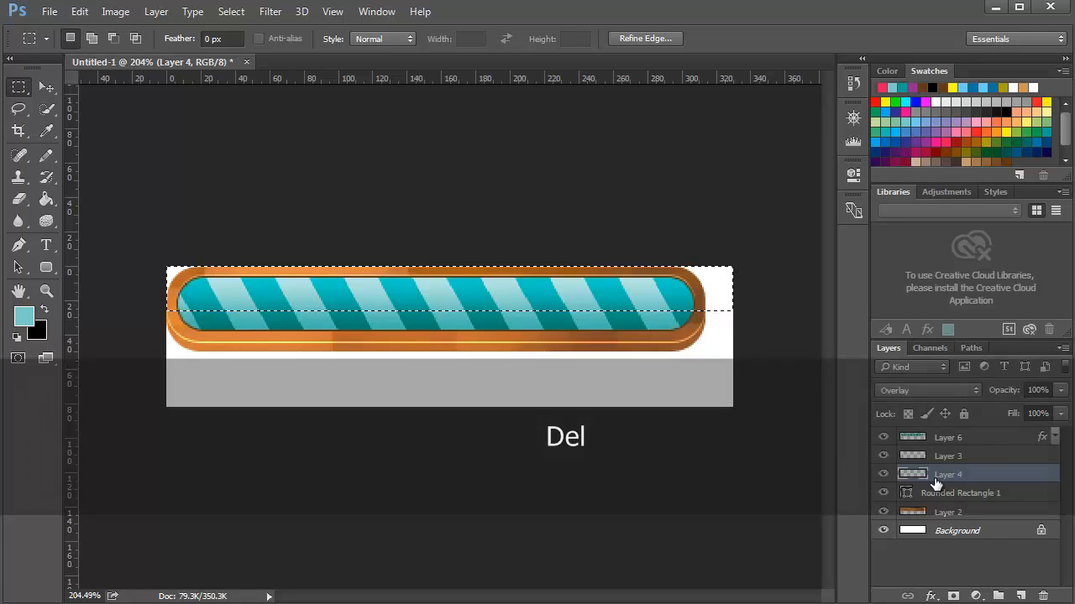
Step: Merge Layer 3, Layer 4, Rounded Rectangle 1 and Layer 2 into a single frame layer
click(966, 454)
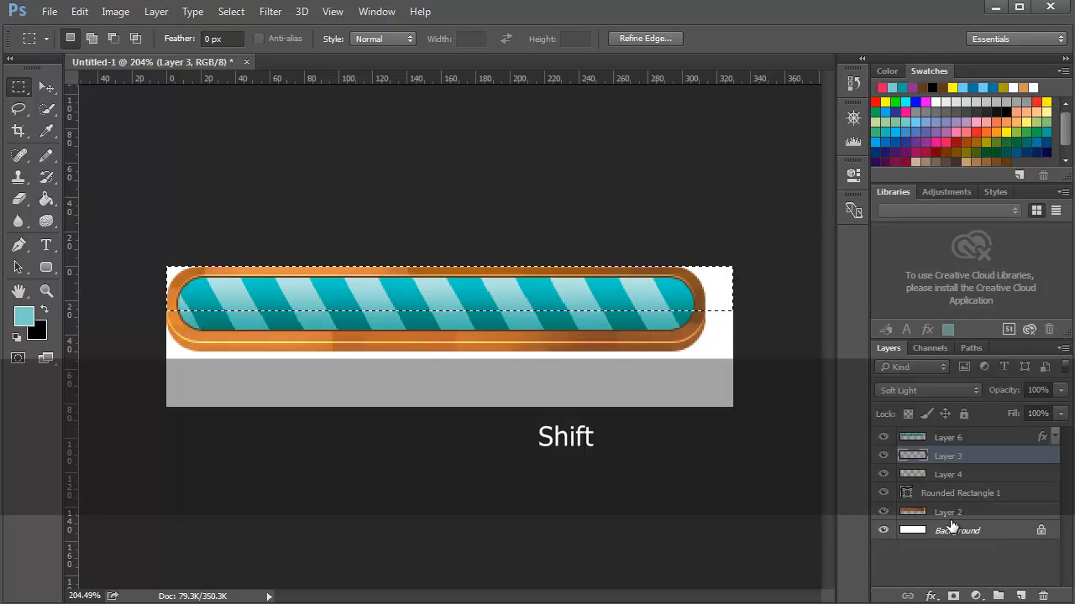
shift+click(953, 518)
key(ctrl+e)
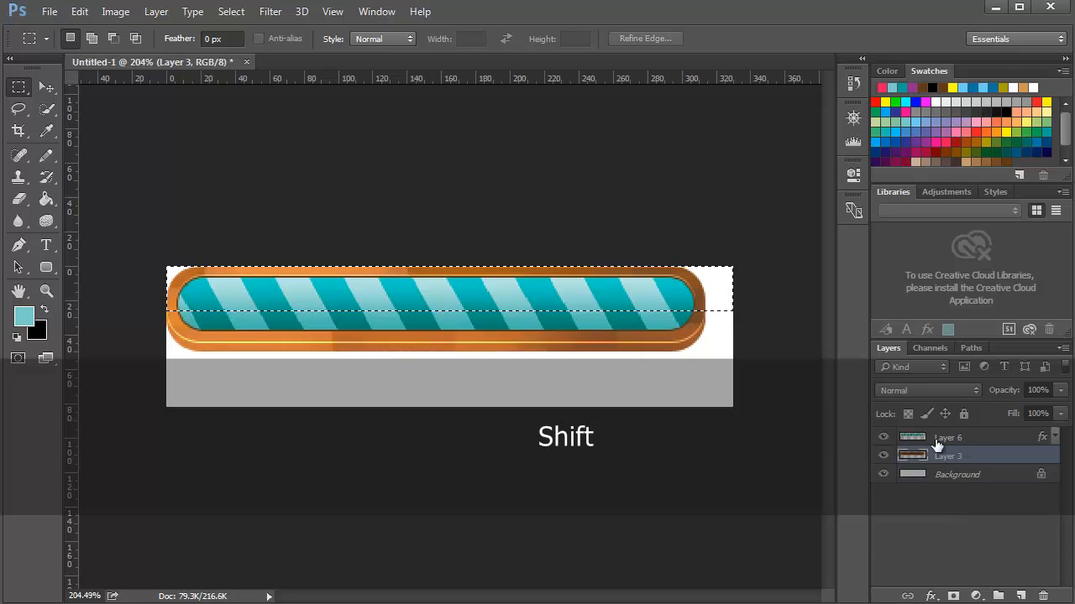
Step: Clear the selection and move the stripes and merged frame layers together down and slightly right, centring the bar on the canvas
shift+click(957, 438)
key(ctrl+d)
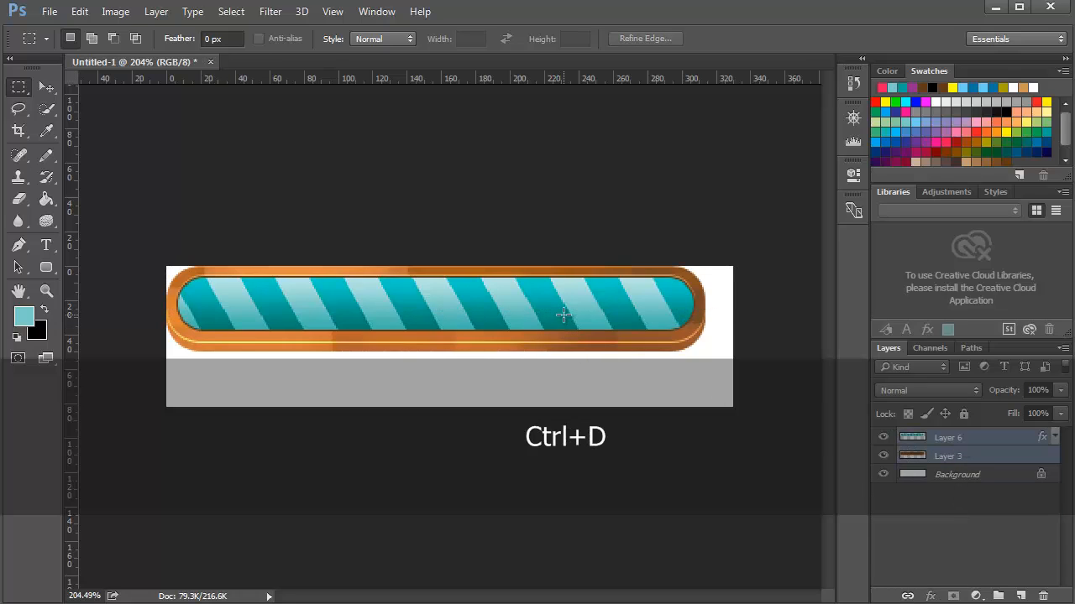
key(v)
drag(547, 320, 559, 352)
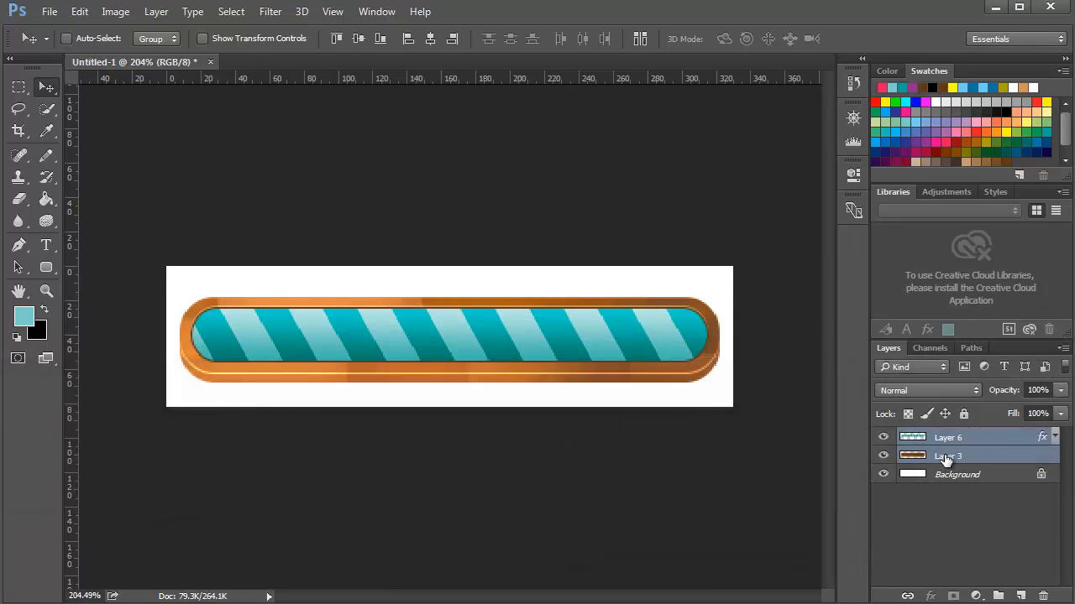
Step: Hide the stripes layer and sample the inset's dark brown as the foreground colour with the frame layer active
click(949, 456)
click(930, 596)
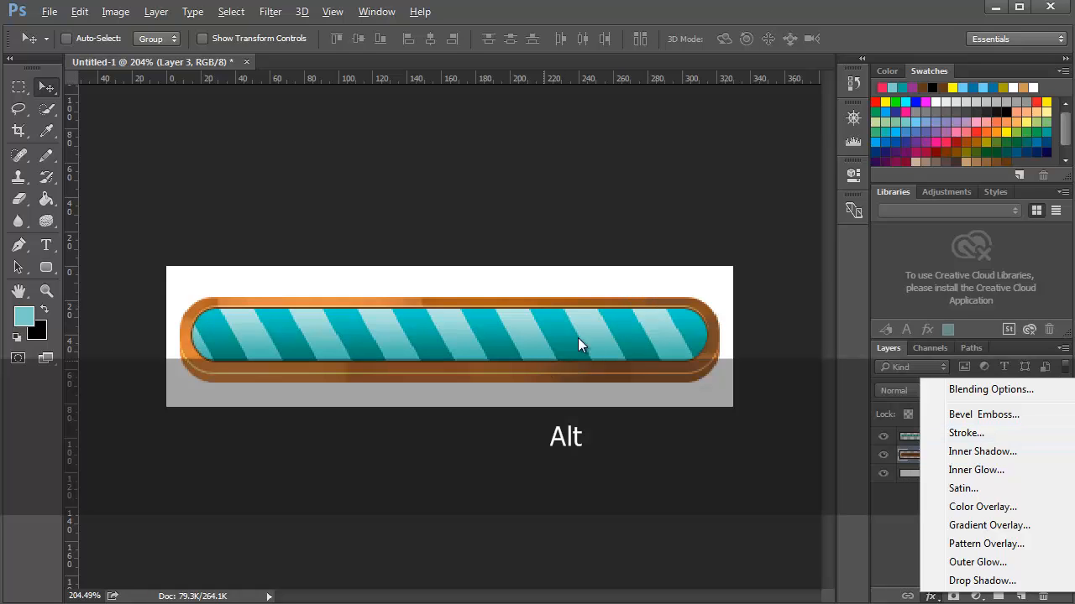
alt+scroll(635, 359, up, 2)
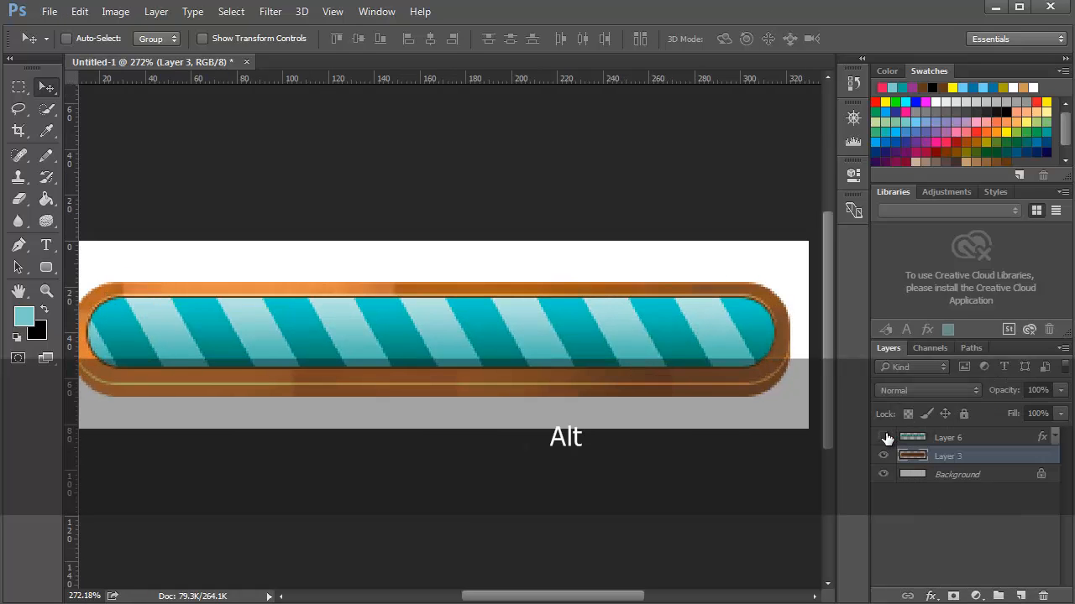
click(882, 437)
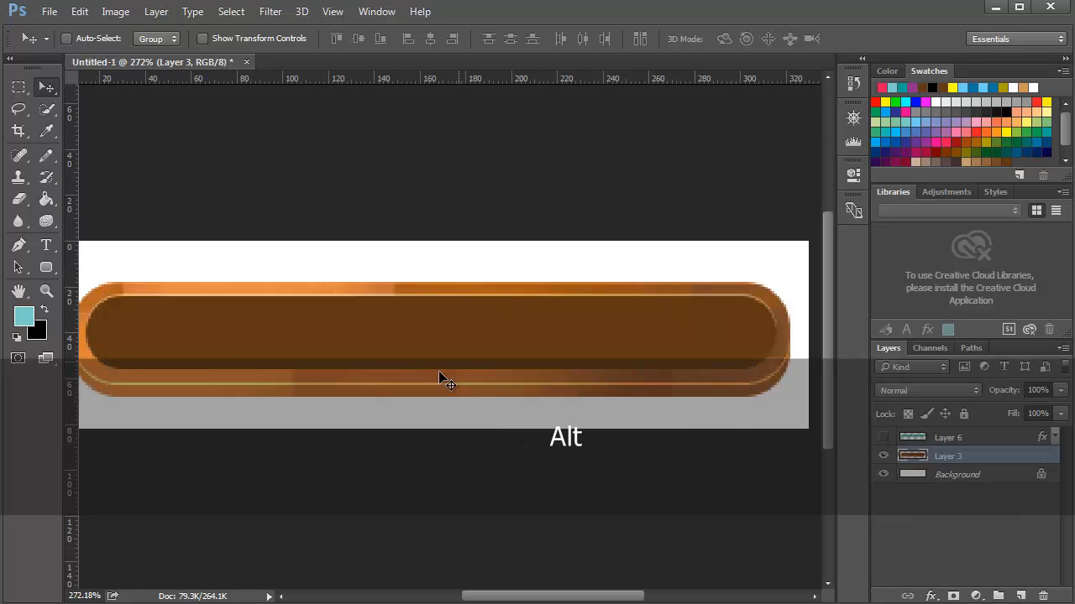
click(46, 155)
alt+click(332, 313)
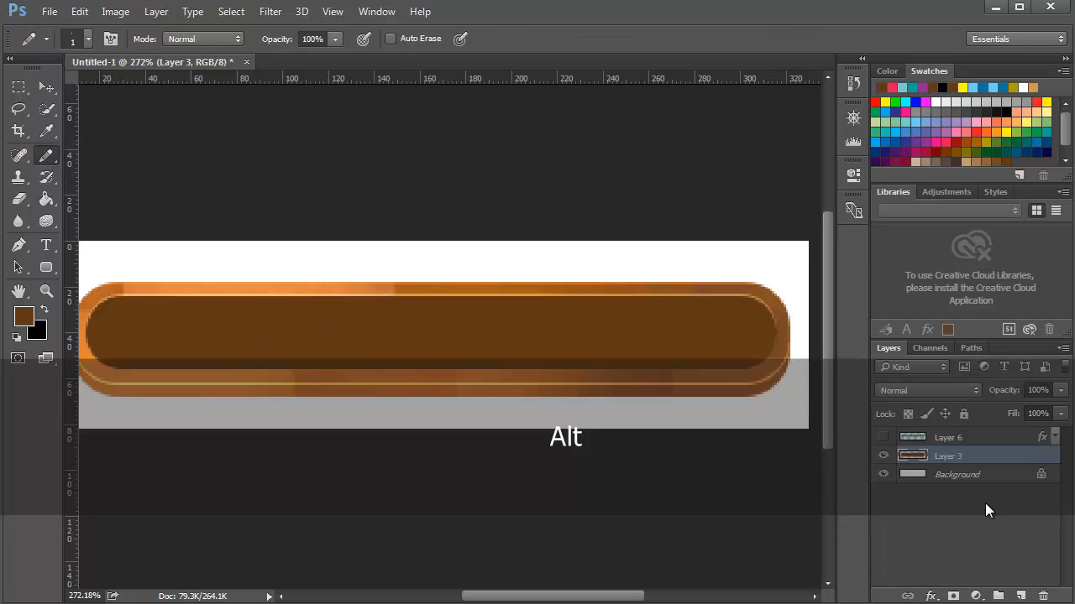
Step: Add a 2 px stroke to the merged frame layer in dark brown #5f3813, sampled from the inset
double_click(1025, 464)
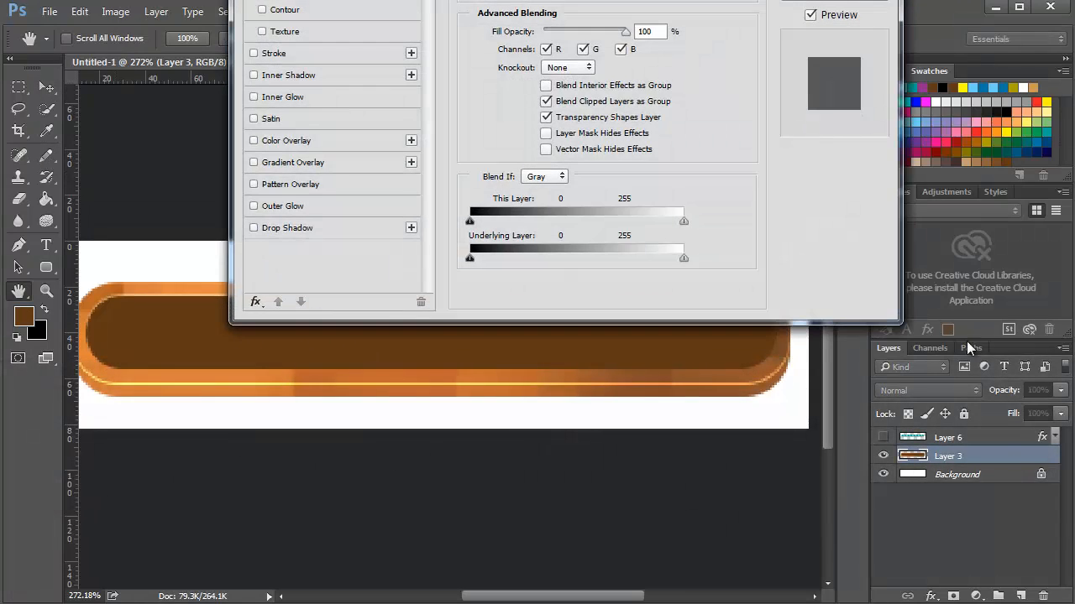
drag(493, 0, 532, 106)
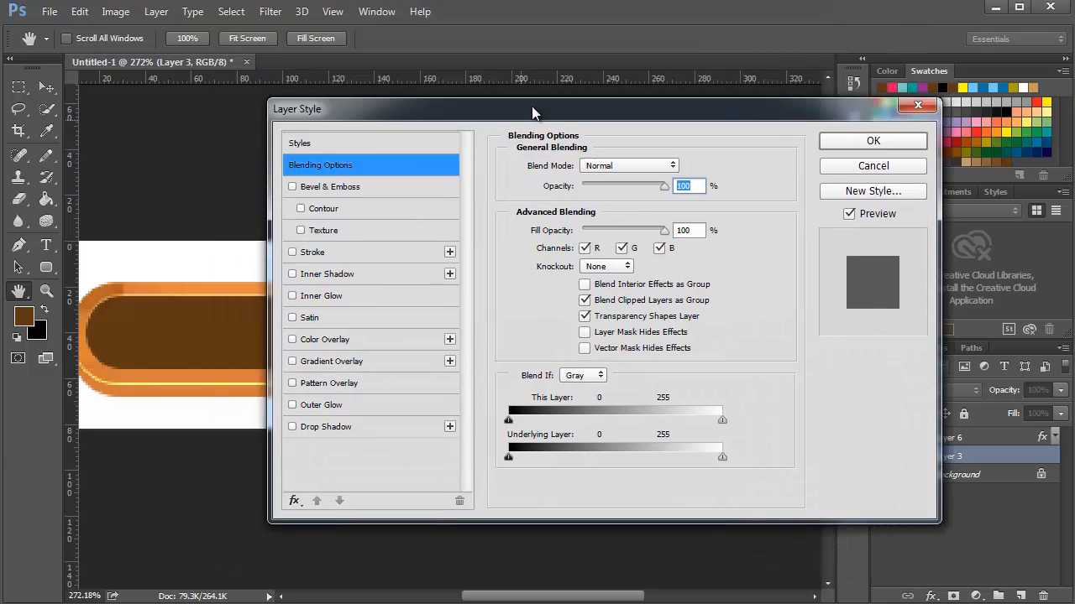
click(292, 252)
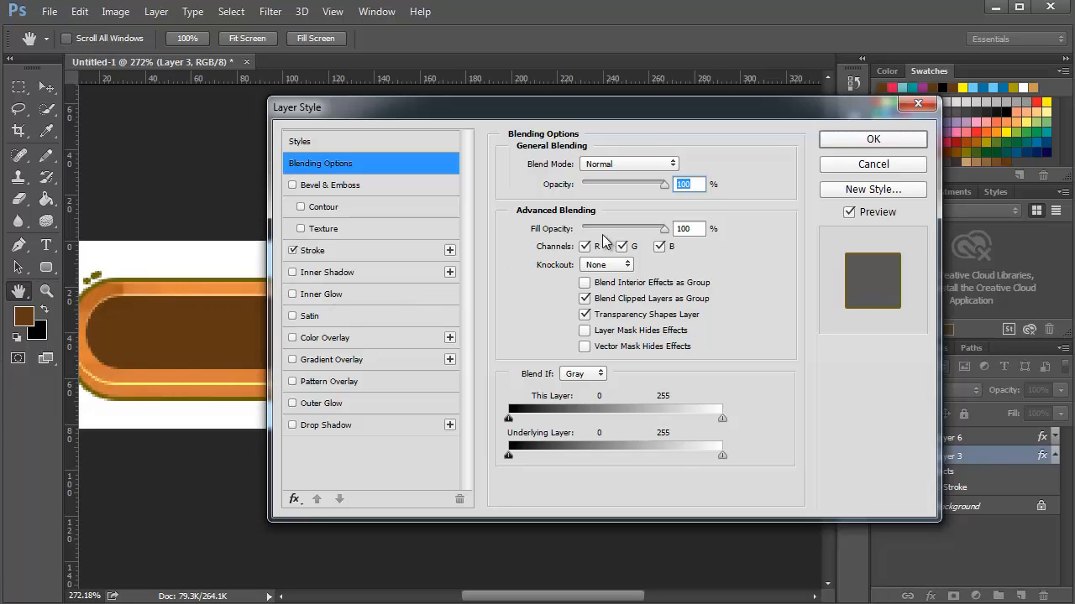
click(410, 256)
click(541, 294)
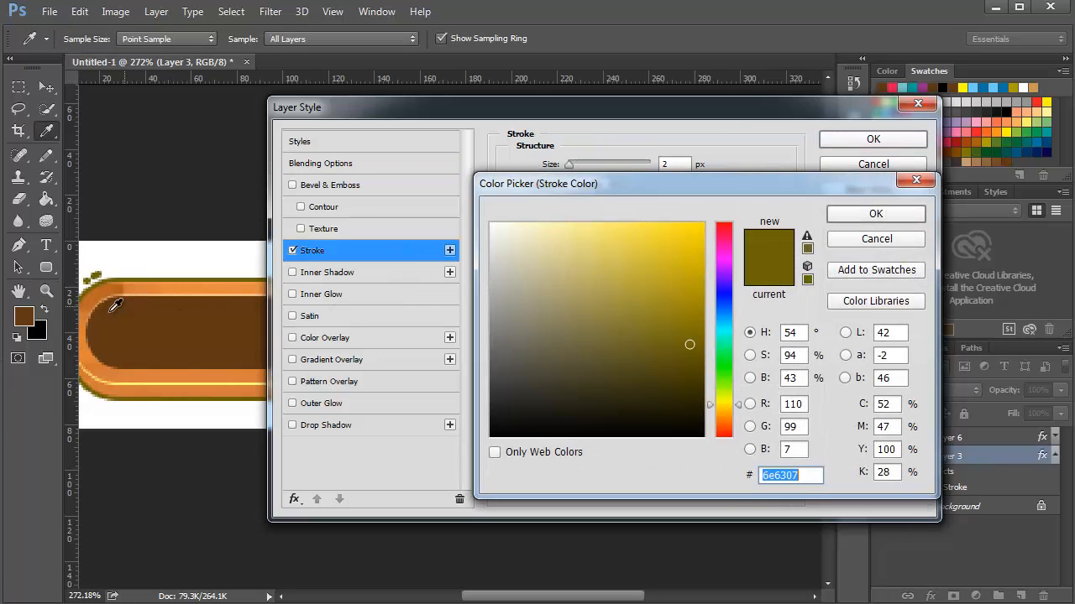
click(168, 317)
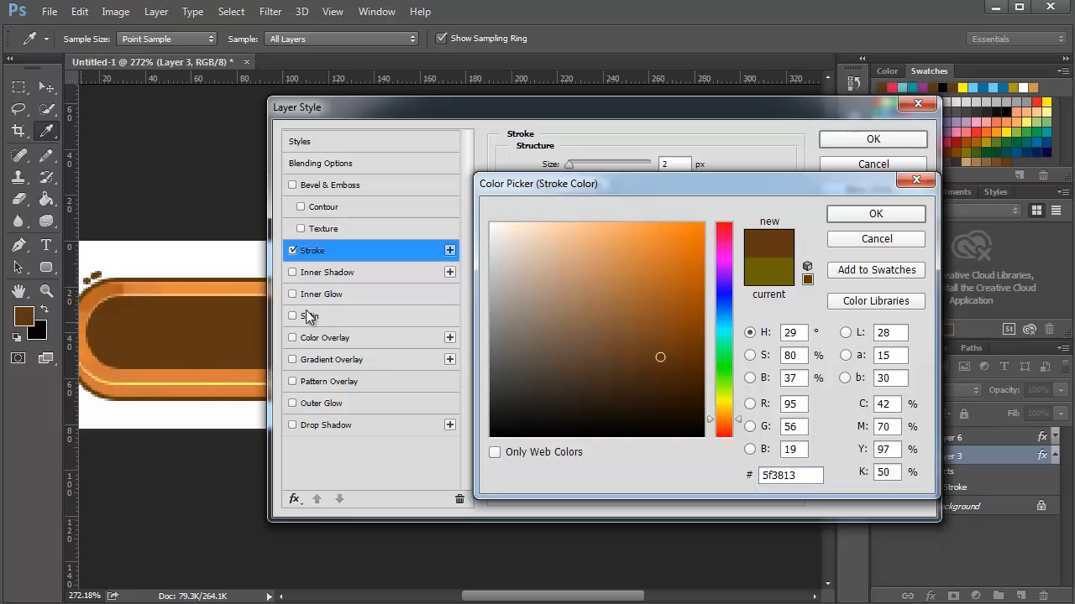
click(876, 213)
click(880, 138)
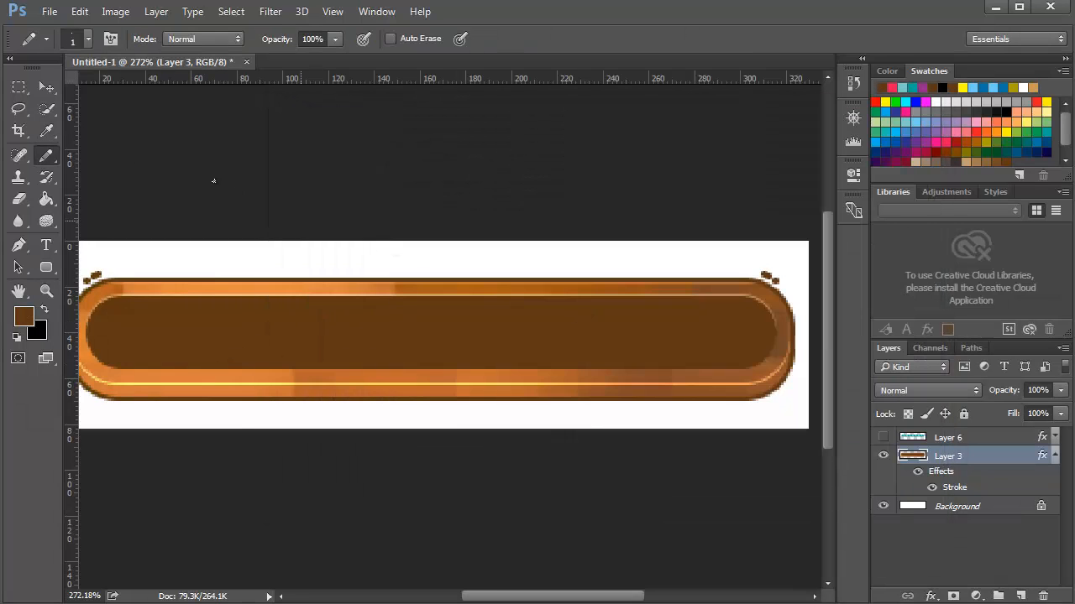
Step: Erase the stray outlined pixels outside the frame's upper-right corner with a 13 px eraser
click(19, 199)
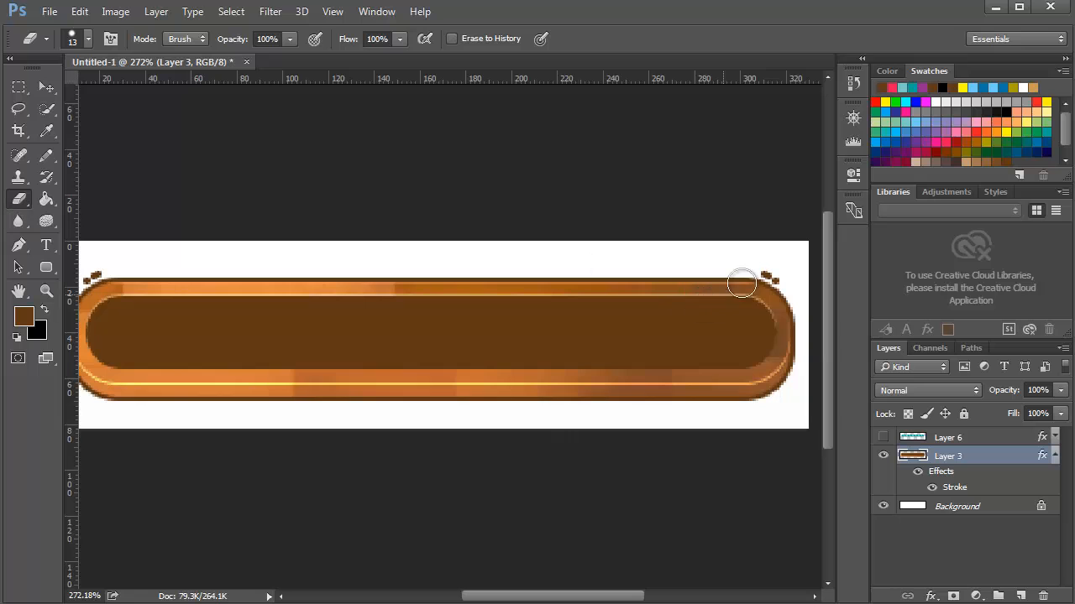
mouse_move(742, 284)
mouse_down()
mouse_move(788, 267)
mouse_move(756, 269)
mouse_up()
key(ctrl+z)
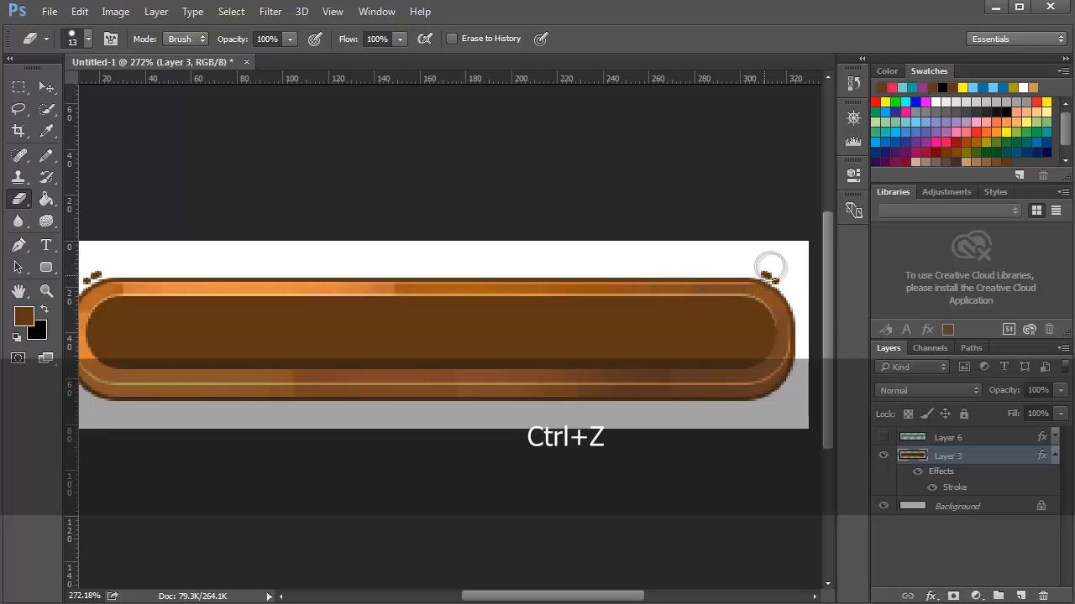
scroll(768, 270, up, 5)
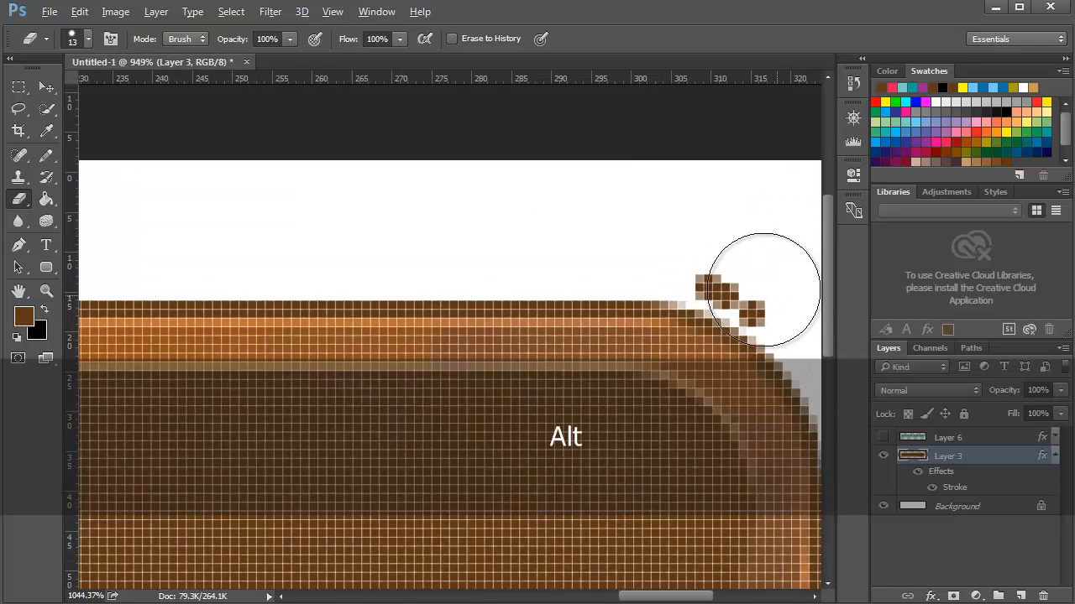
scroll(764, 289, up, 1)
drag(720, 252, 731, 251)
key(space)
scroll(533, 302, down, 1)
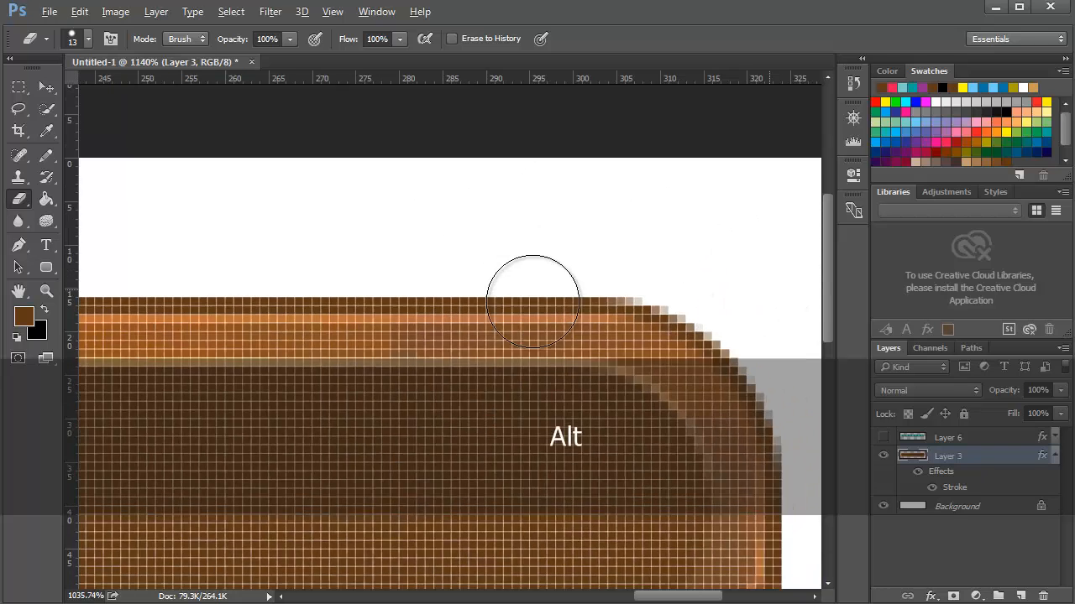
scroll(532, 301, down, 3)
scroll(357, 290, down, 1)
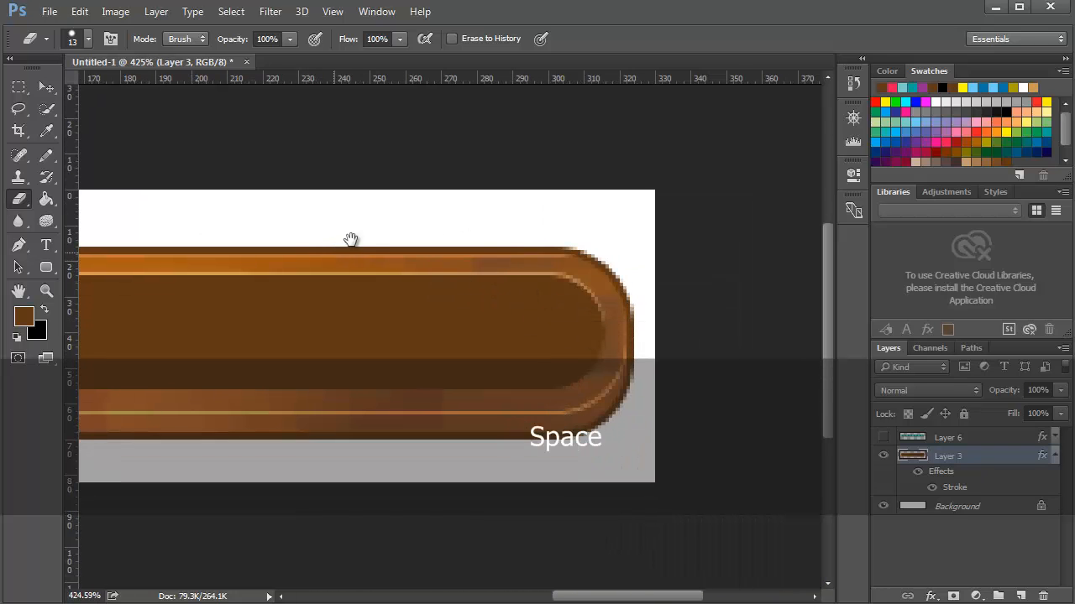
Step: Erase the stray outlined pixels outside the frame's upper-left corner
drag(350, 239, 719, 336)
drag(353, 381, 466, 300)
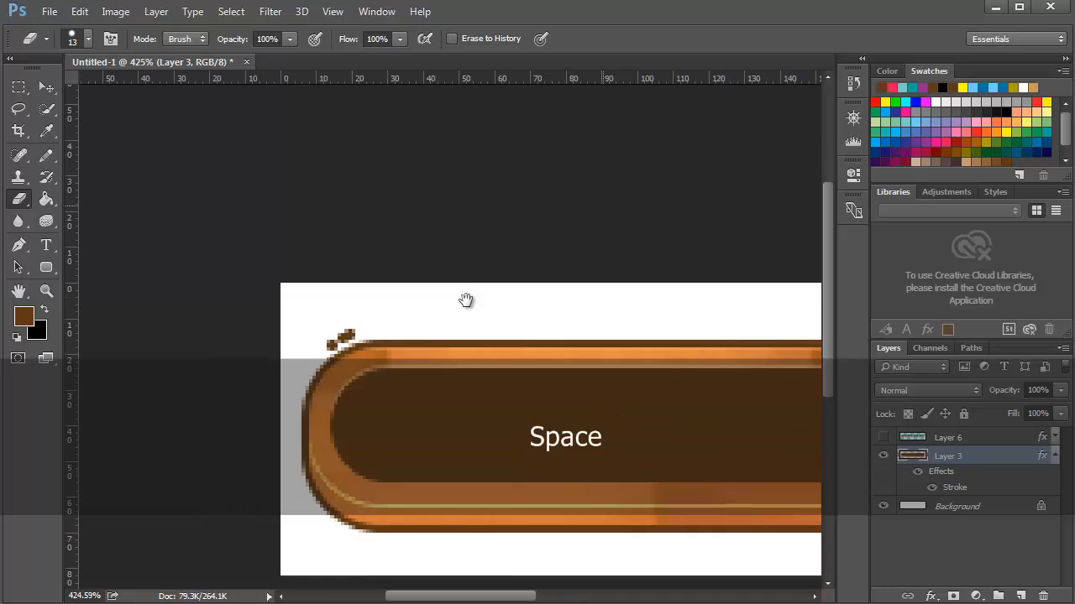
scroll(324, 372, up, 5)
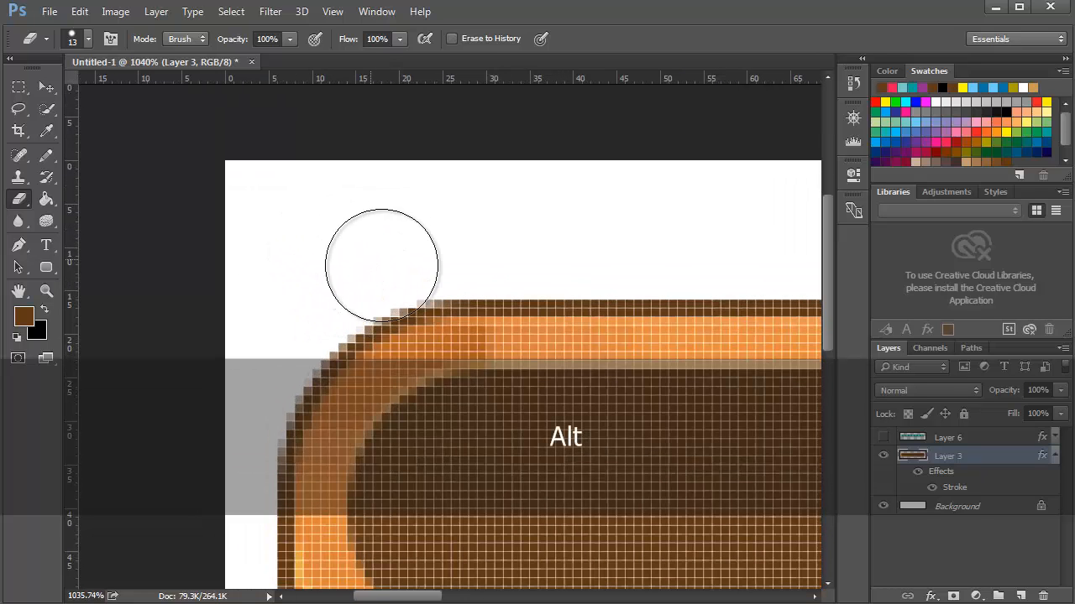
Step: Collapse the frame layer's effects list and show the stripes layer again
scroll(378, 315, down, 5)
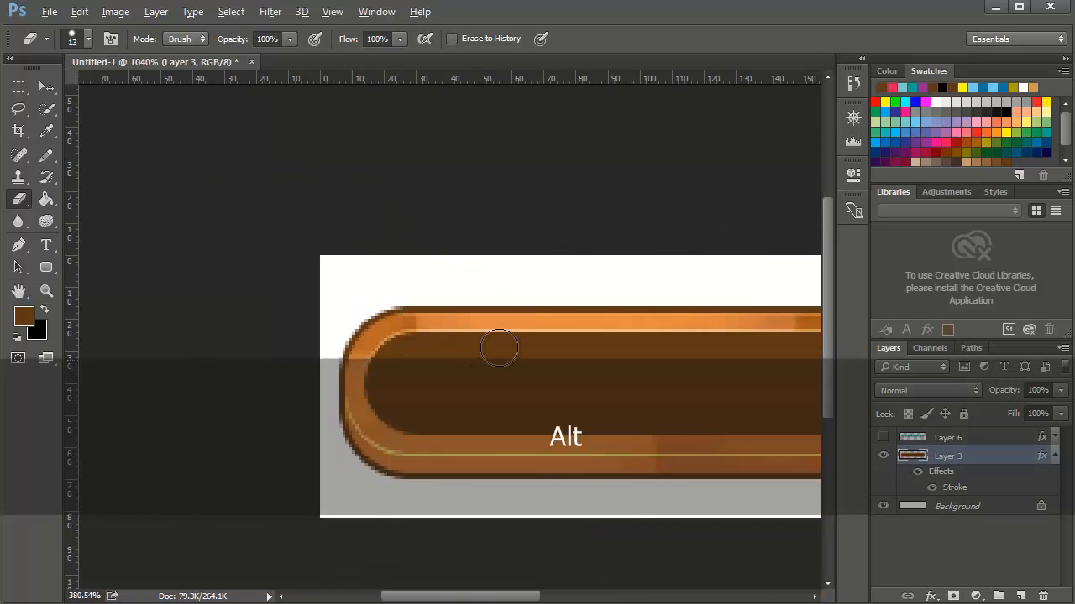
scroll(499, 347, down, 4)
scroll(411, 317, up, 3)
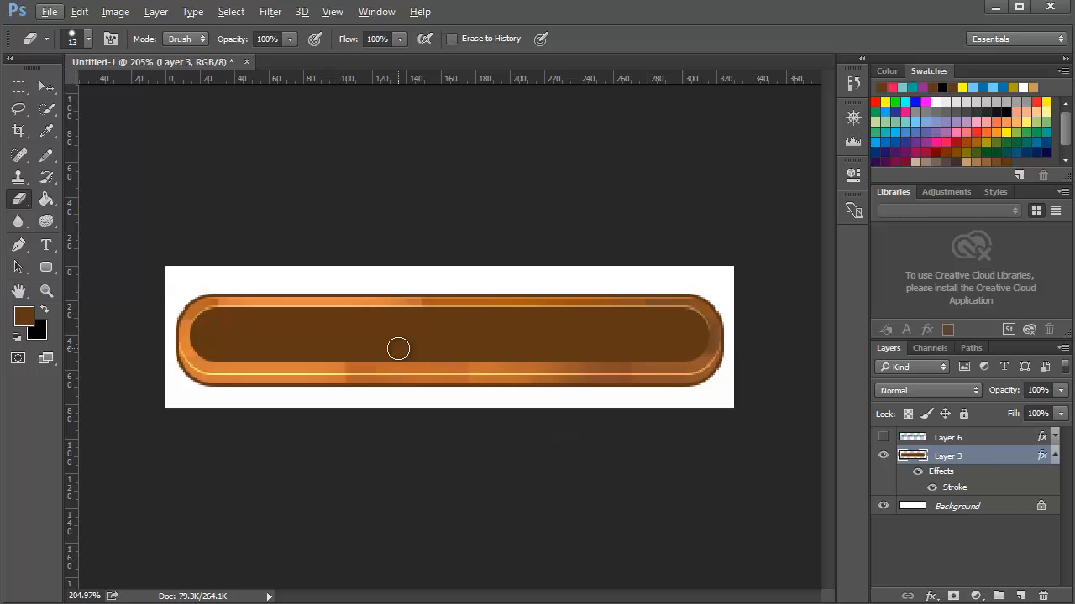
click(1053, 457)
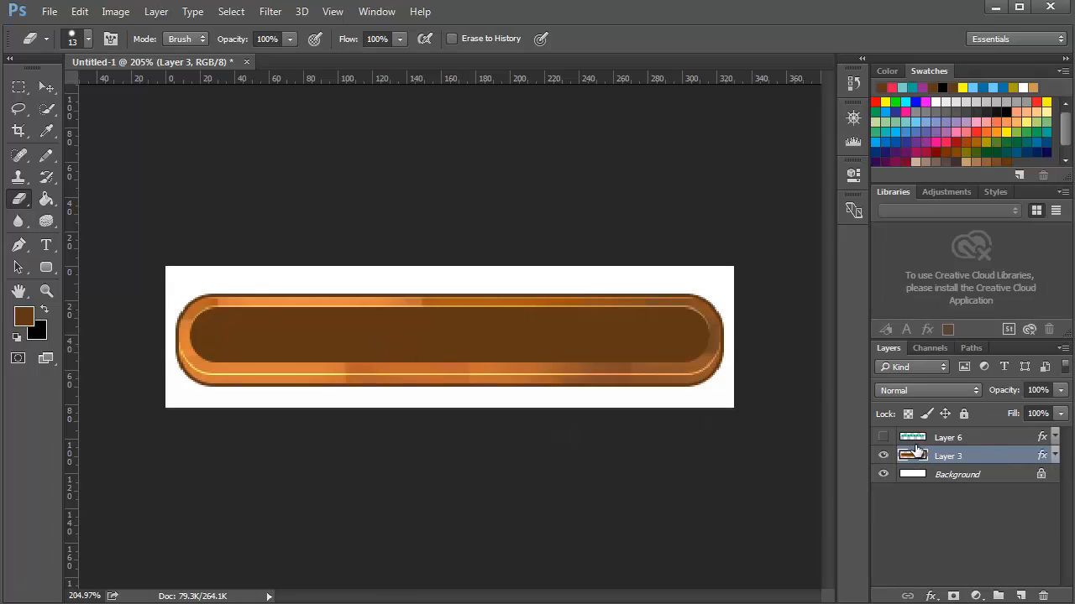
click(883, 437)
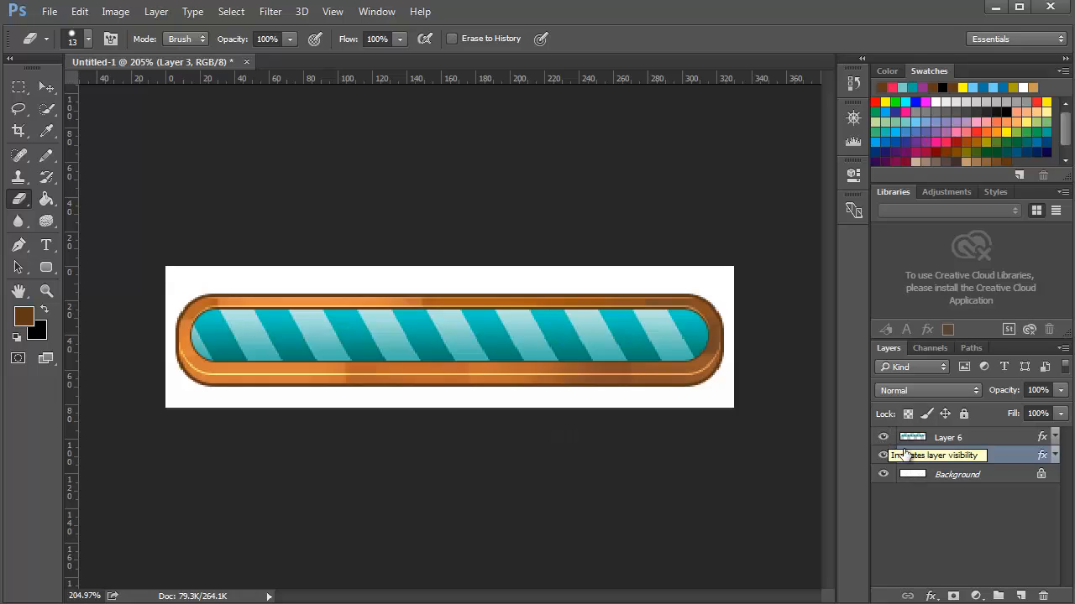
Step: Add a black drop shadow to the wooden frame layer: Normal blend mode, 35% opacity, 90° angle, 5 px distance, 0% spread, 0 px size
double_click(1041, 460)
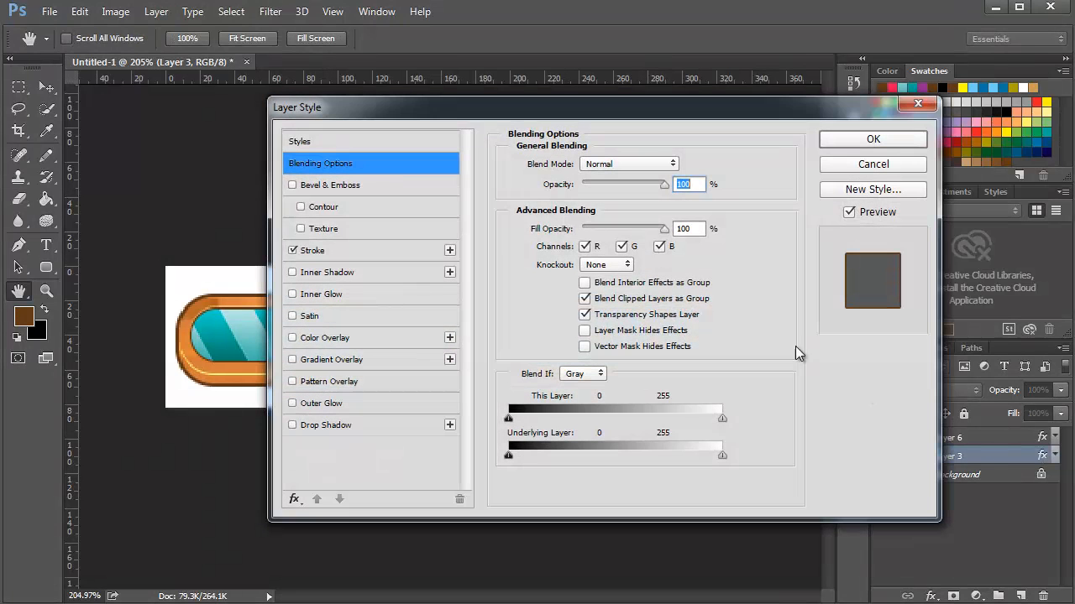
click(319, 425)
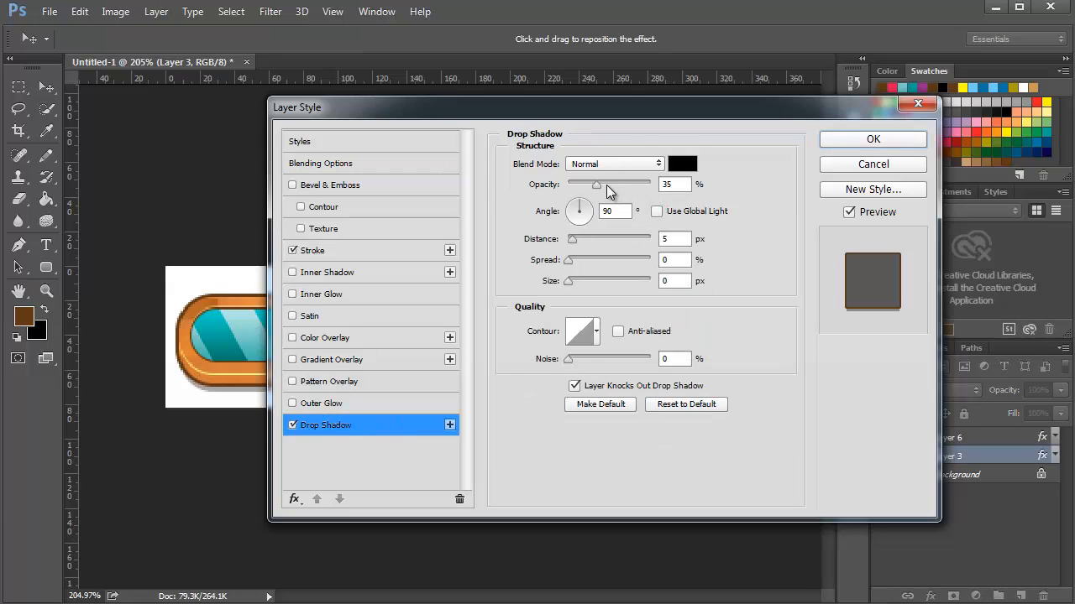
click(604, 165)
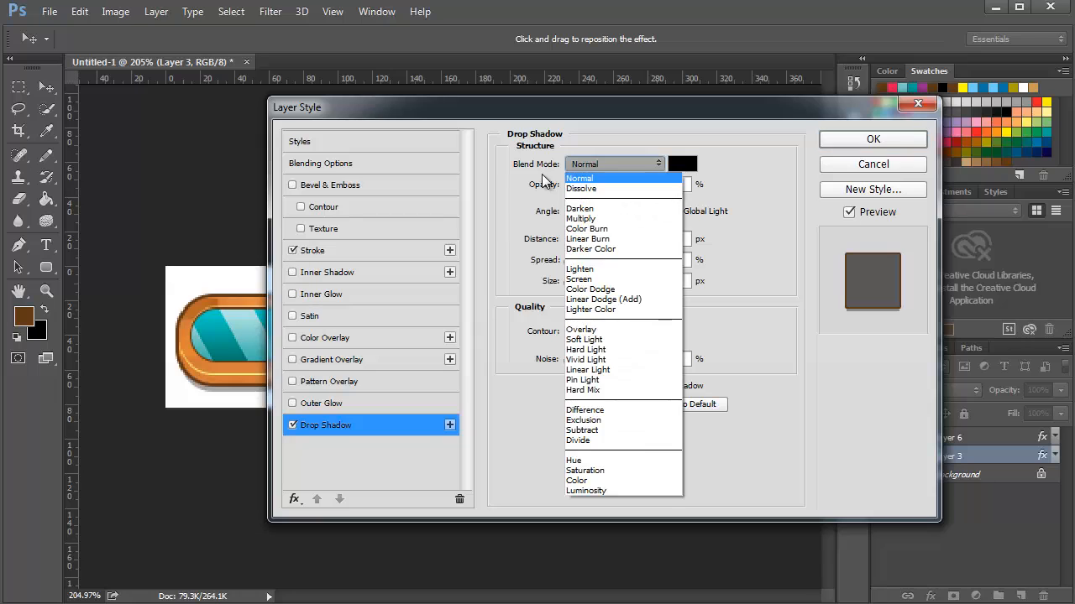
click(590, 176)
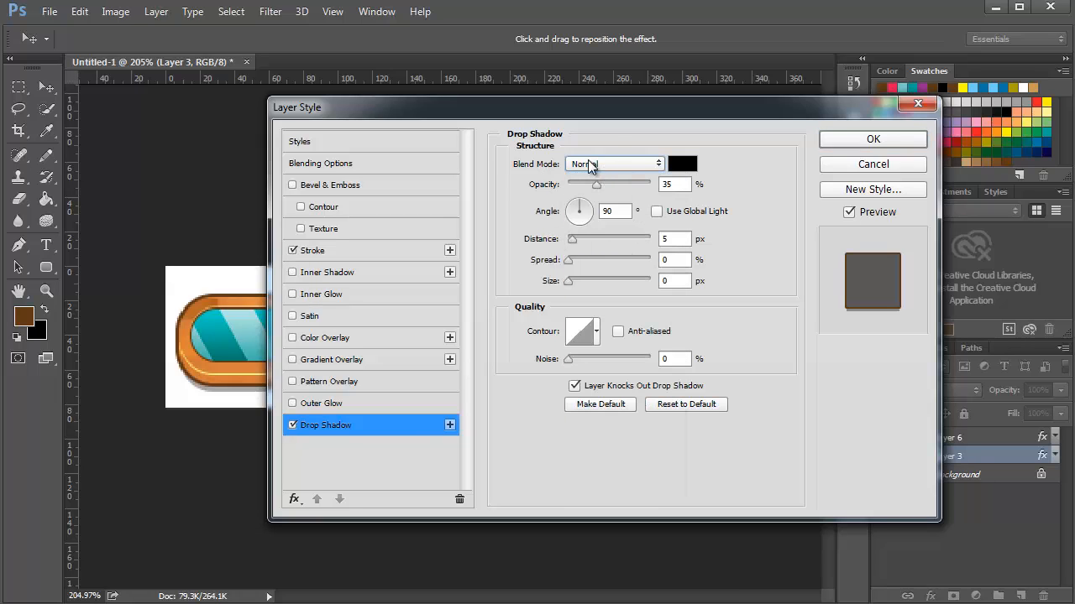
drag(636, 109, 729, 134)
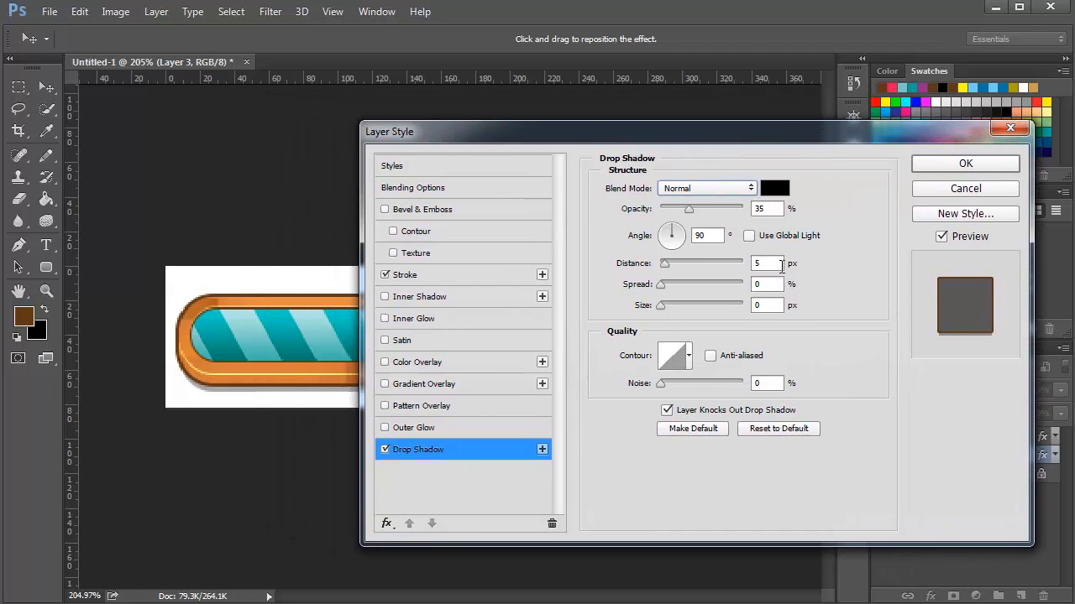
click(767, 260)
key(Tab)
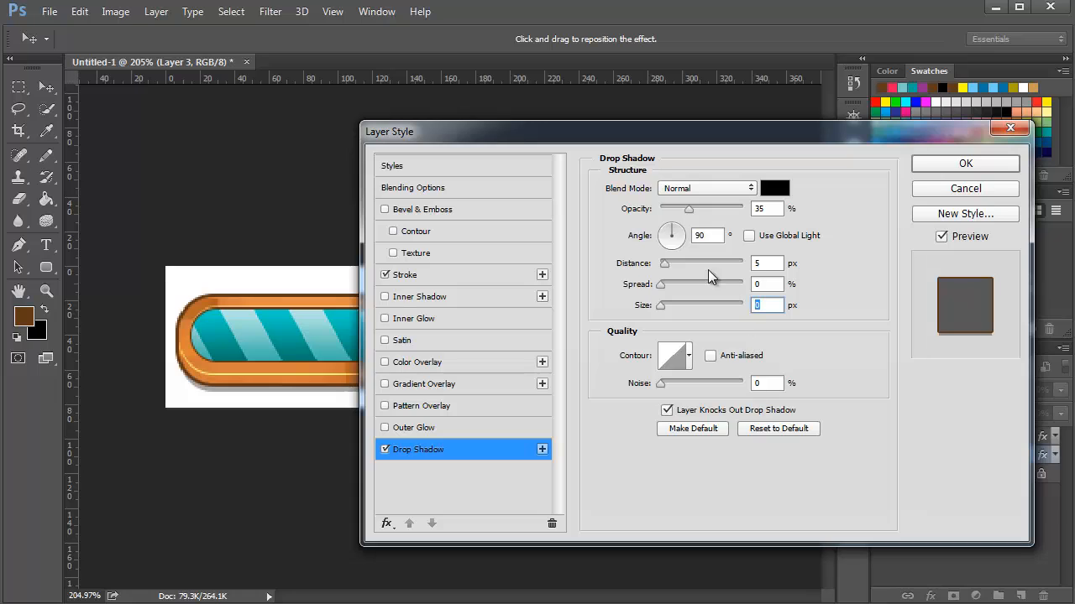
click(716, 236)
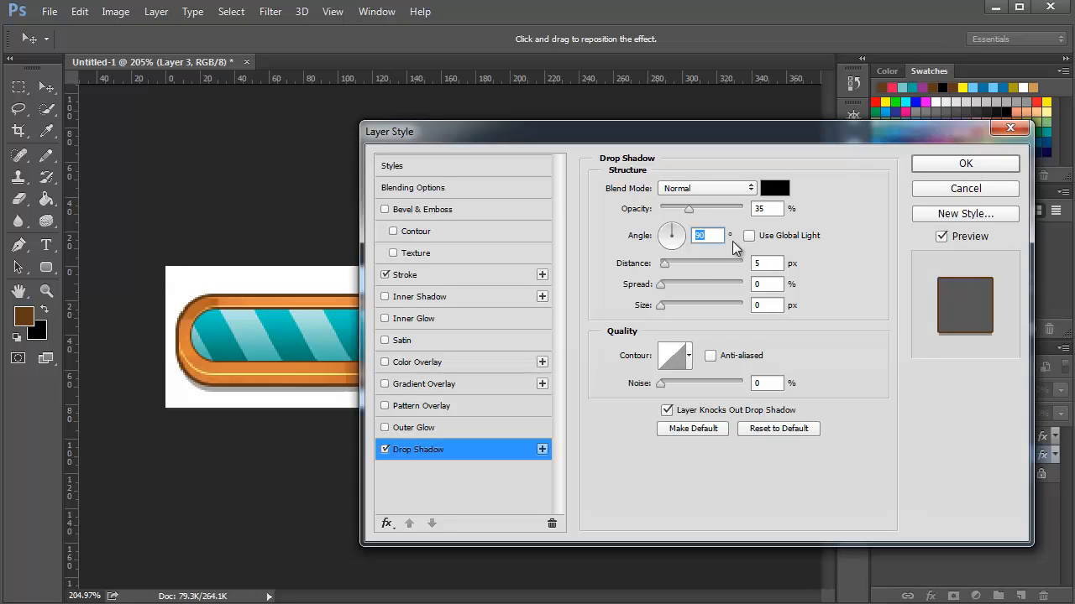
click(969, 179)
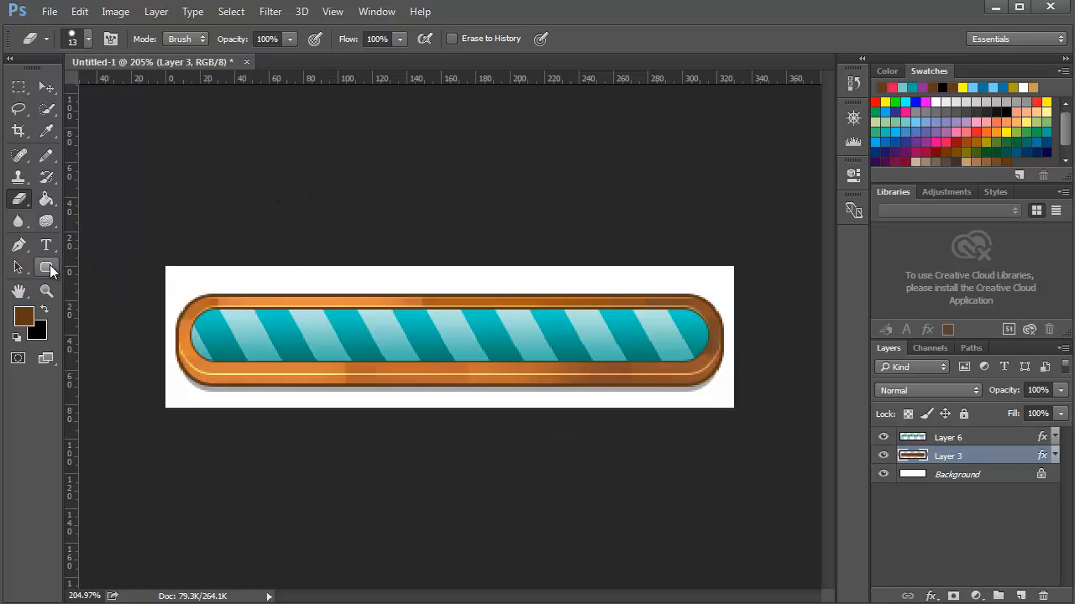
Step: Activate the Custom Shape tool and choose the solid five-pointed star from the shape library
click(49, 267)
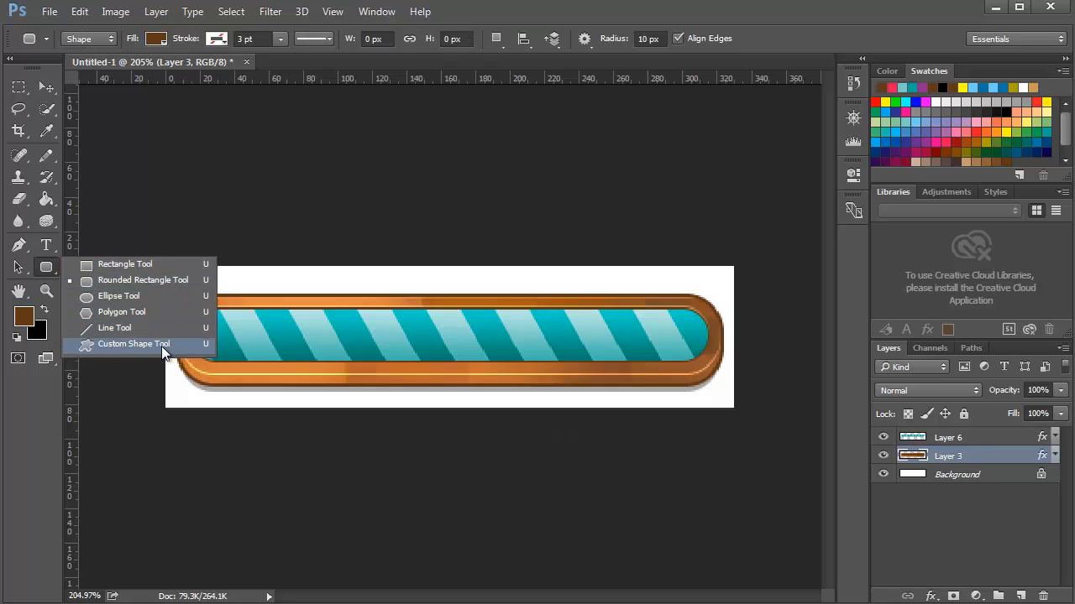
click(134, 345)
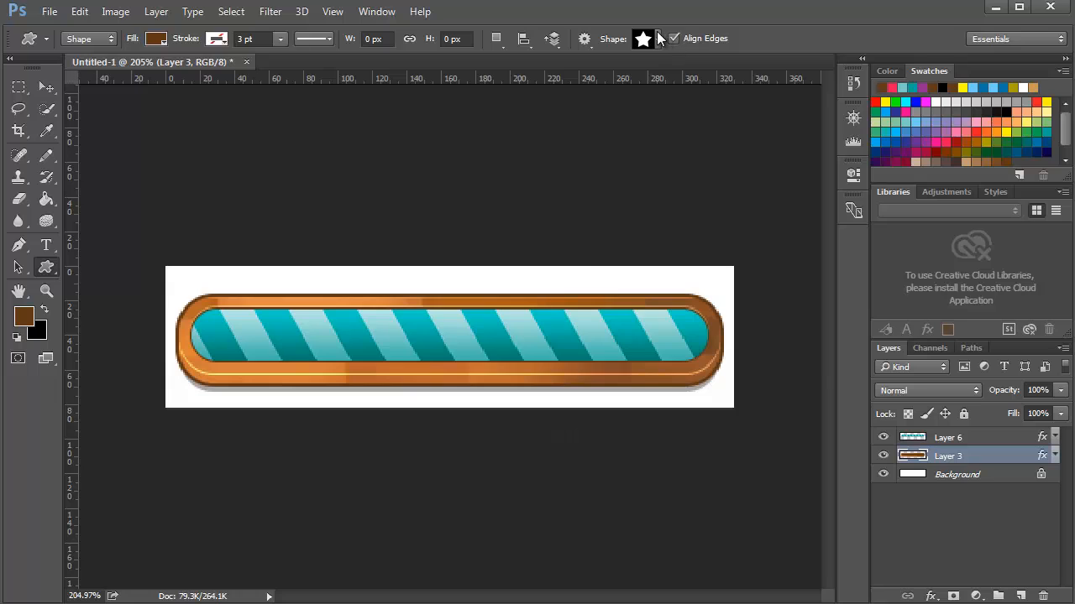
click(659, 38)
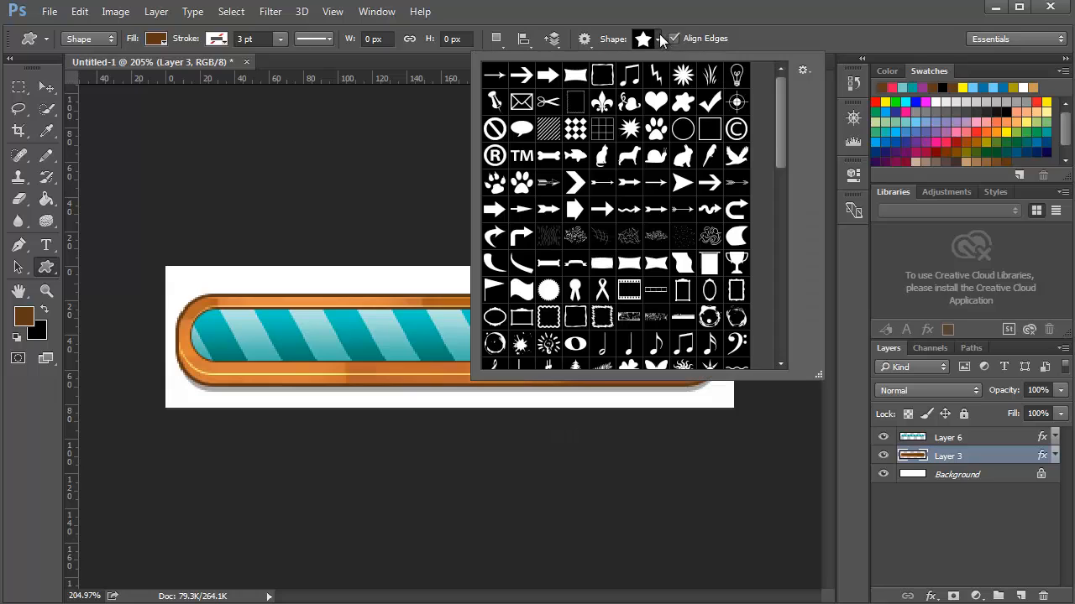
click(803, 71)
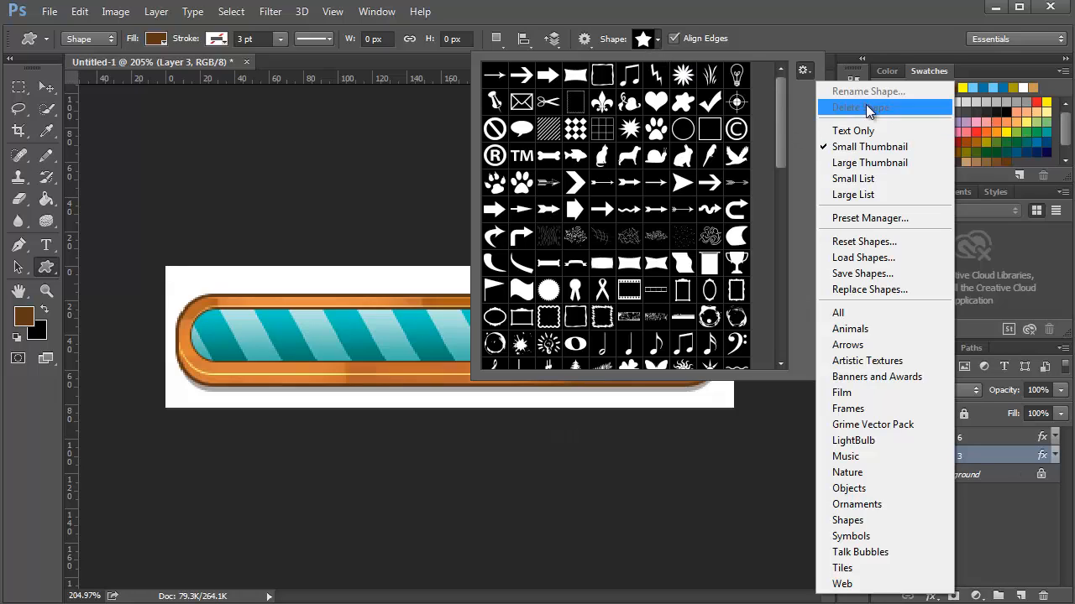
click(806, 73)
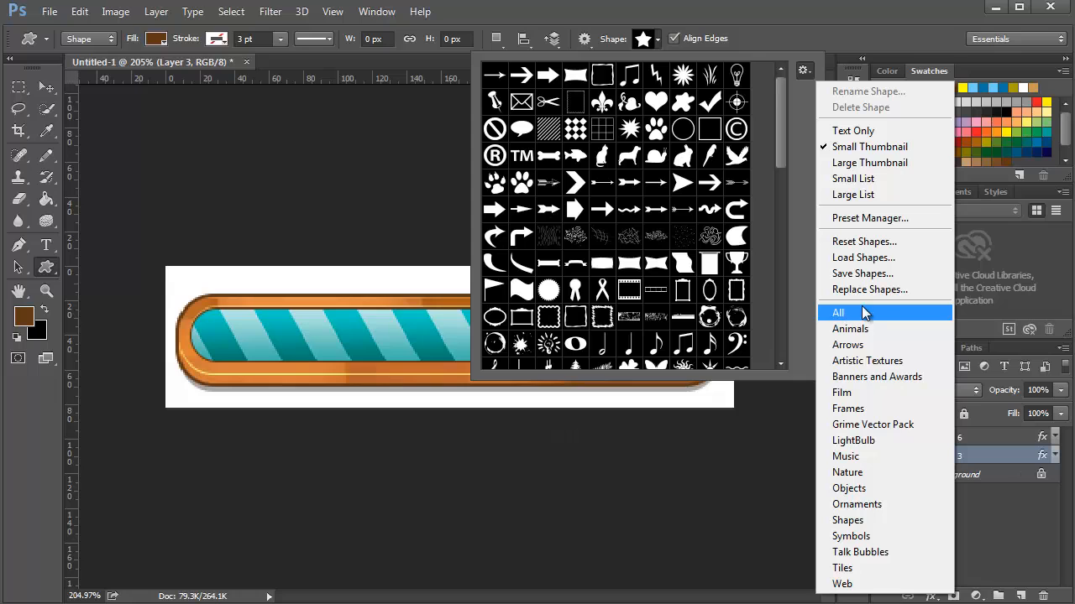
click(782, 118)
scroll(781, 161, down, 5)
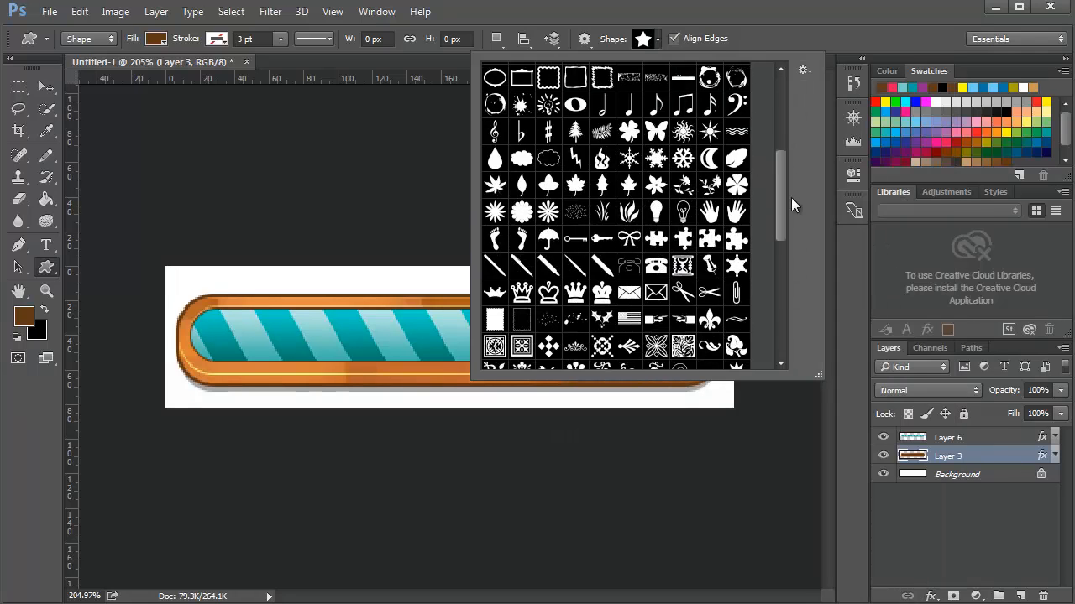
scroll(793, 198, down, 3)
scroll(789, 231, down, 3)
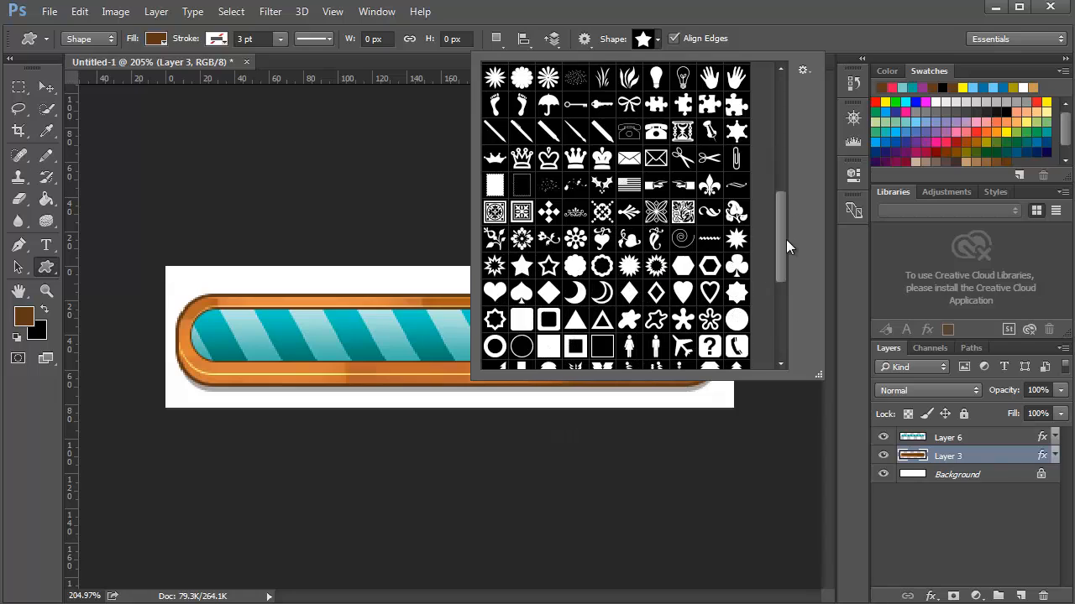
click(521, 256)
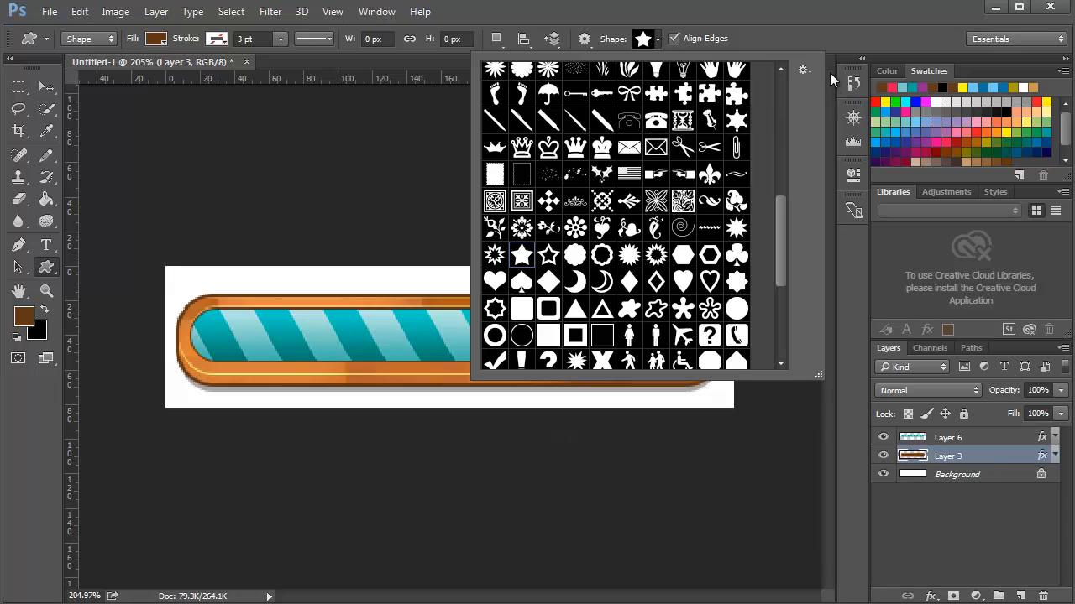
click(642, 38)
Step: Draw a yellow star about 13 by 12 px on the middle stripes and place its layer above the stripes layer
alt+scroll(470, 350, up, 5)
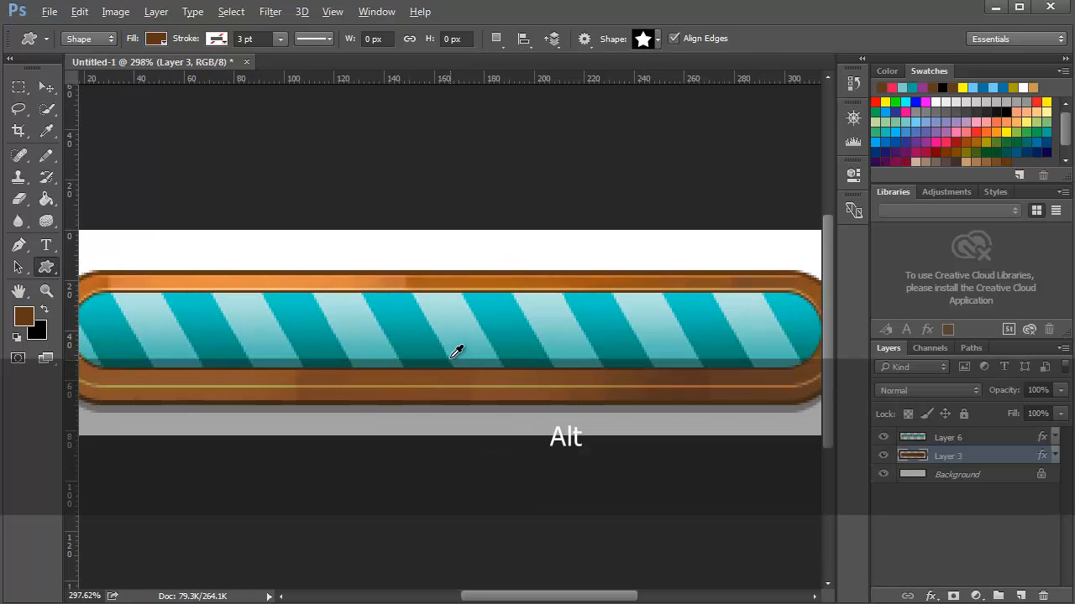
alt+scroll(431, 330, up, 4)
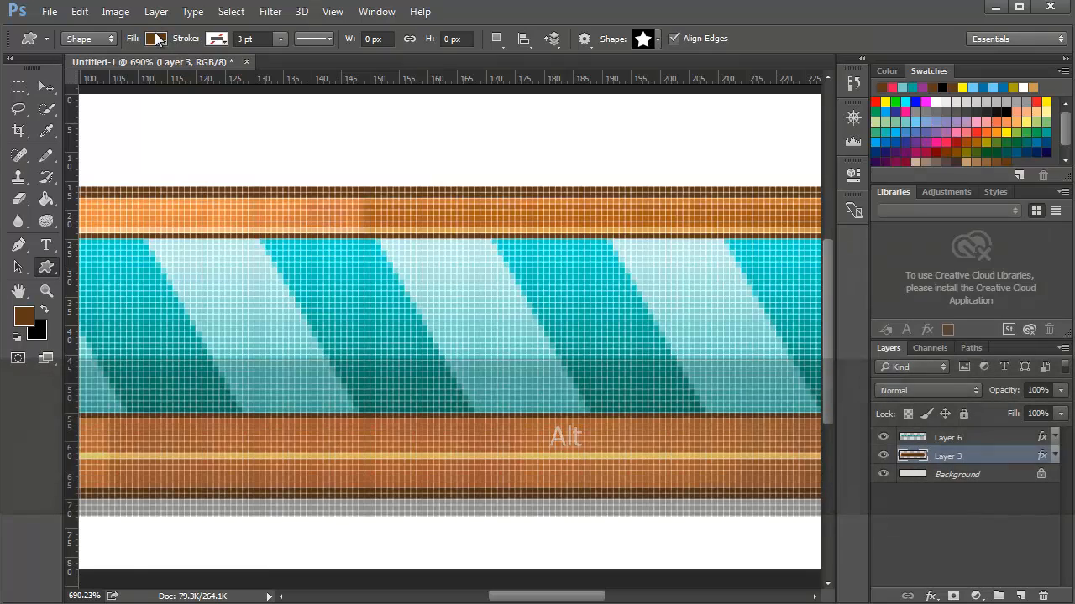
click(161, 38)
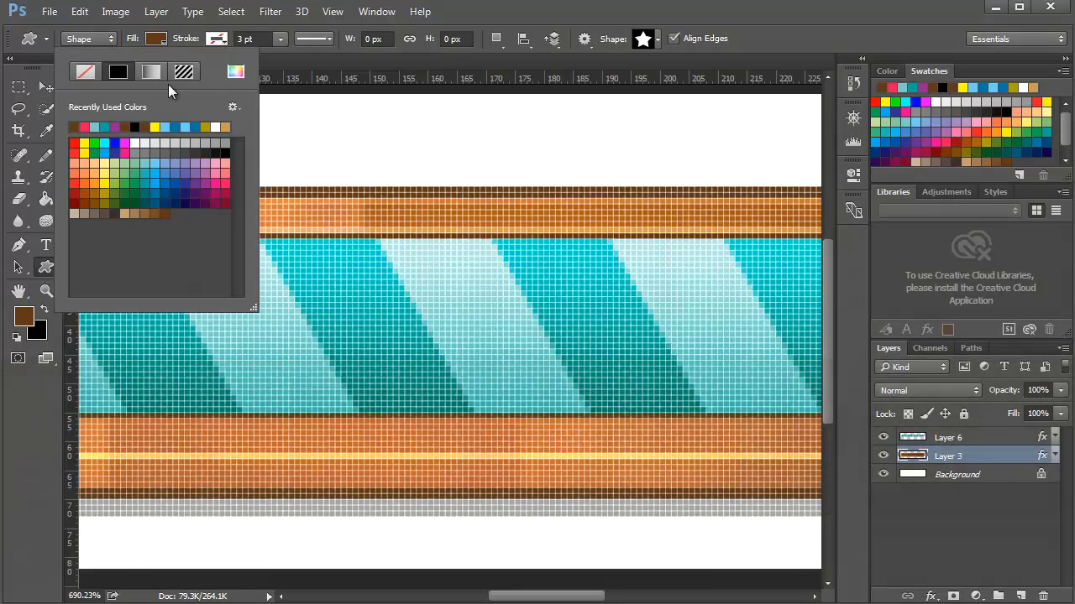
click(156, 127)
drag(452, 267, 524, 372)
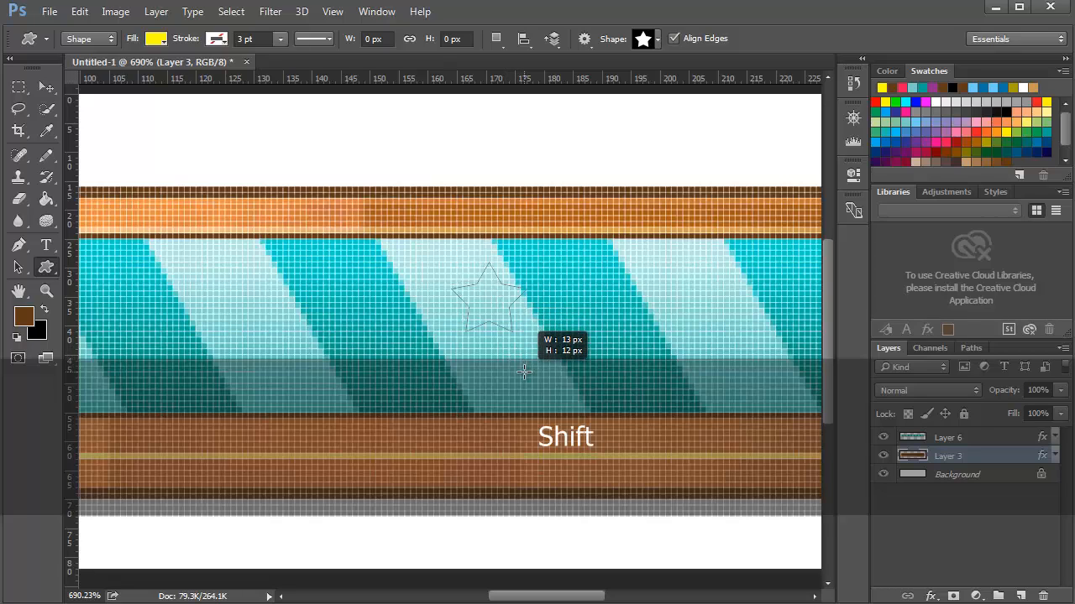
drag(524, 372, 522, 372)
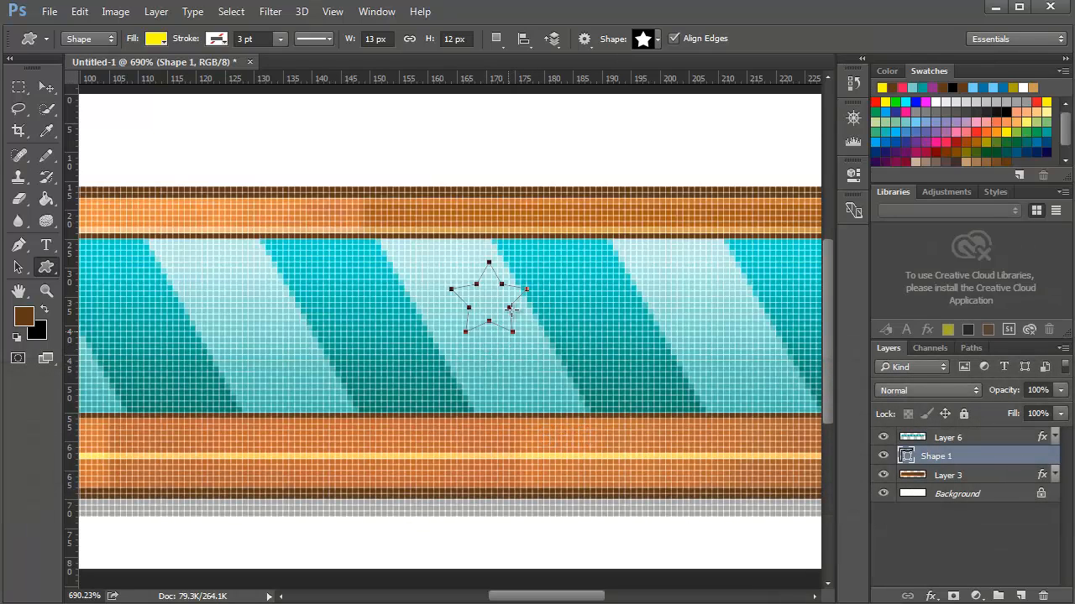
drag(976, 460, 989, 432)
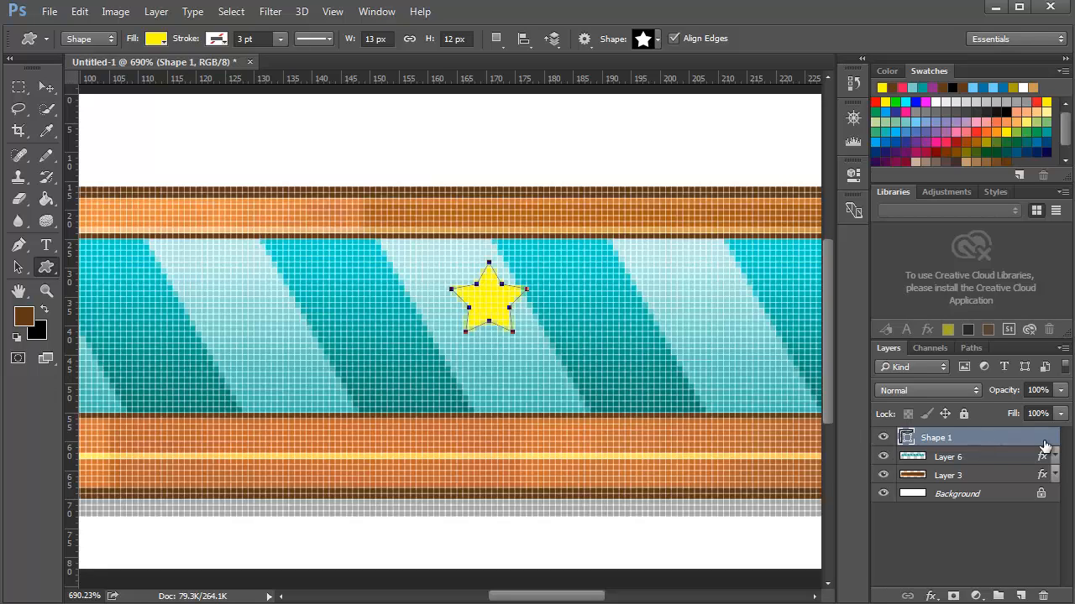
Step: Add a 2 px outside stroke to the star layer in dark golden brown #7c5e15
click(930, 596)
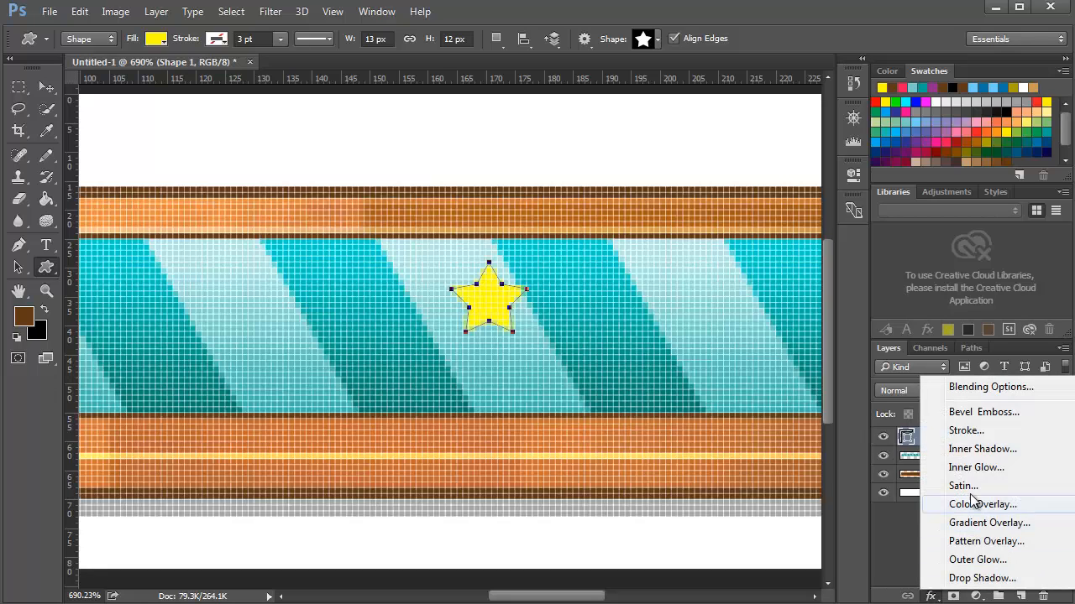
click(974, 432)
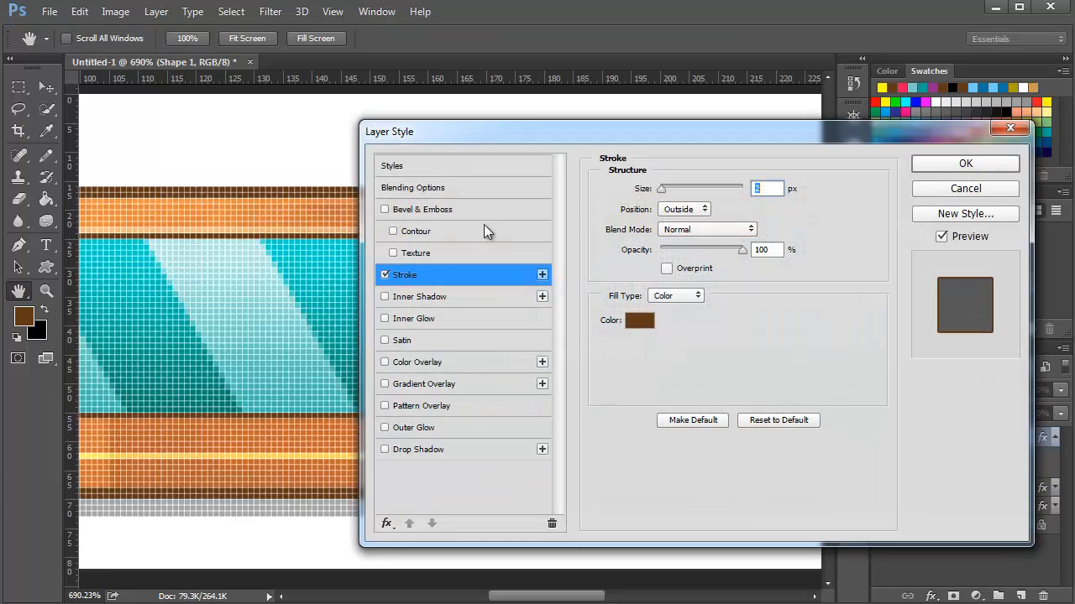
click(641, 321)
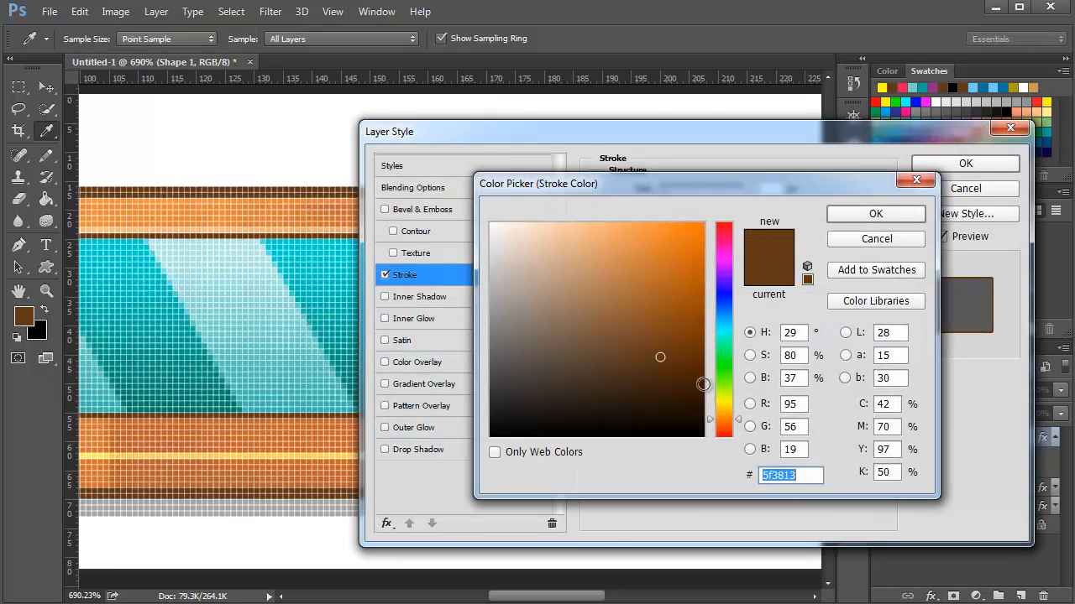
click(720, 411)
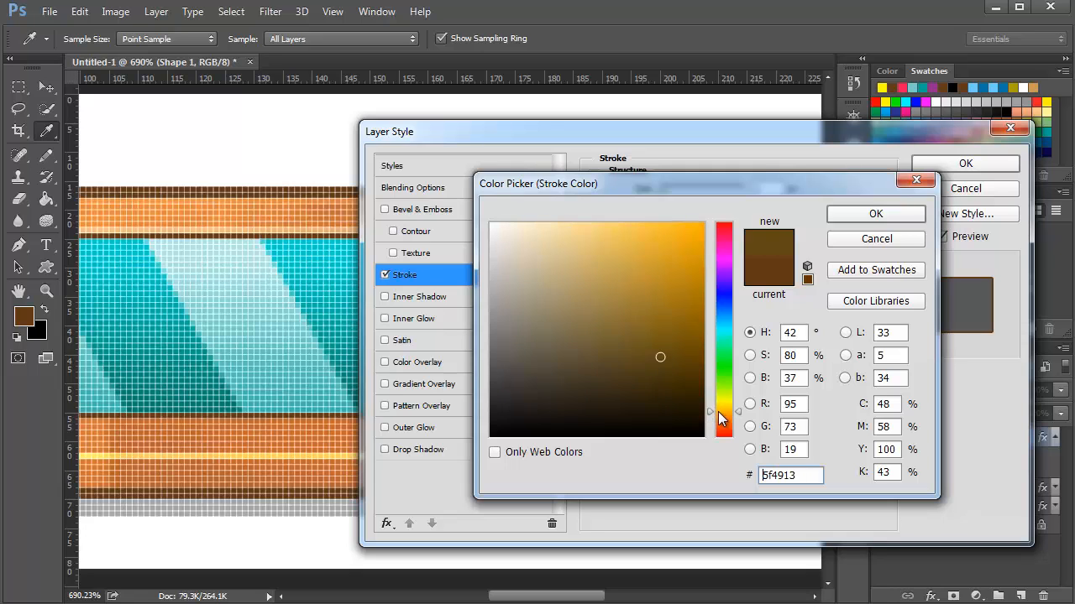
mouse_move(718, 411)
mouse_down()
mouse_move(718, 401)
mouse_move(720, 412)
mouse_up()
click(654, 319)
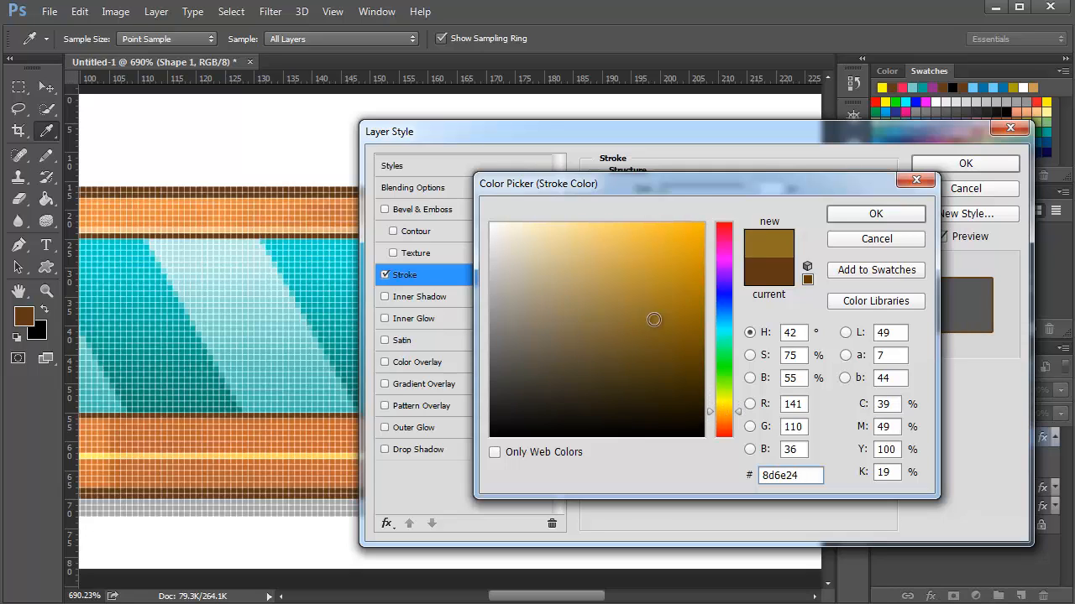
click(667, 332)
click(867, 216)
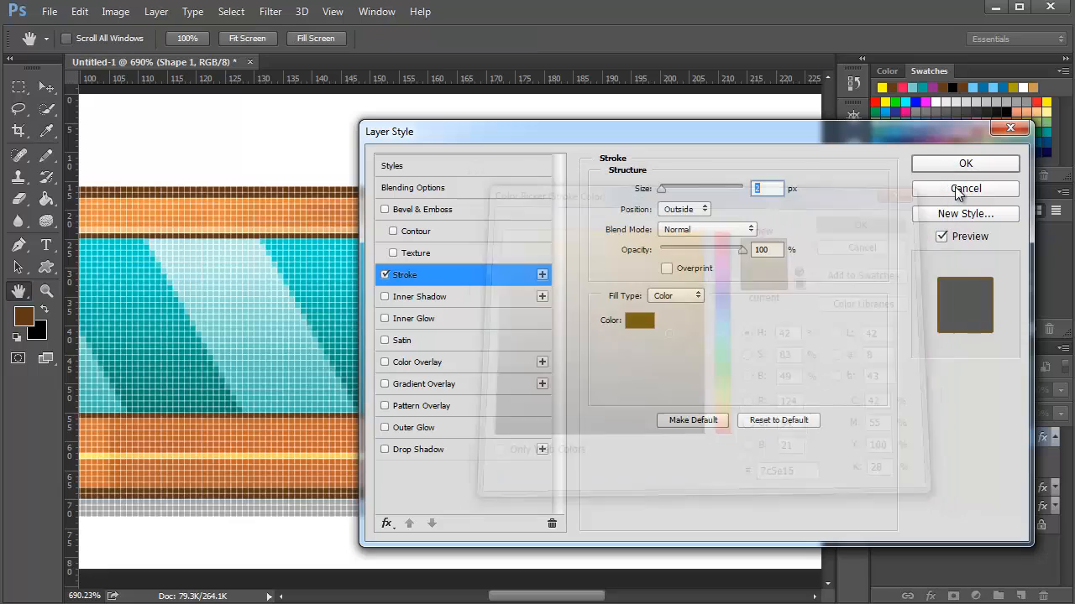
click(955, 170)
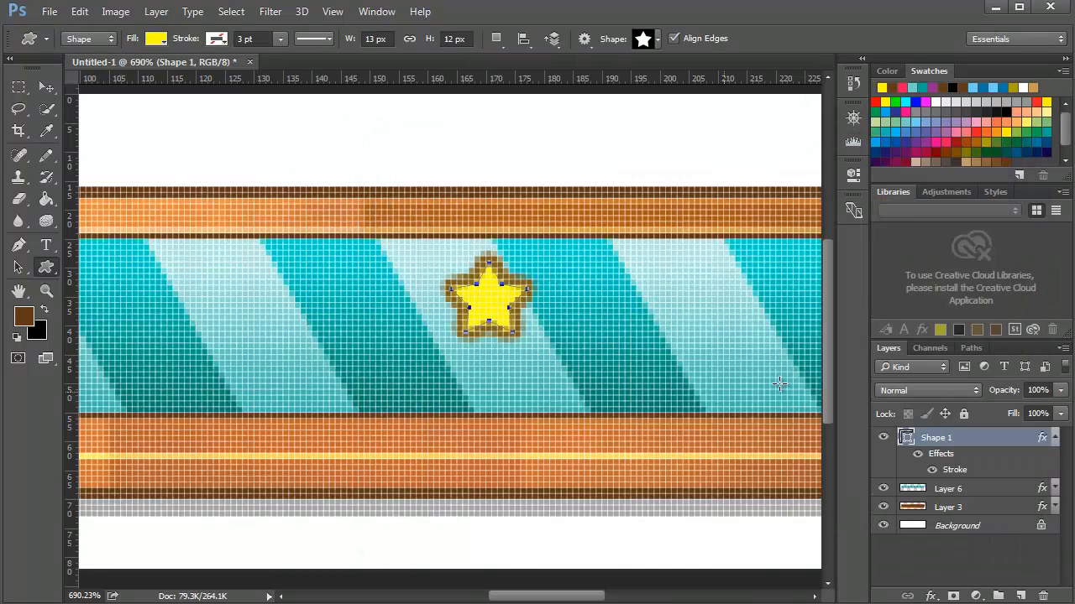
Step: Set the star's stroke size to 1 px
double_click(1041, 438)
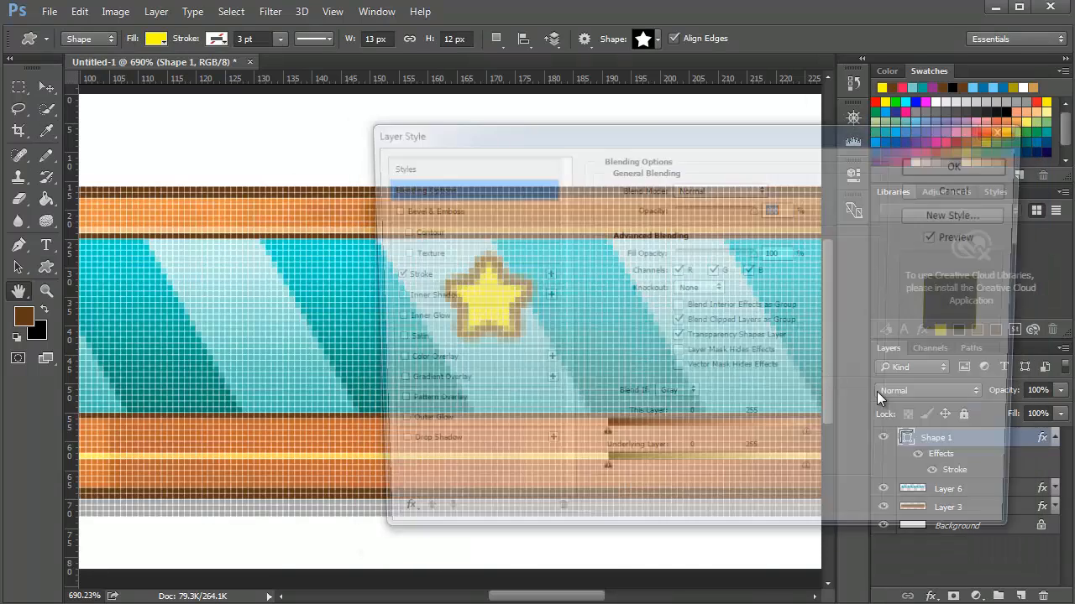
click(460, 276)
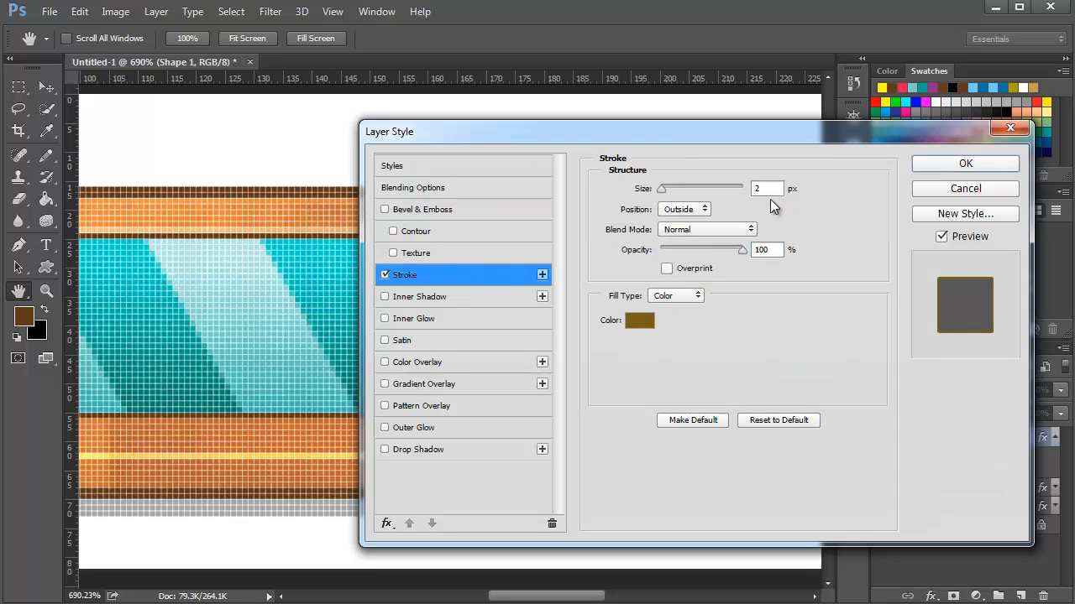
key(Down)
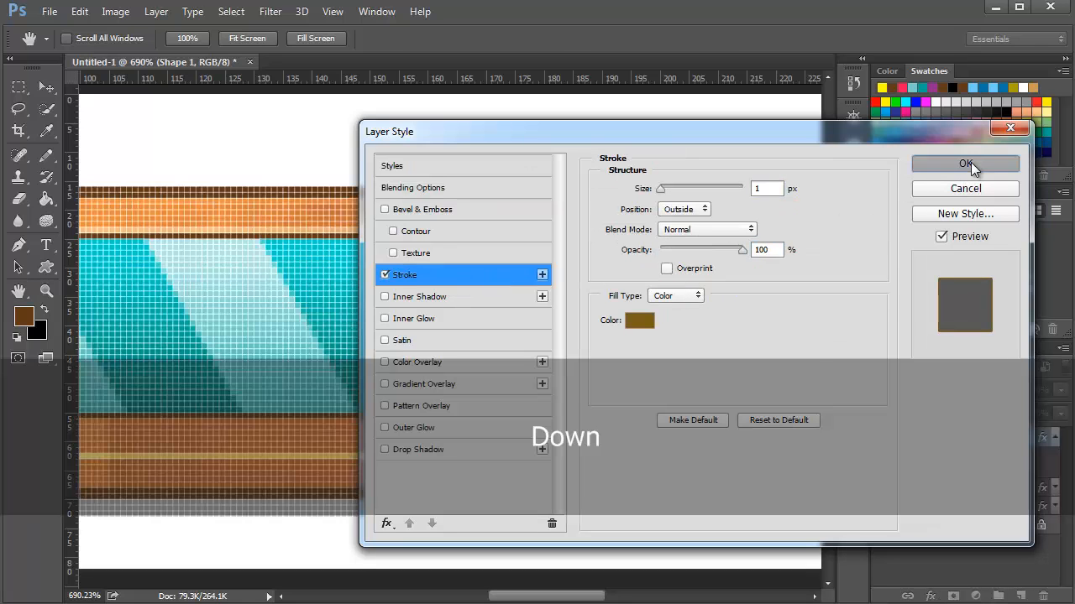
click(966, 164)
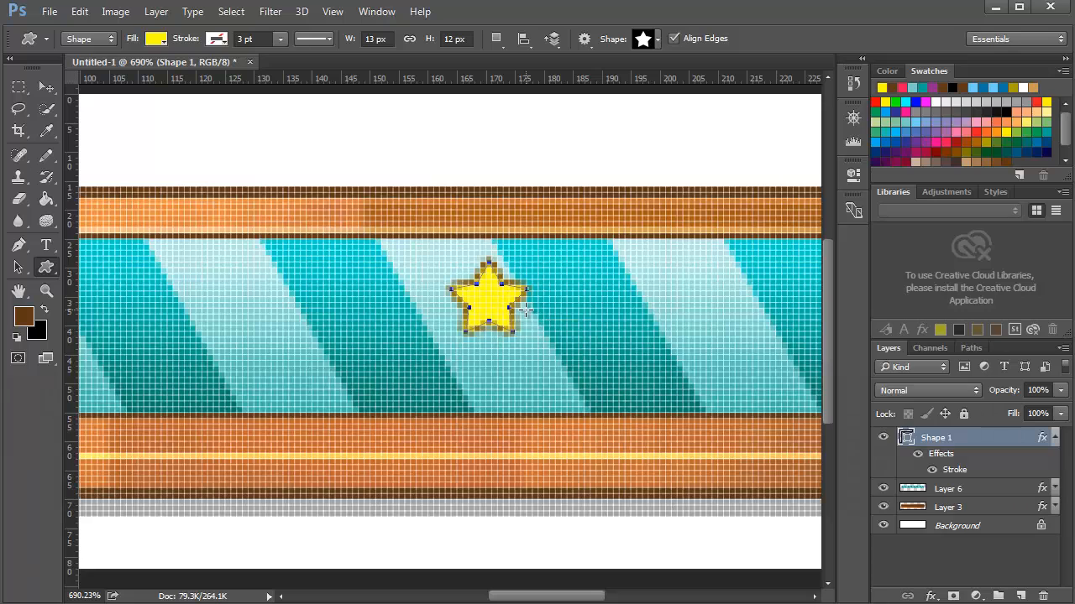
Step: Set the star layer's outside stroke size to 2 px
key(v)
alt+scroll(546, 324, down, 3)
alt+scroll(563, 331, down, 3)
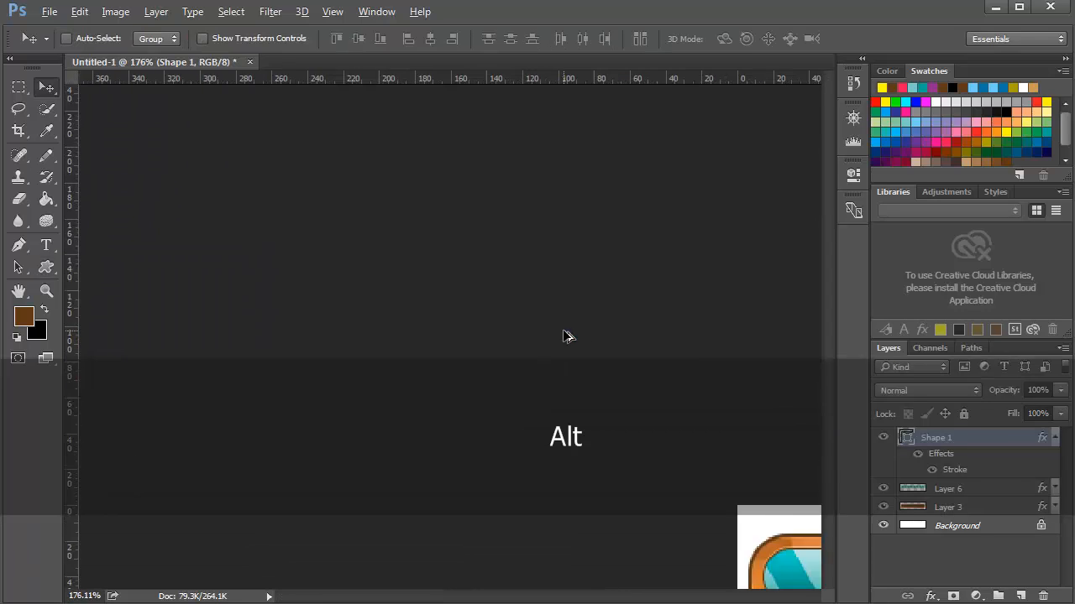
alt+scroll(464, 345, up, 2)
alt+scroll(458, 344, up, 3)
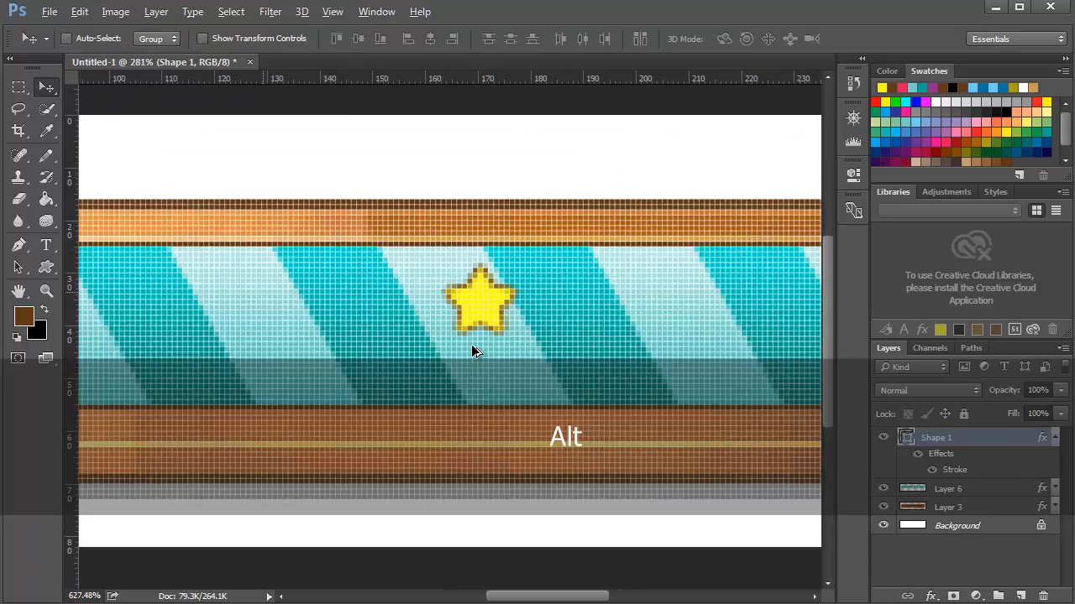
double_click(1041, 443)
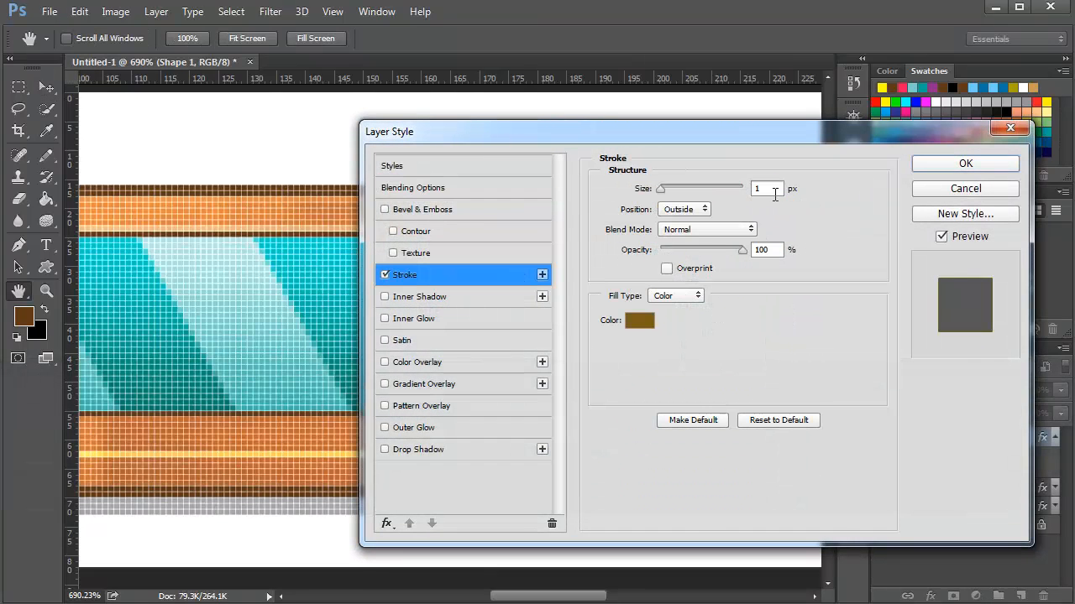
key(Up)
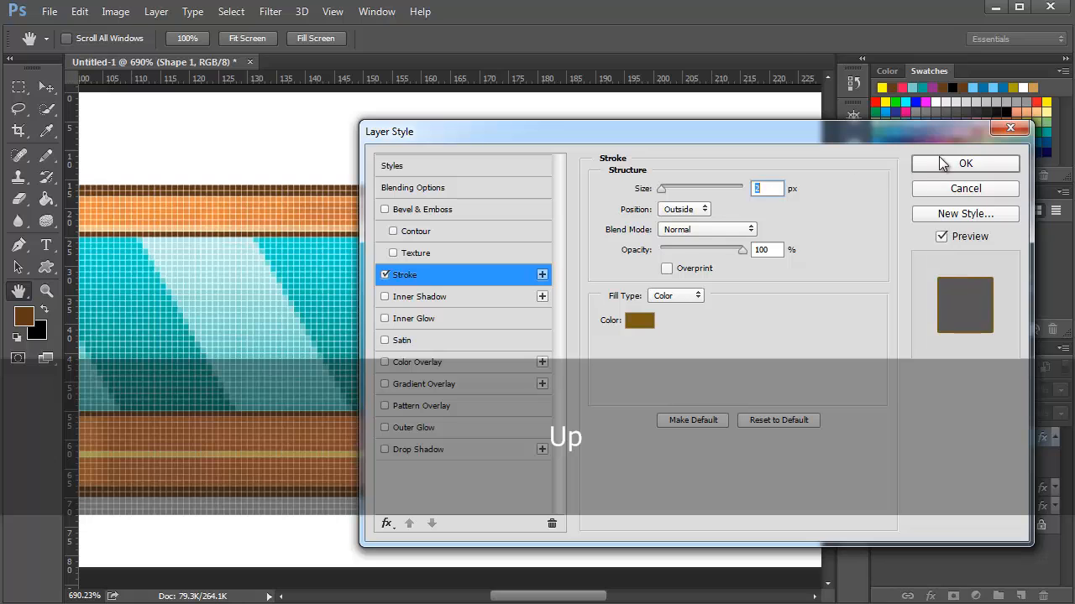
click(939, 156)
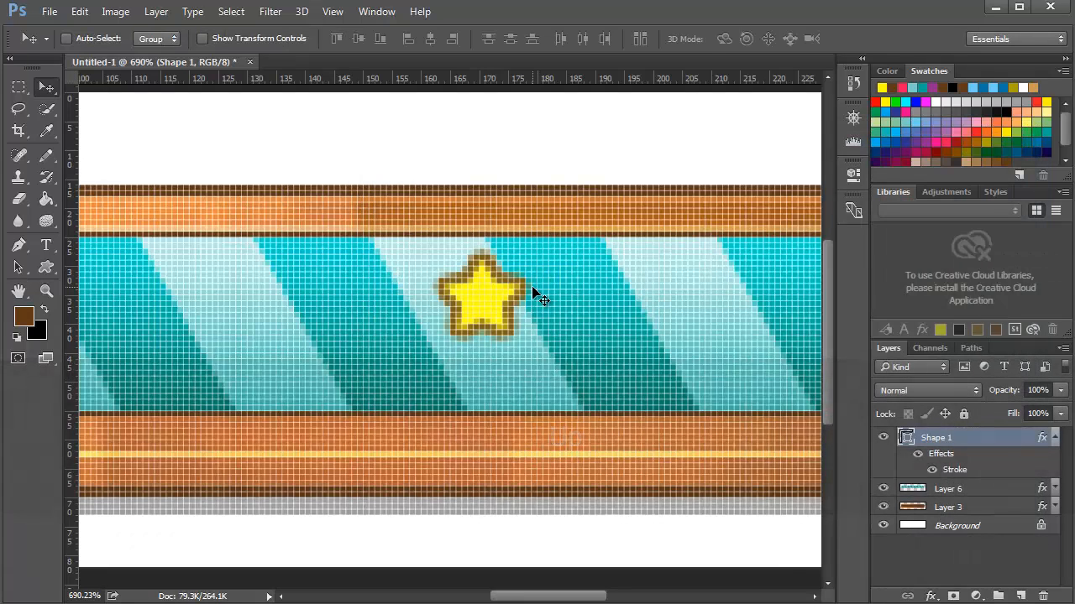
Step: Flip the star vertically and move it up onto the upper wooden frame, near the middle of the bar
key(ctrl+t)
right_click(491, 304)
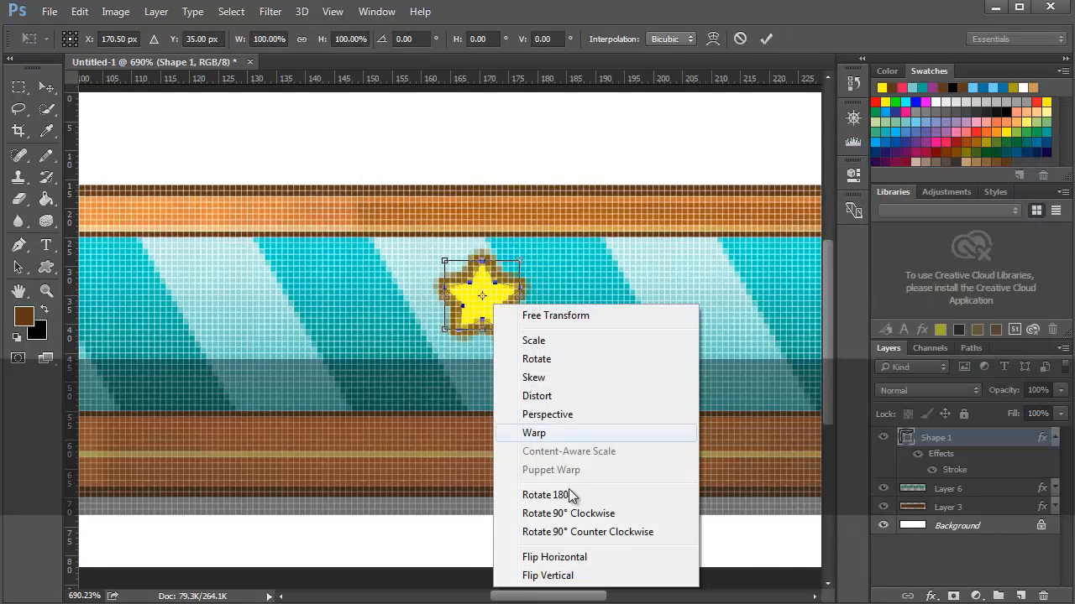
click(550, 576)
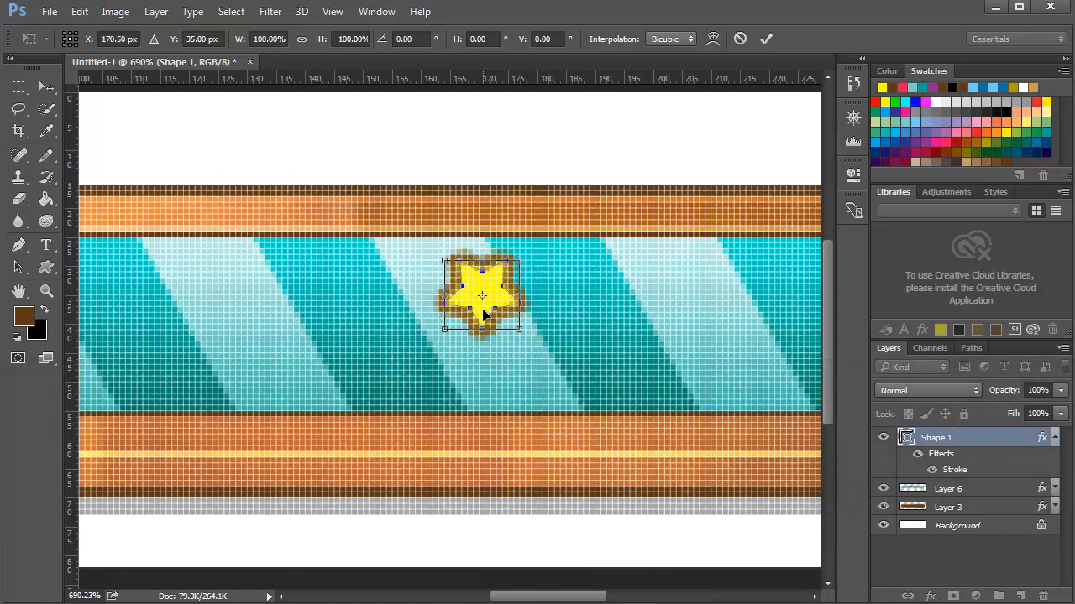
key(Return)
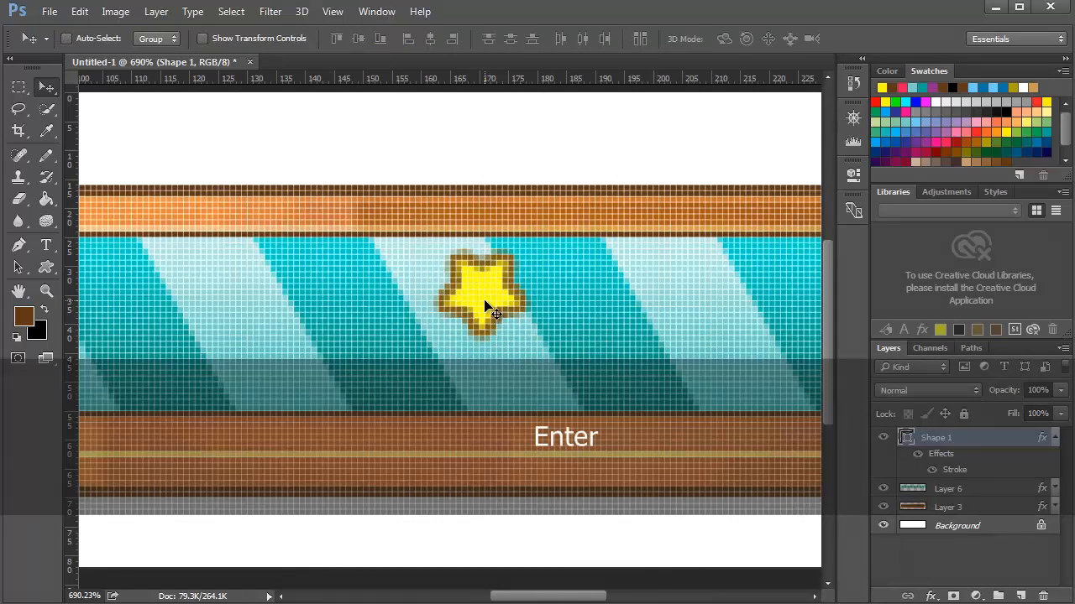
drag(487, 306, 538, 207)
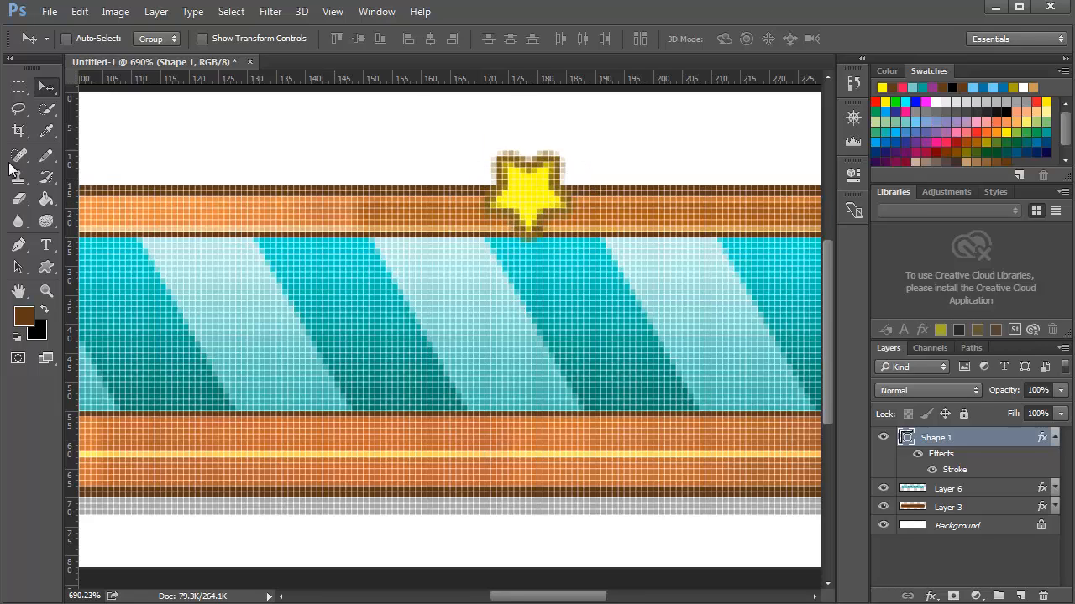
Step: On a new layer, draw a straight vertical 1 px brown Pencil line from the star's lower tip down across the stripes
click(46, 156)
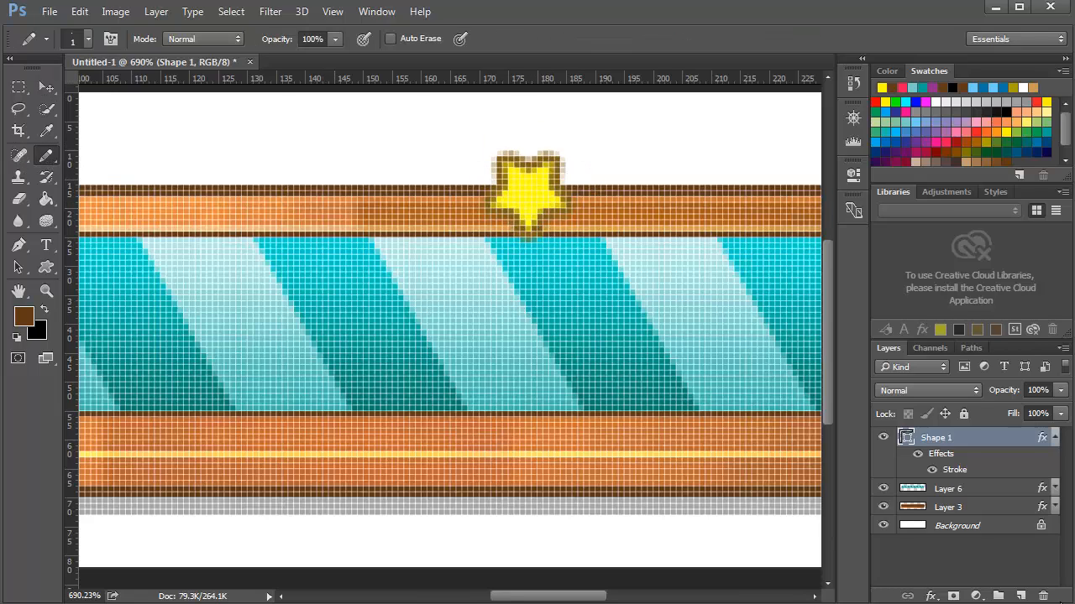
click(1020, 595)
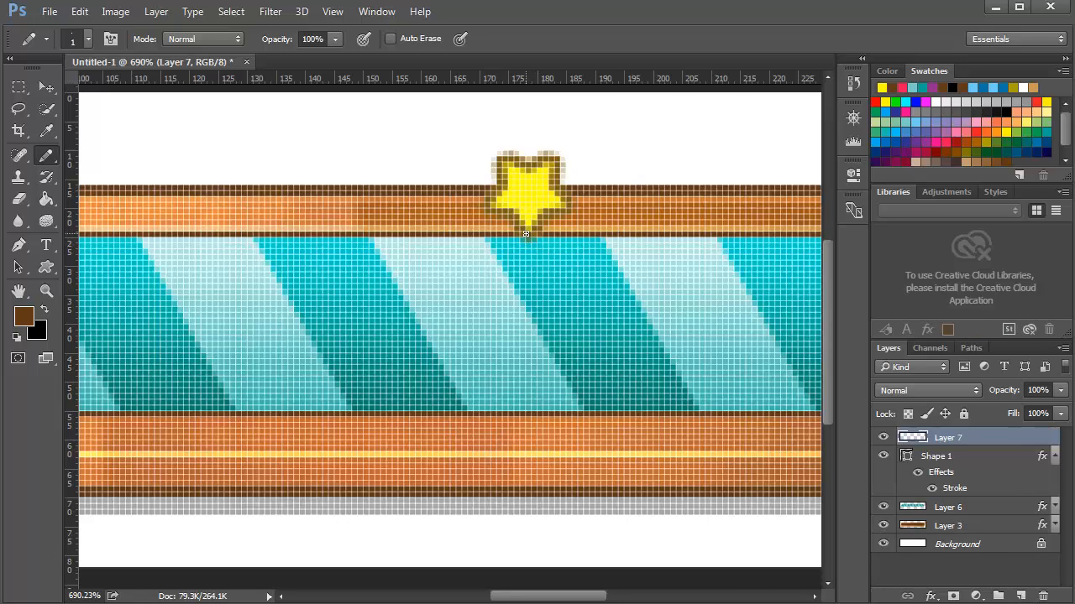
key(alt)
drag(525, 239, 544, 417)
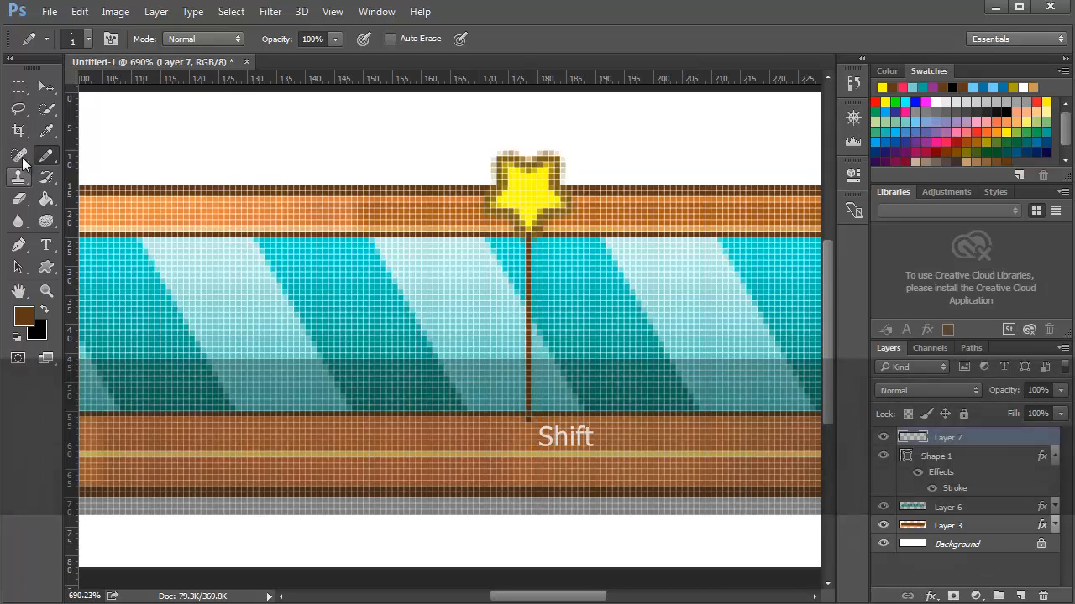
Step: Delete the end of the vertical line that overlaps the lower wooden frame, and clear the selection
click(19, 86)
drag(533, 435, 511, 413)
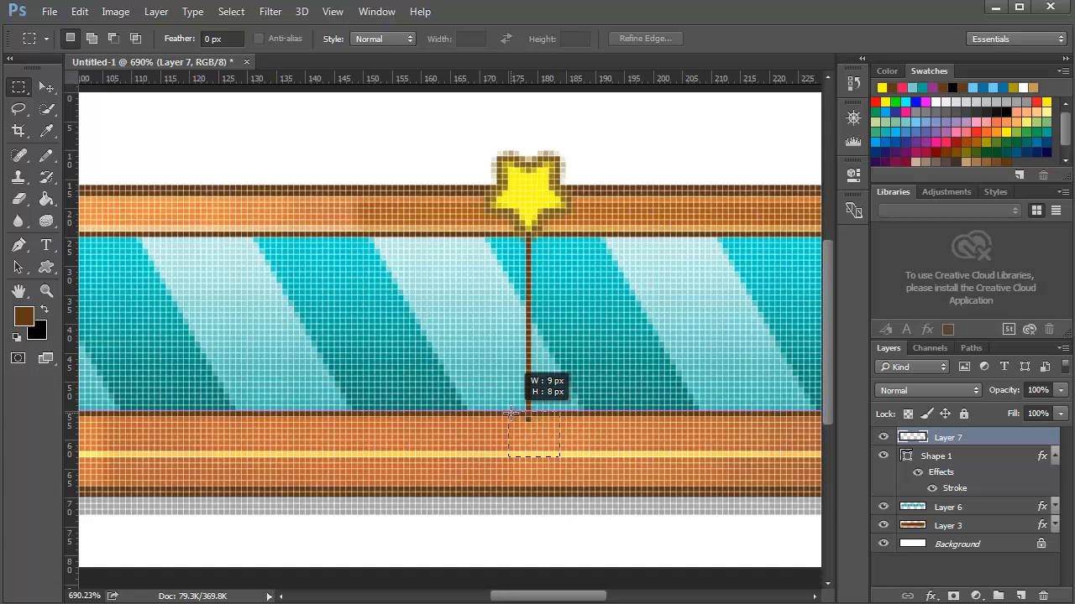
key(Delete)
key(ctrl+d)
Step: Place the line's layer directly beneath the star layer and collapse the star layer's effects list
alt+scroll(549, 329, down, 2)
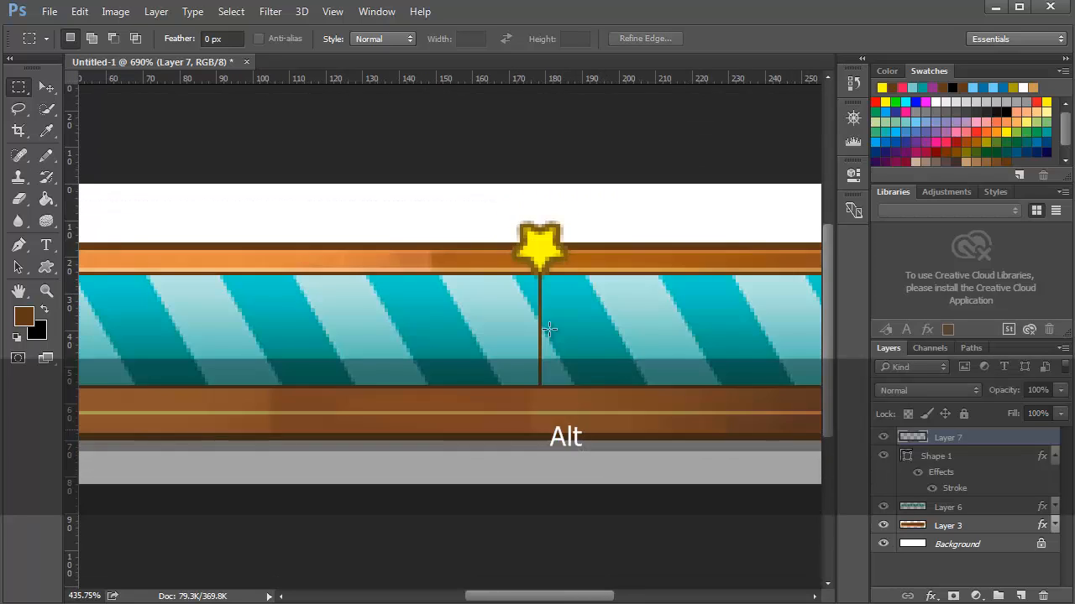
alt+scroll(547, 333, down, 3)
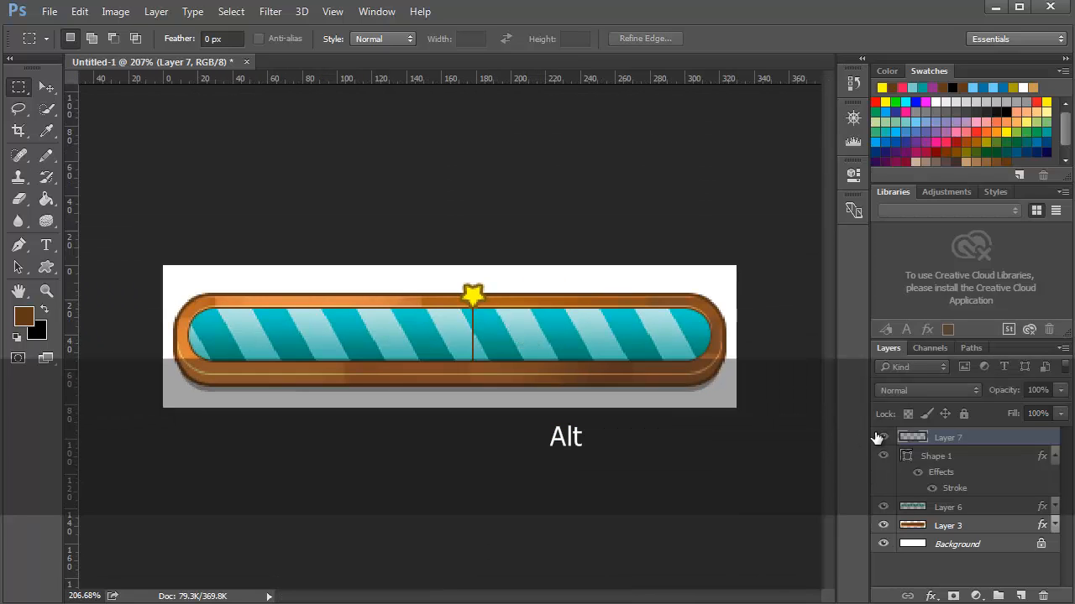
drag(915, 437, 911, 503)
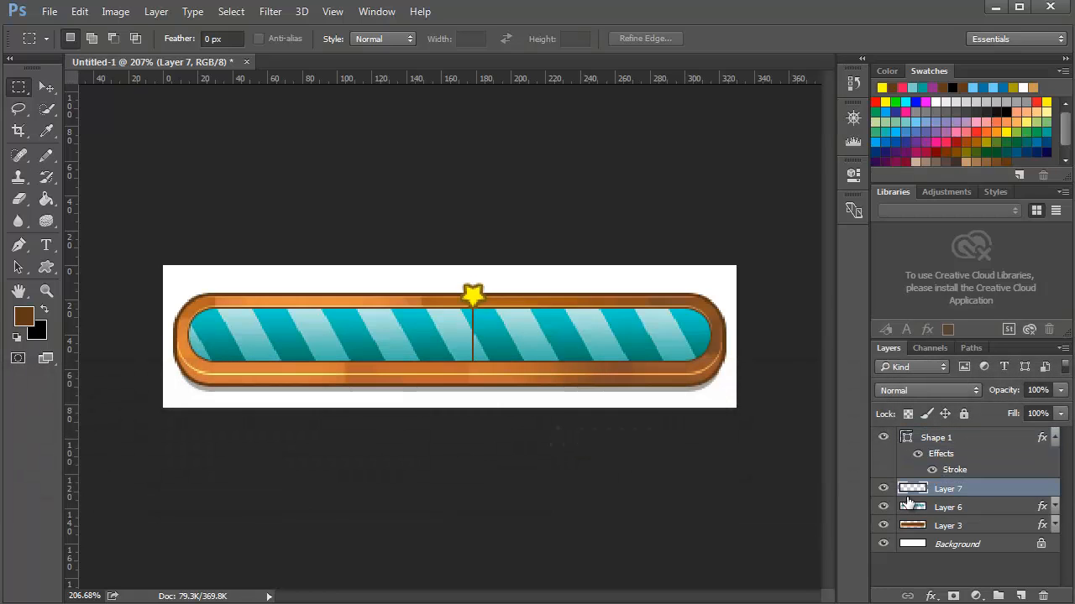
click(1055, 437)
Step: View the whole progress bar at 100% zoom
click(852, 119)
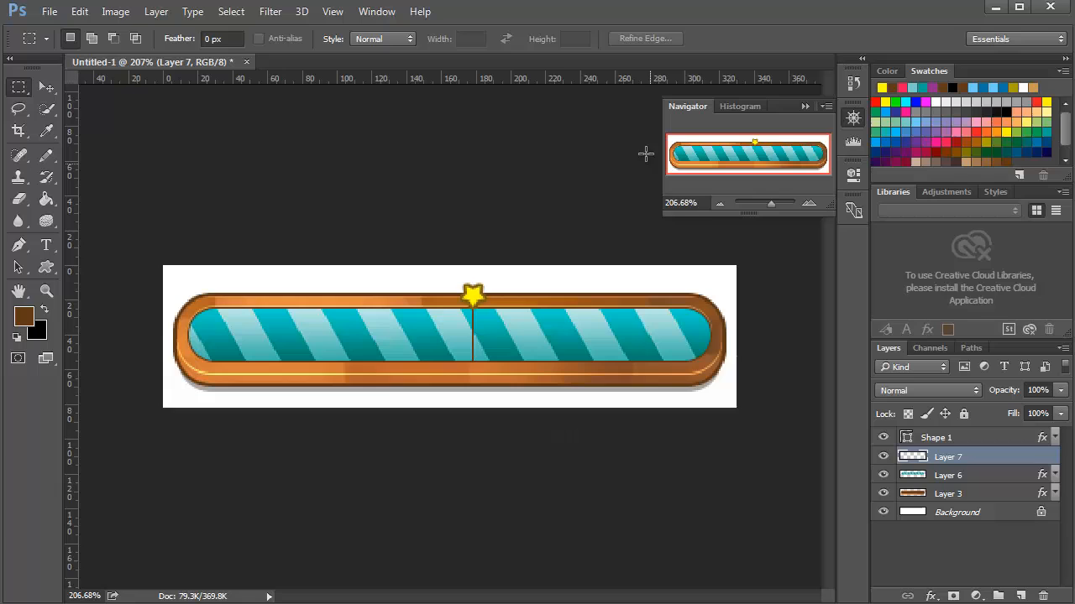
click(702, 204)
text(100)
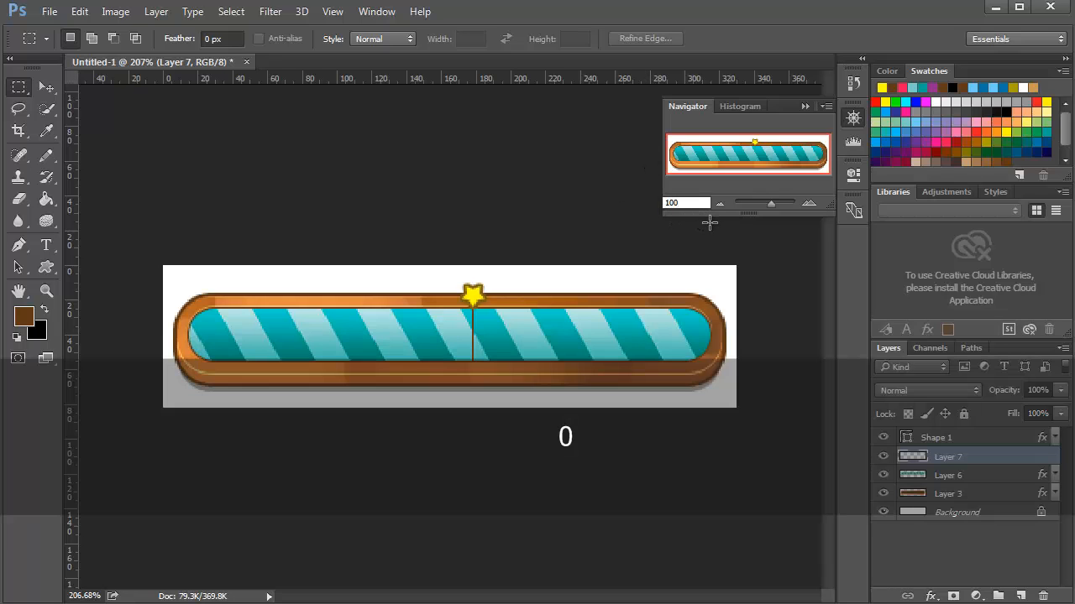
key(Return)
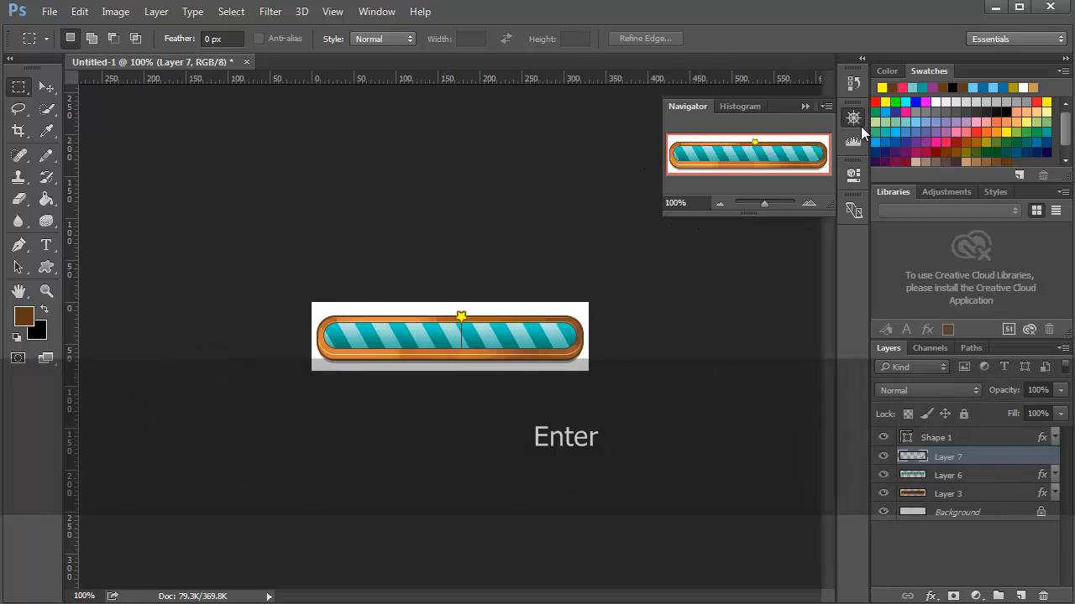
click(856, 119)
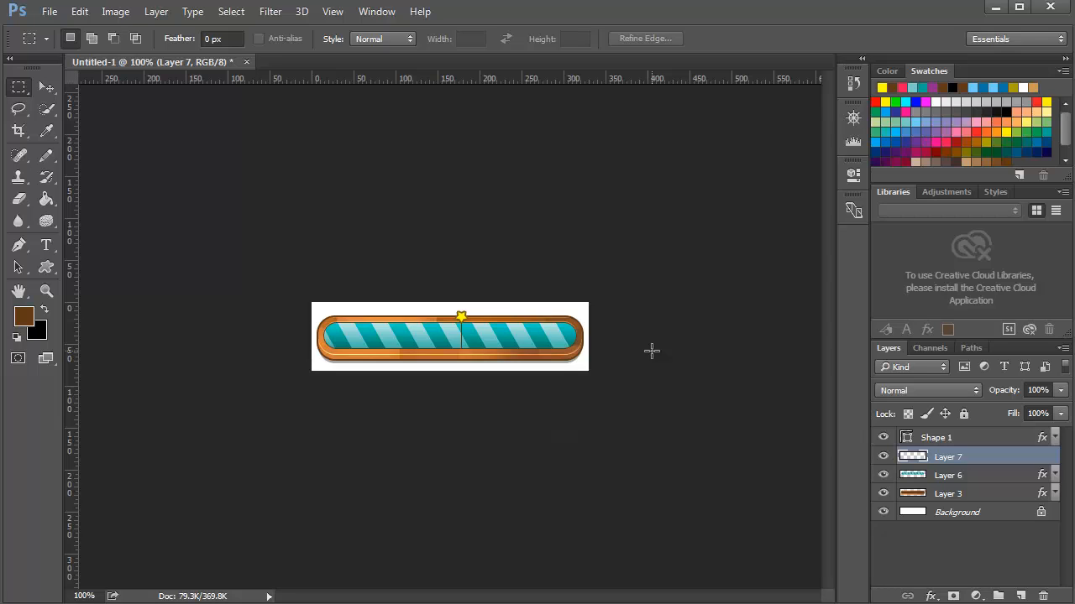
Step: Merge the star layer and the vertical line layer into one layer
key(shift)
shift+click(934, 439)
key(ctrl+e)
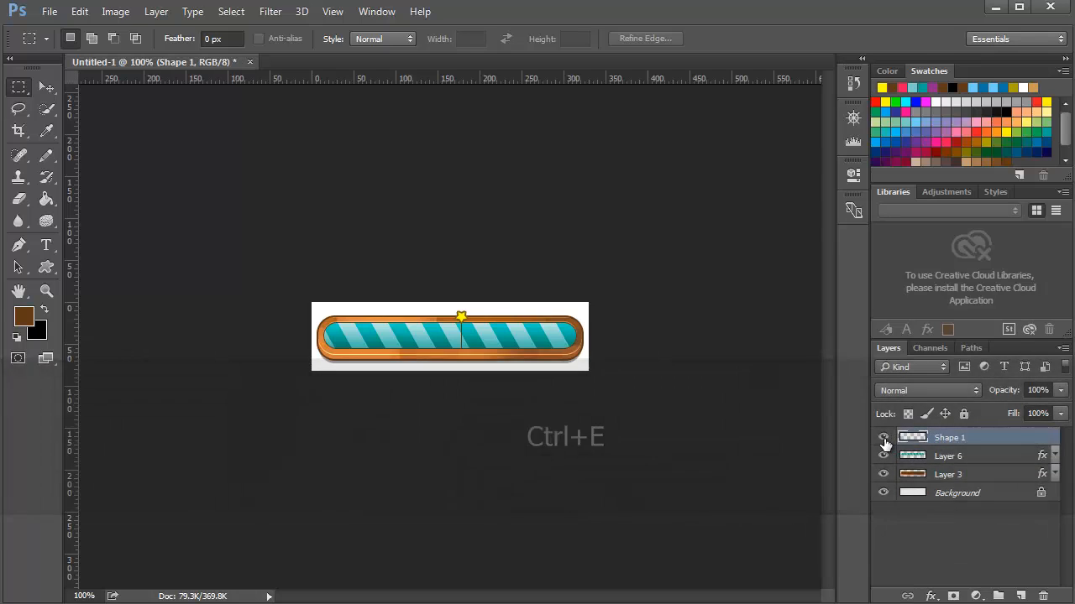
Step: Hide the merged star layer and the turquoise stripes layer, leaving the wooden frame layer selected
click(884, 438)
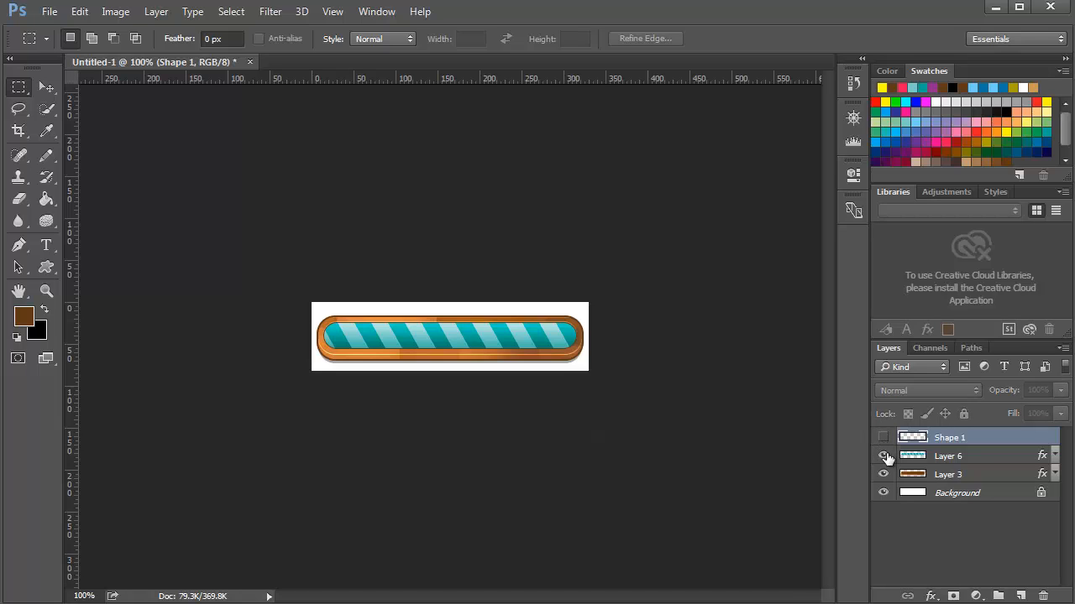
click(883, 456)
click(923, 475)
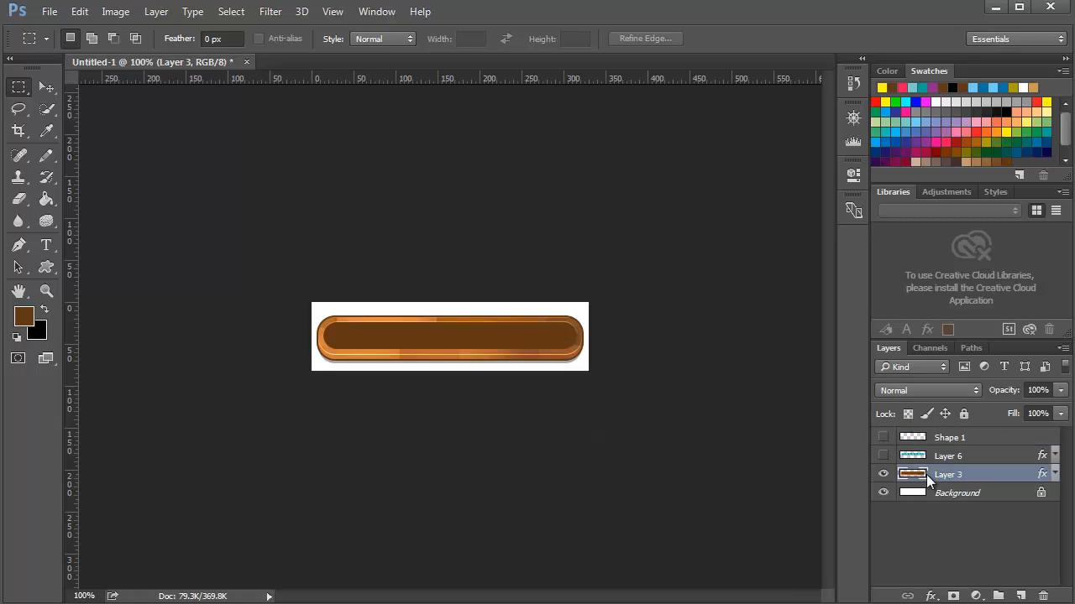